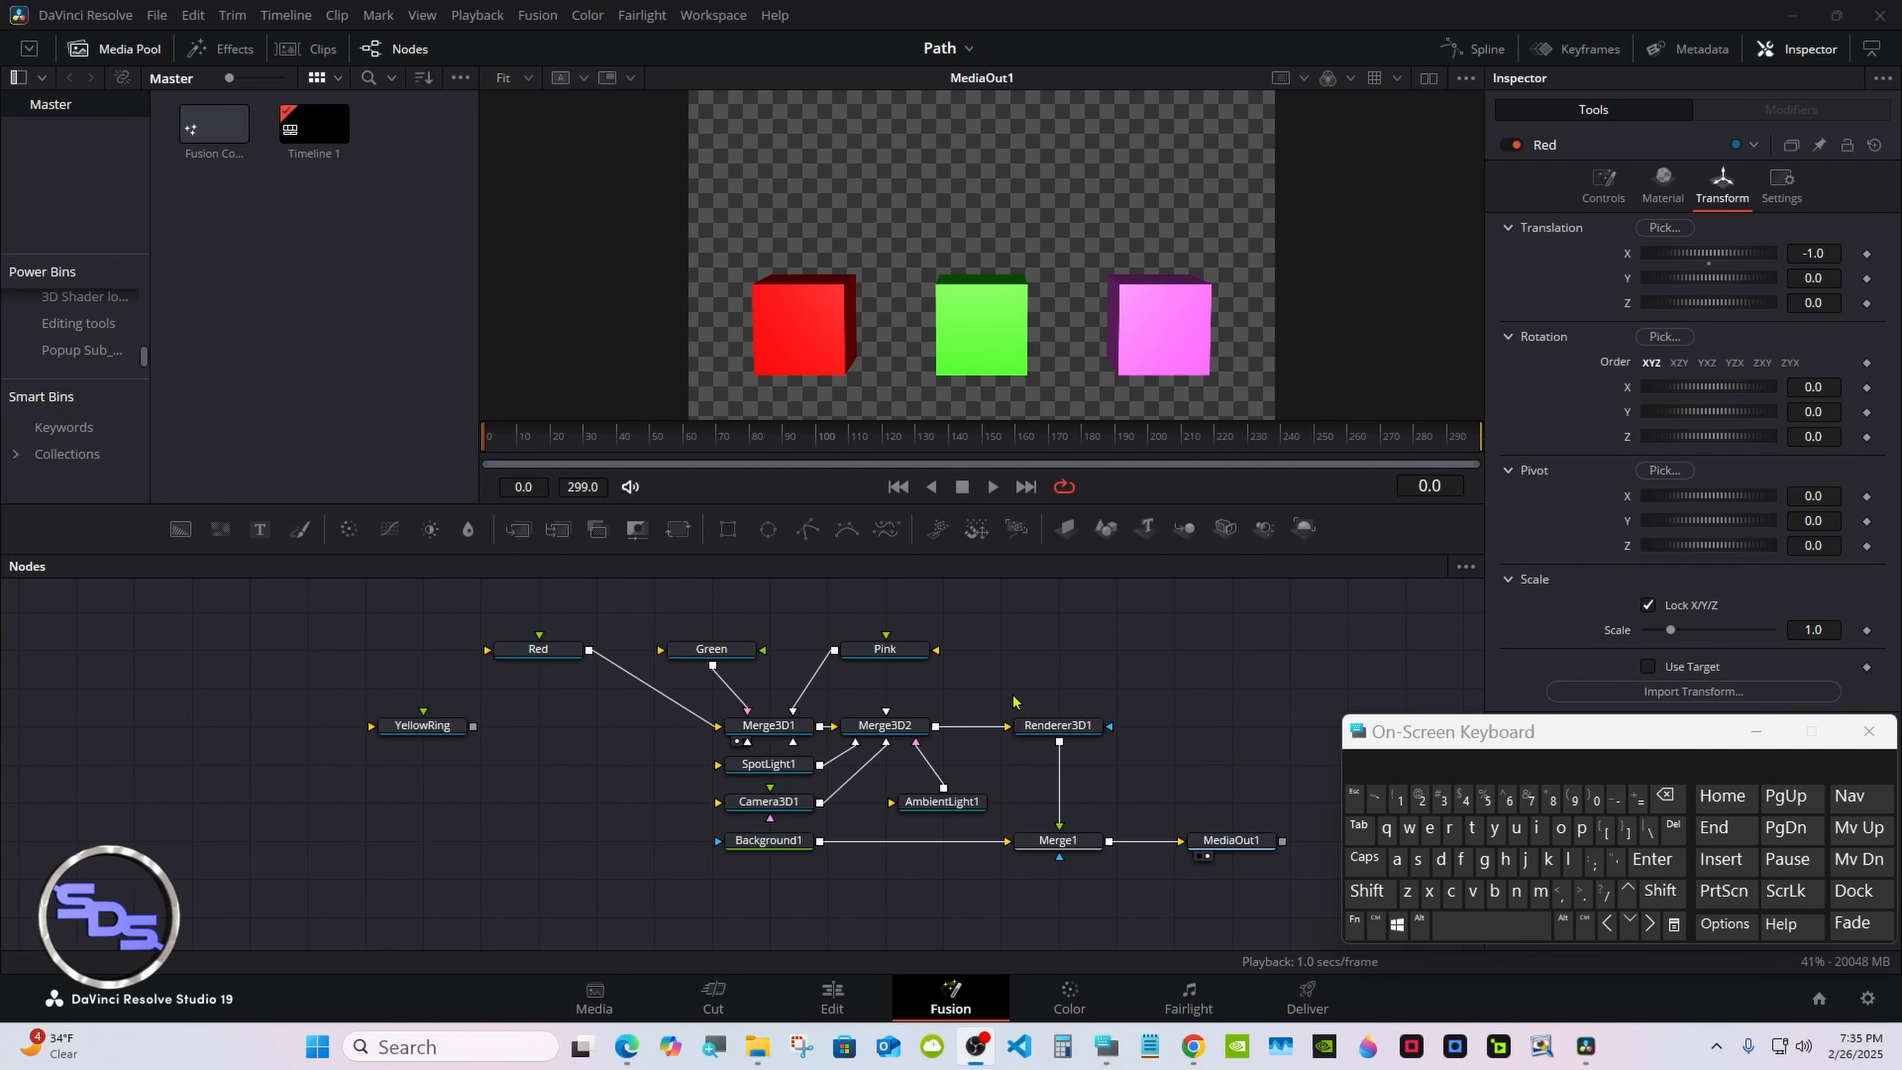
Modify the Red cube's Y rotation with an Anim Curves modifier.
left_click(567, 657)
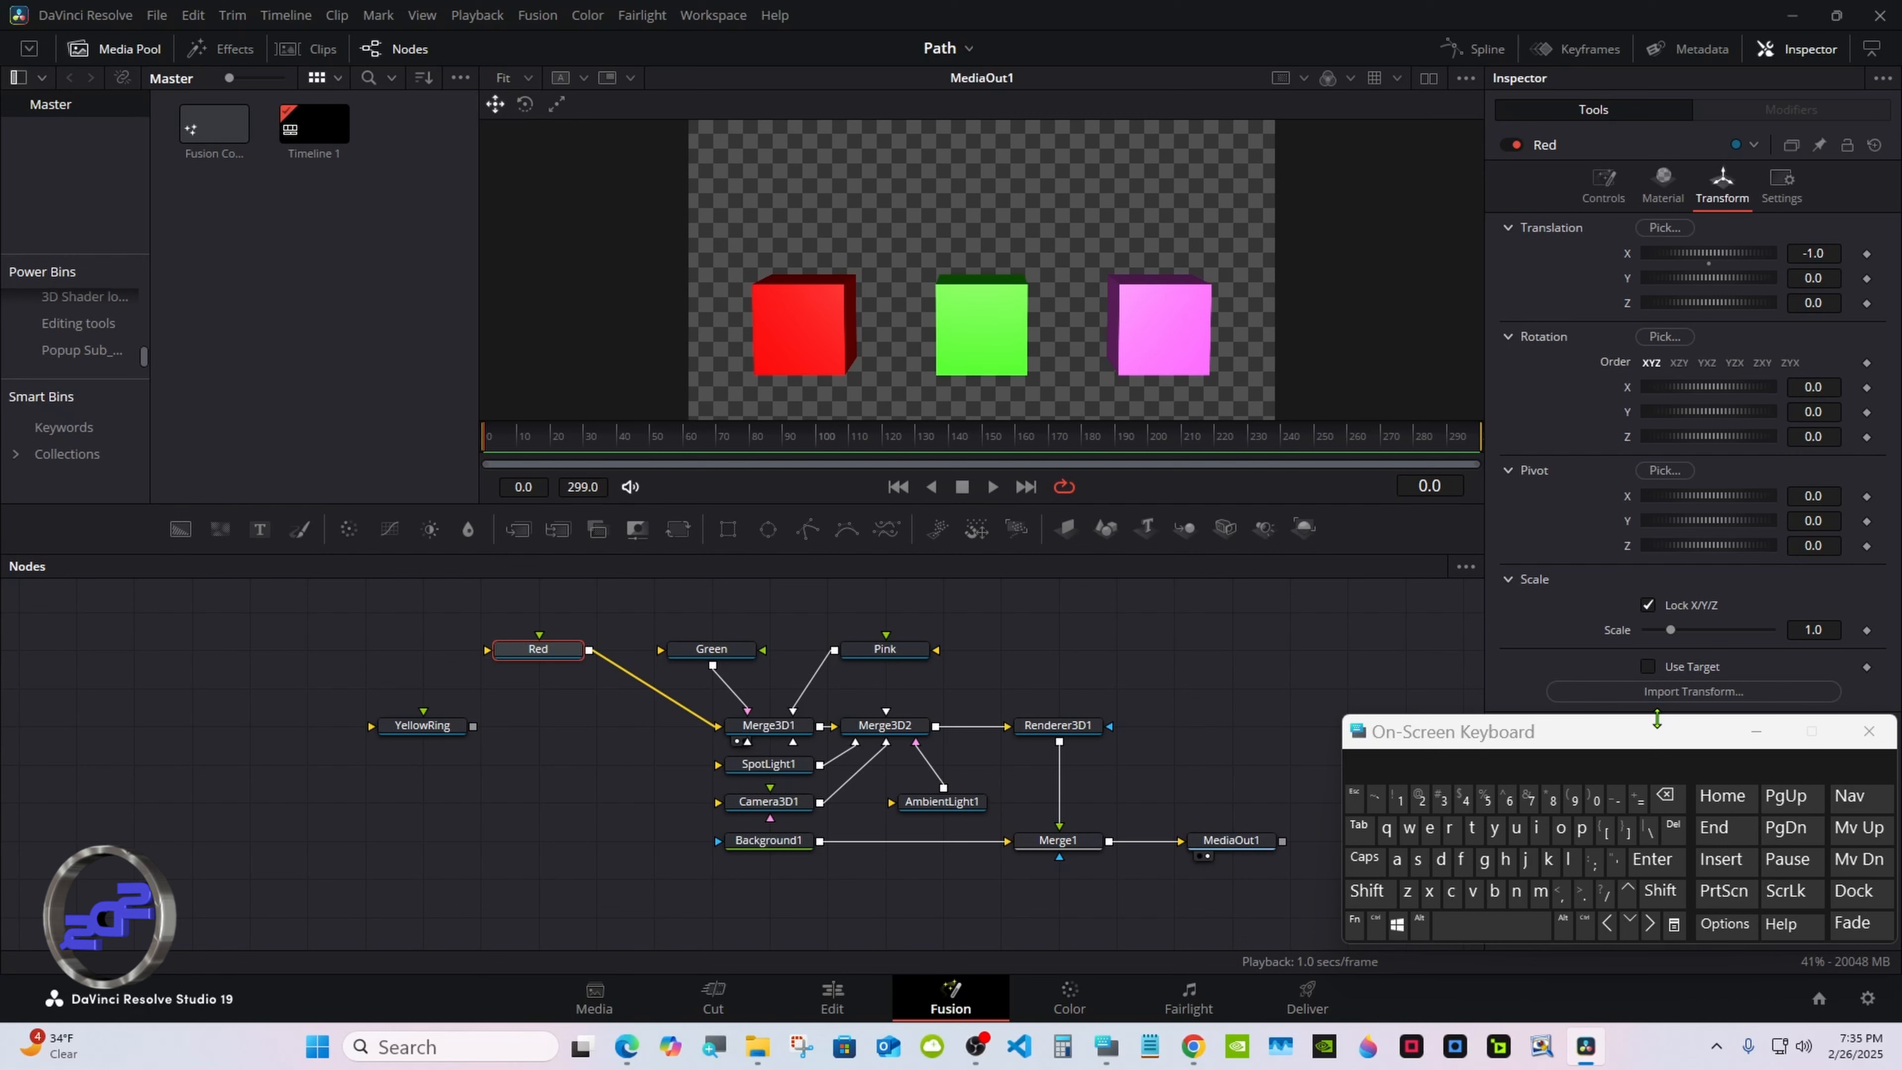
left_click(1755, 731)
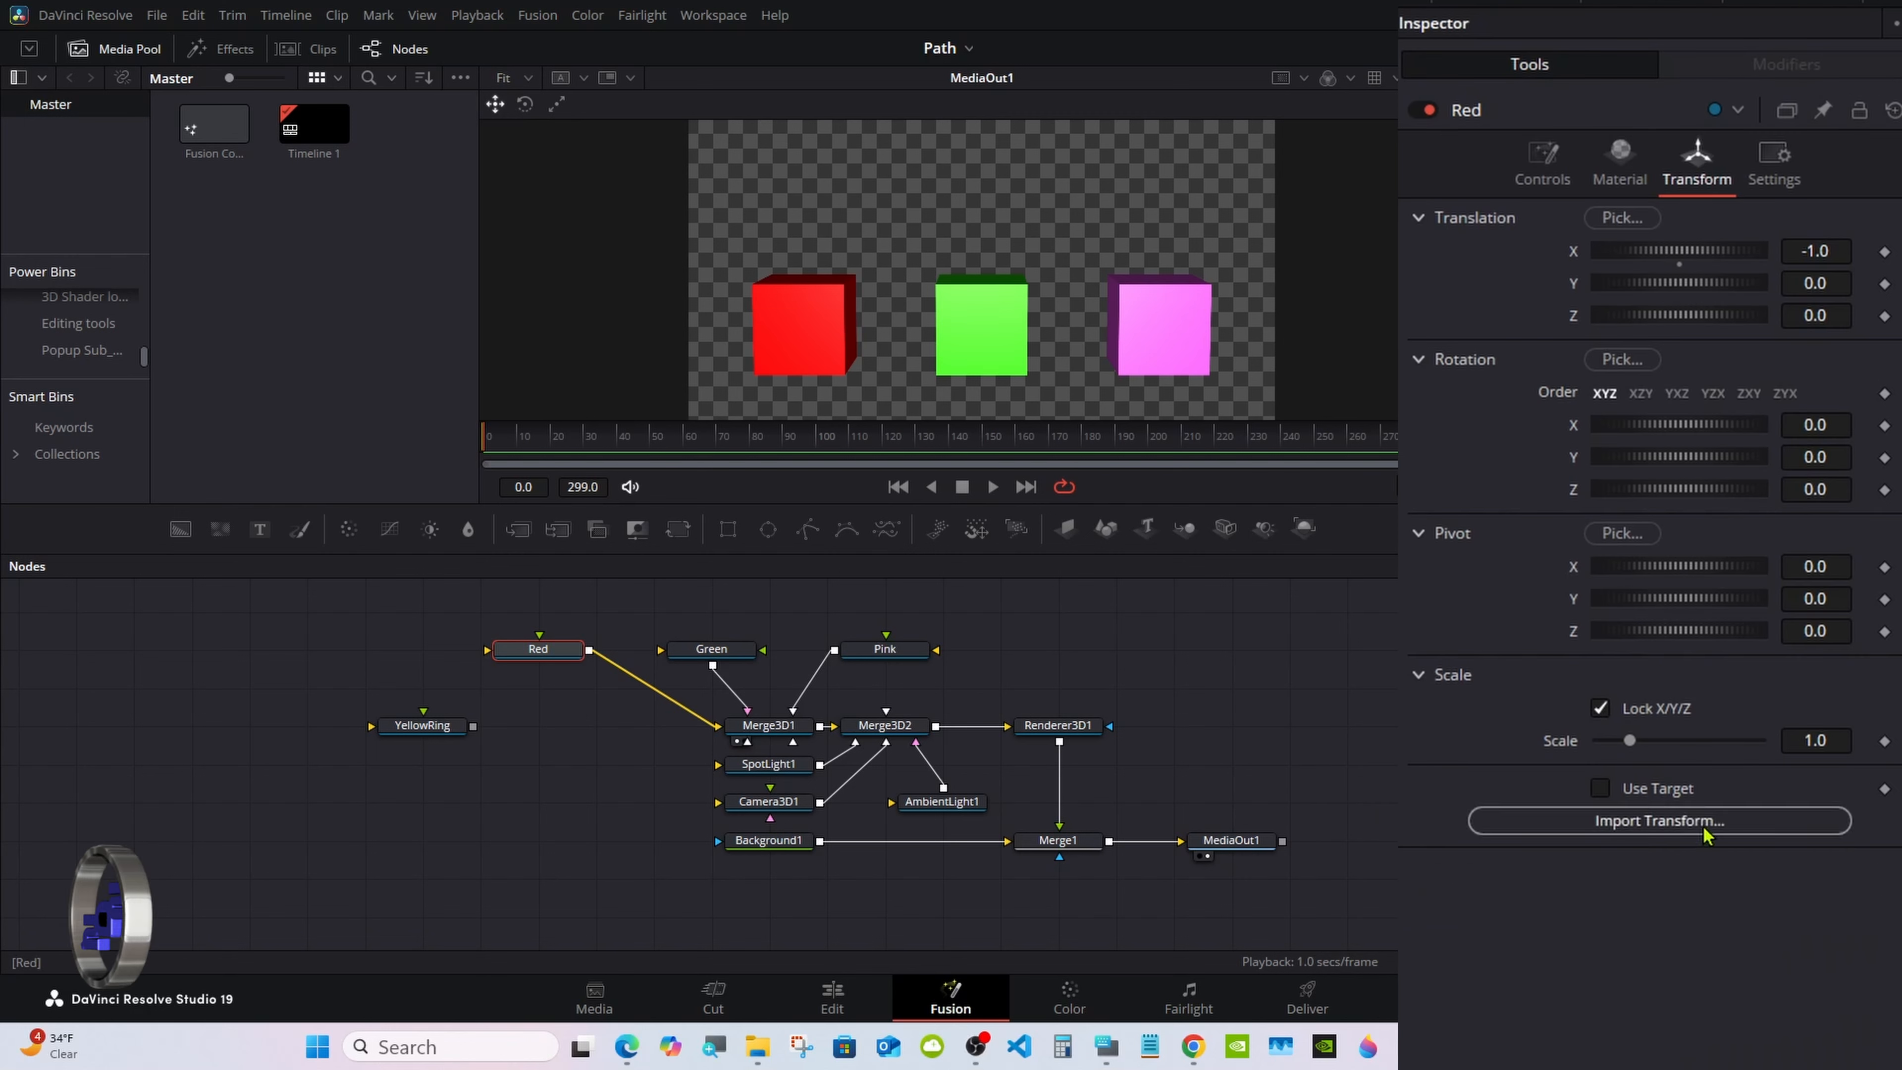
right_click(1575, 468)
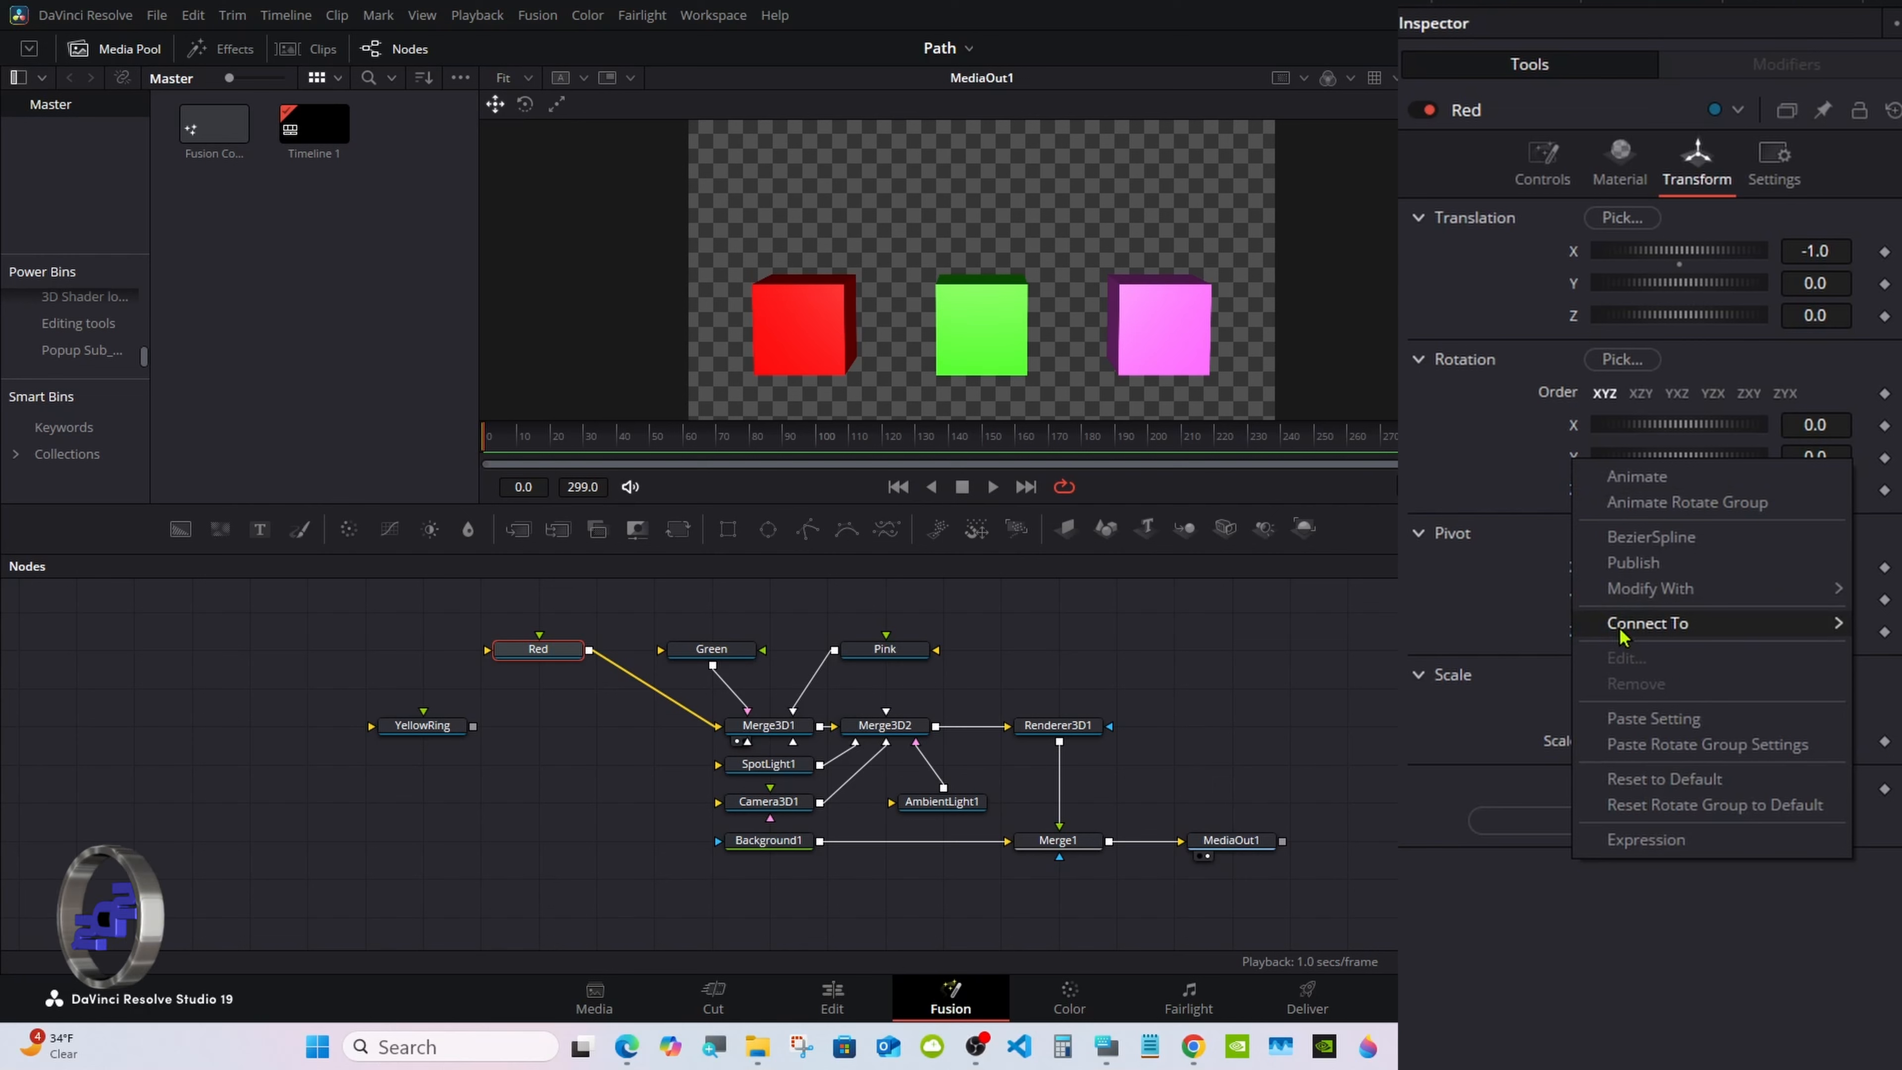
left_click(1399, 703)
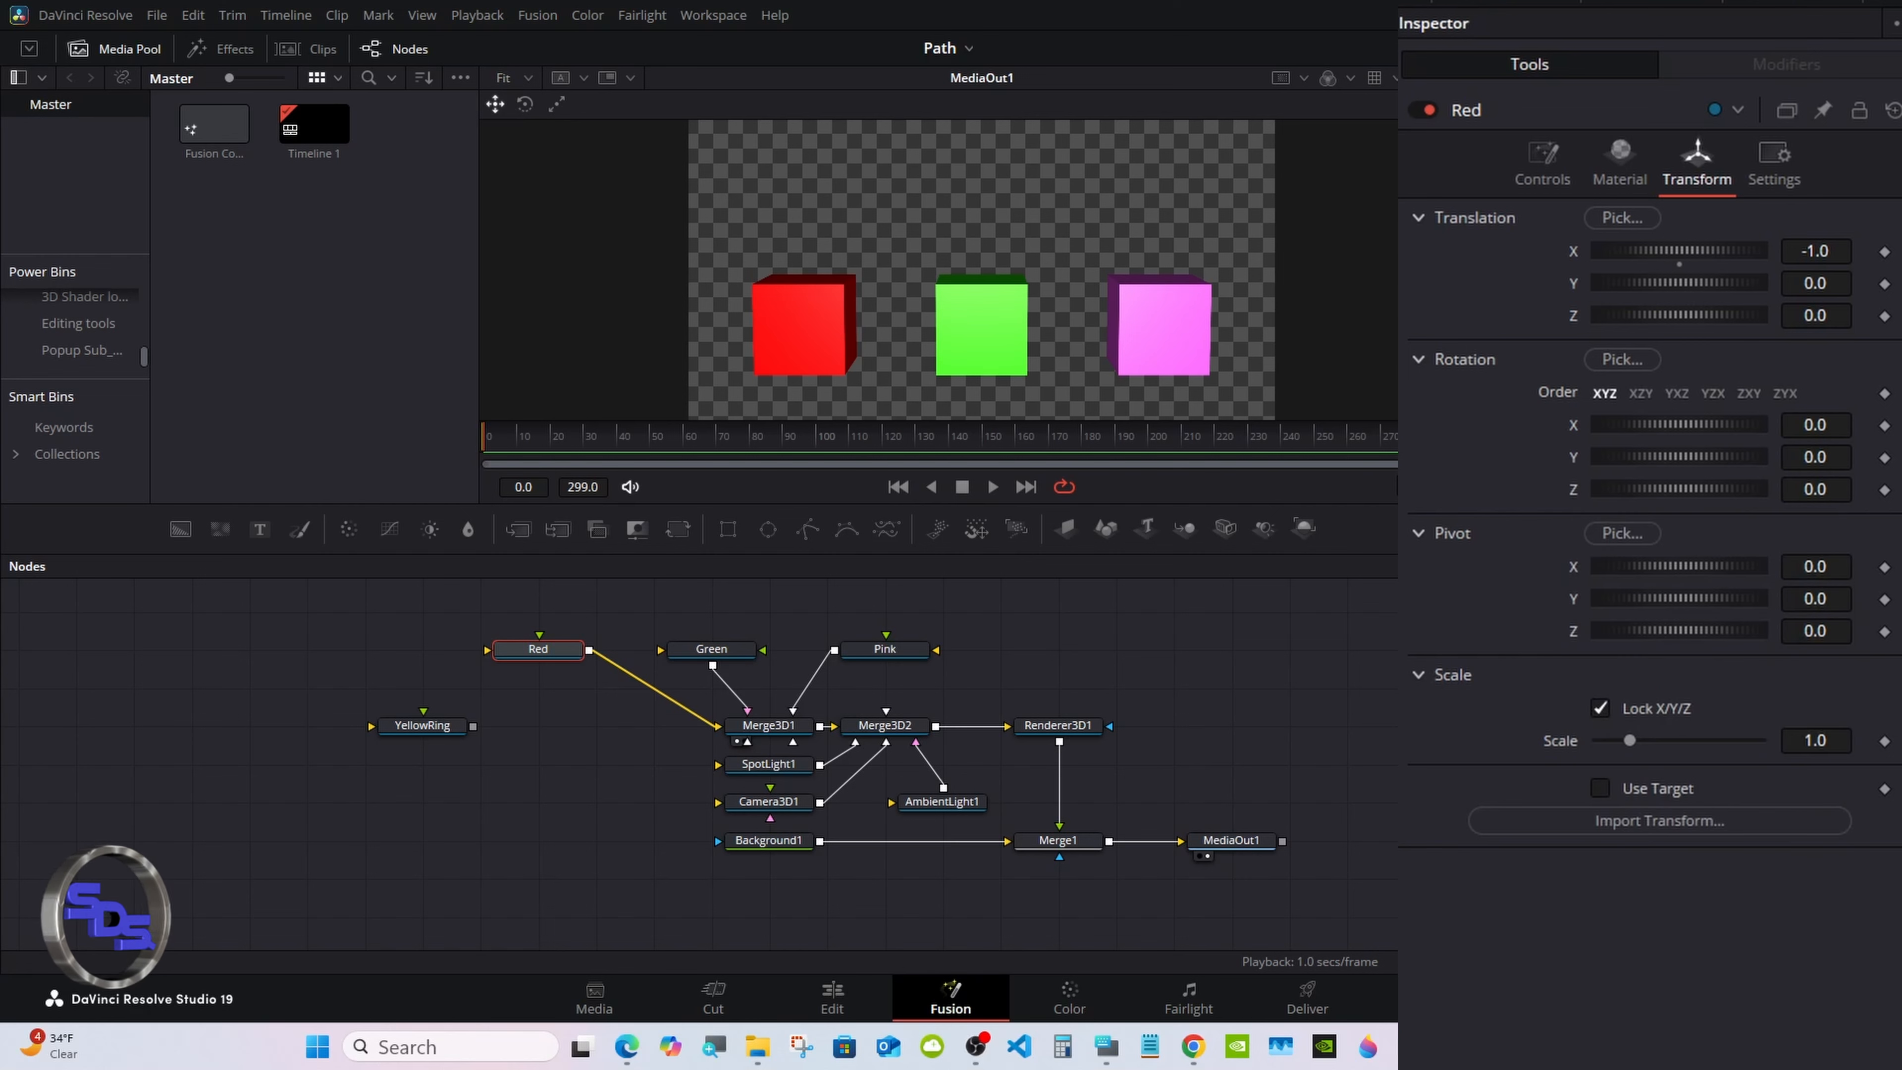
right_click(1577, 462)
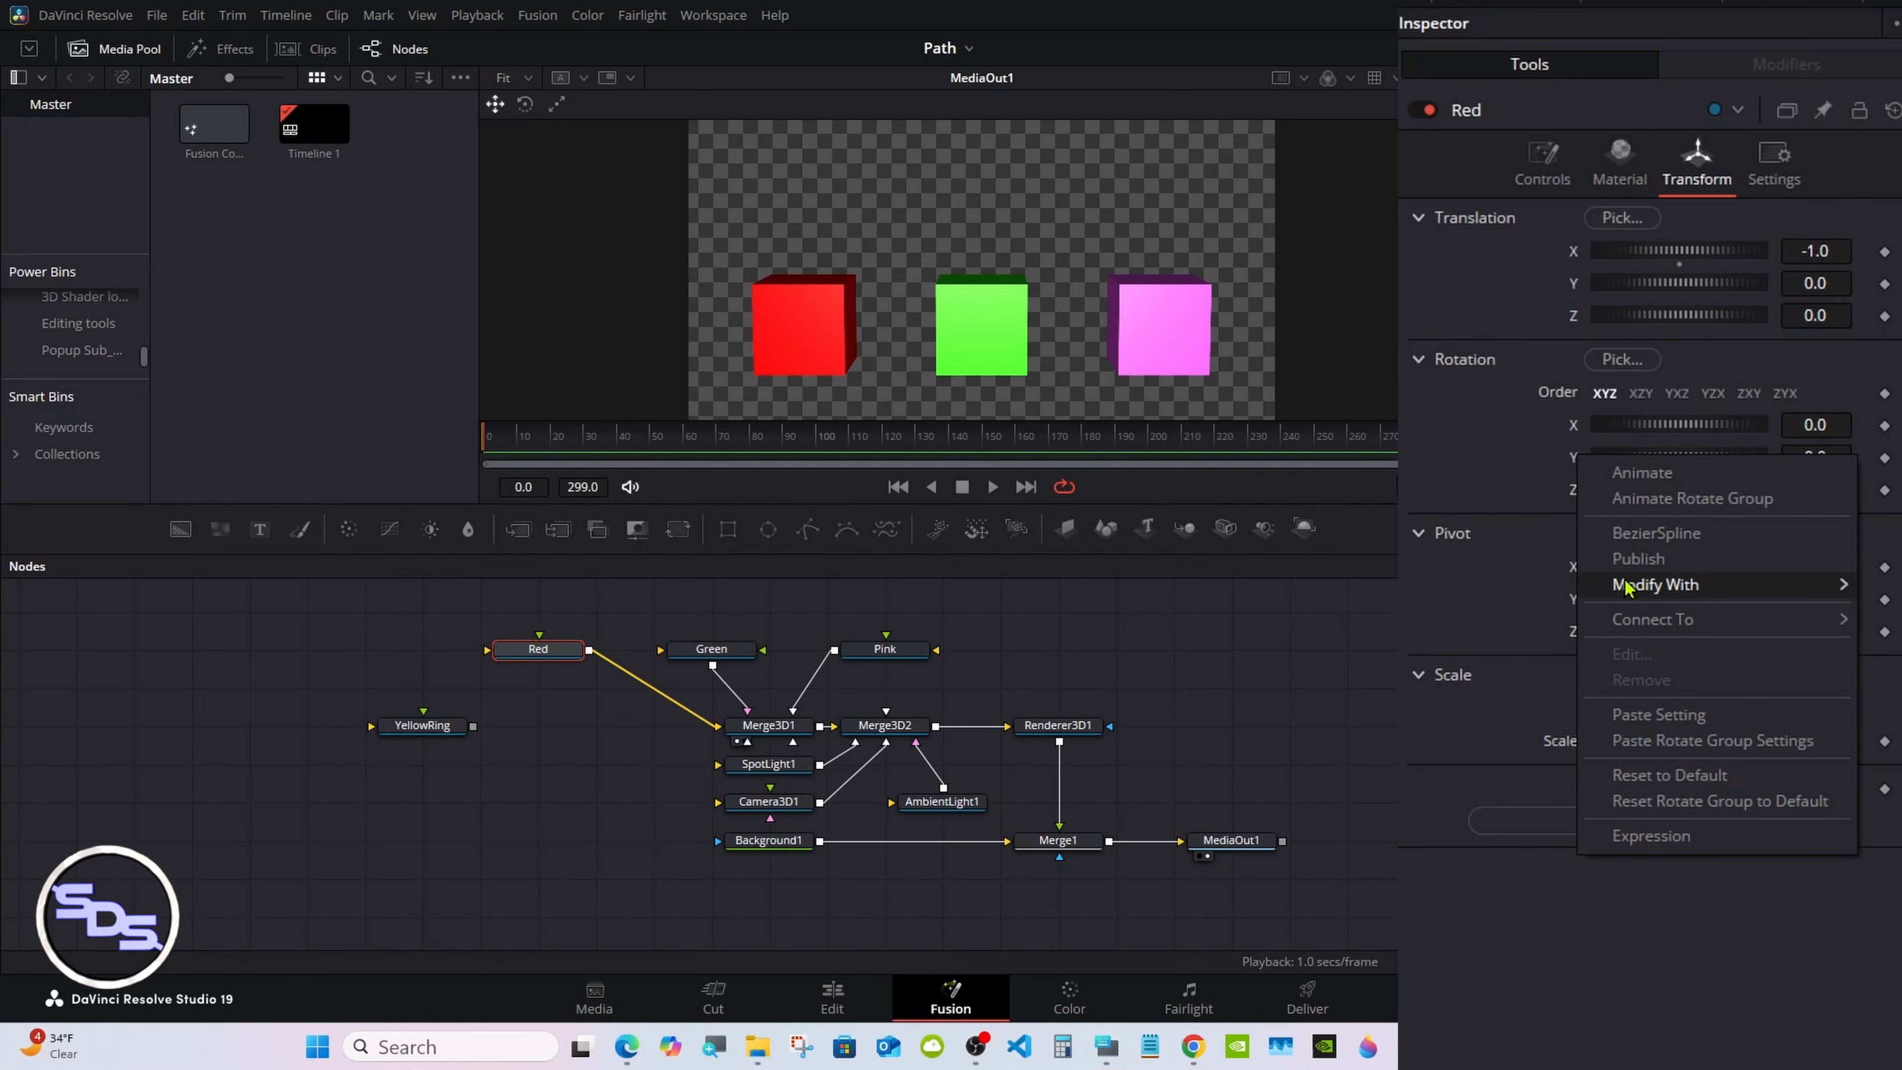
mouse_move(1576, 590)
left_click(1389, 659)
Set the scale of the Anim Curves modifier on Red's Y rotation to 360.
left_click(1106, 1046)
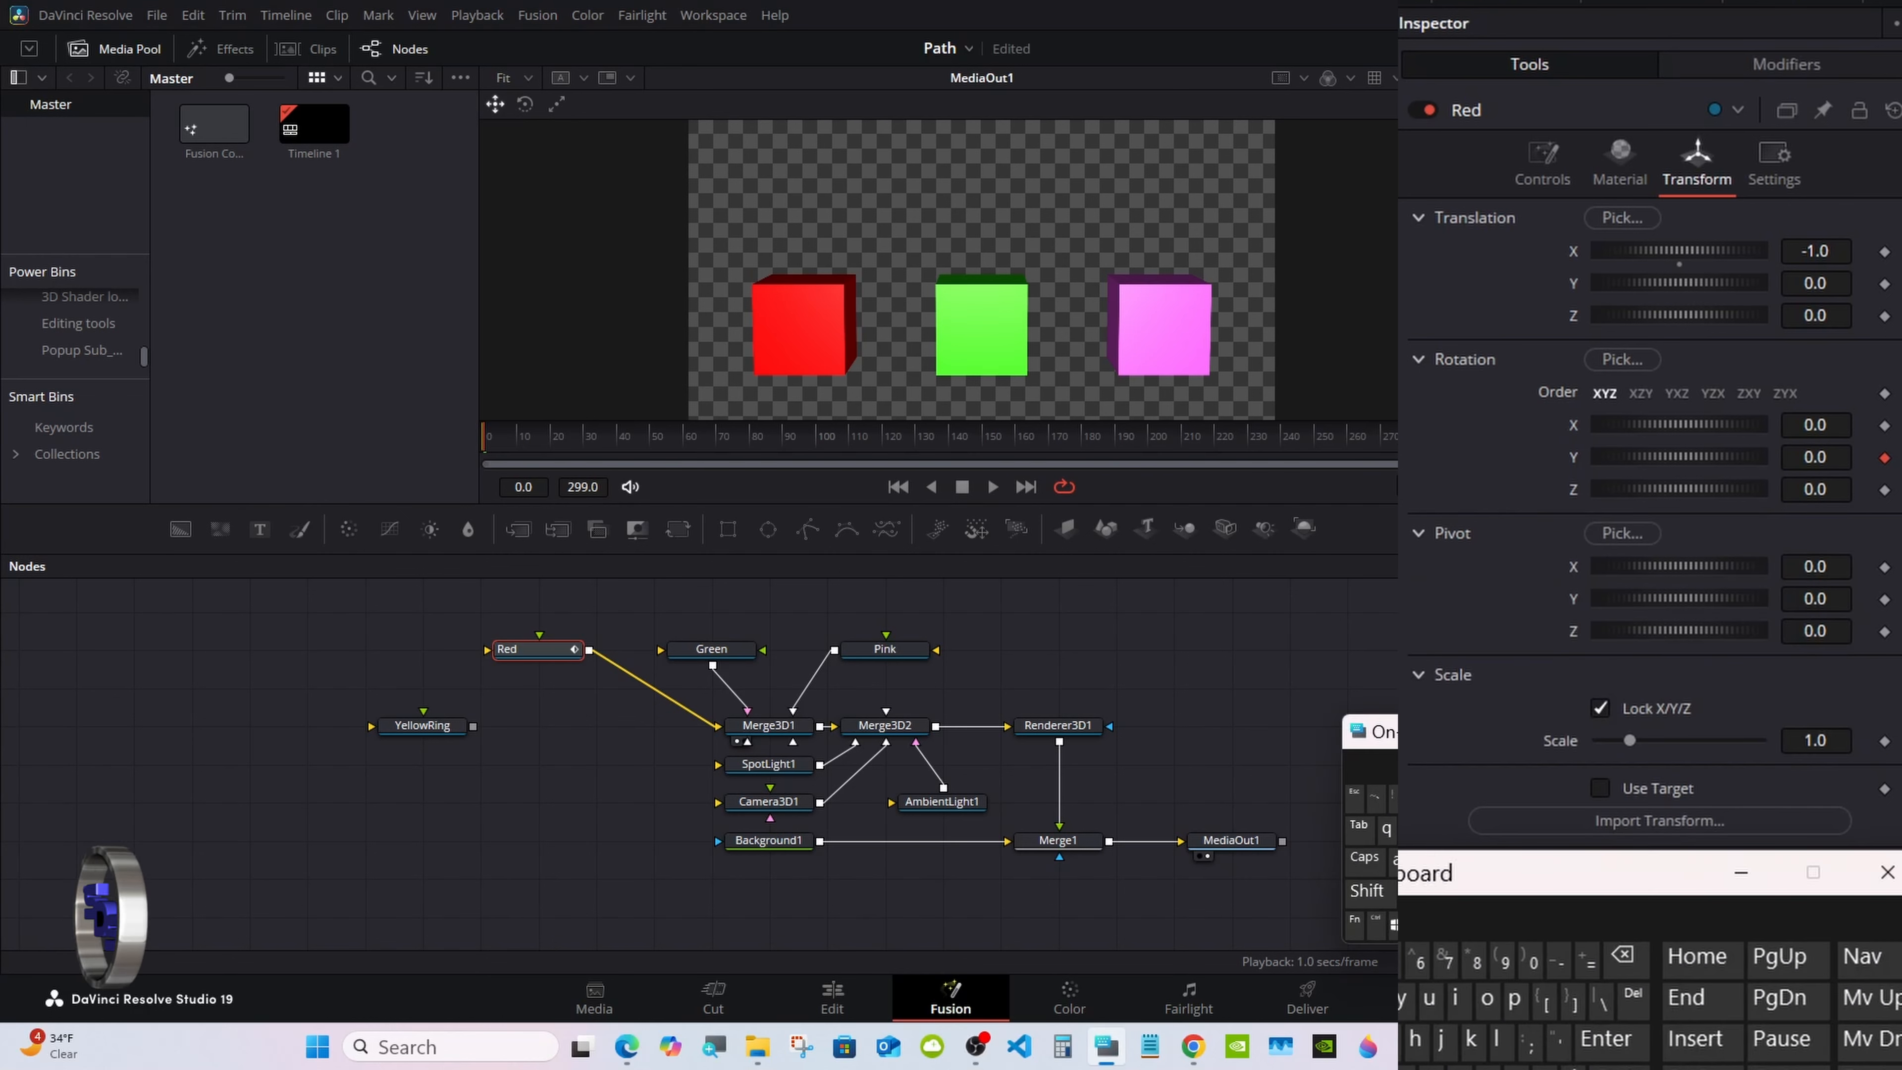
left_click_drag(1441, 730, 1347, 749)
left_click(1770, 67)
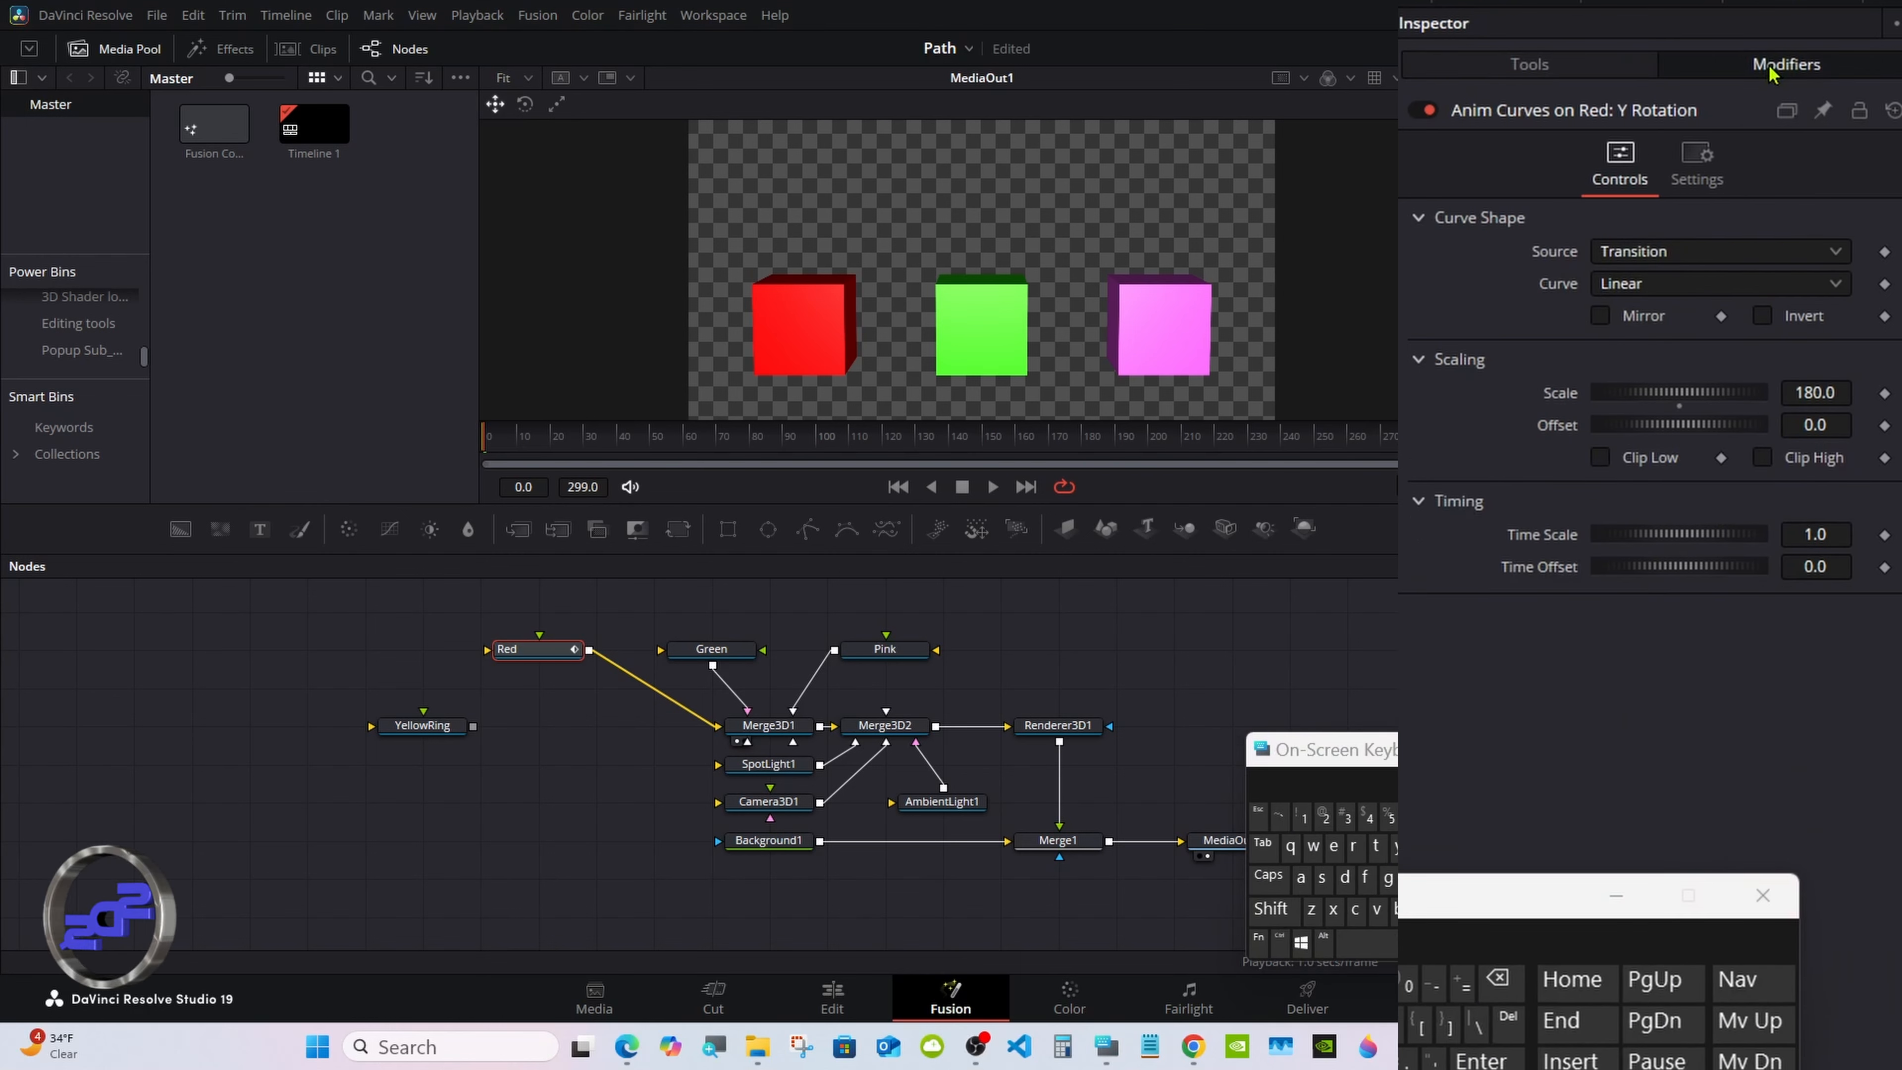
left_click(1827, 391)
left_click(1497, 979)
left_click(1498, 980)
left_click(1497, 980)
left_click(1498, 979)
left_click(1497, 979)
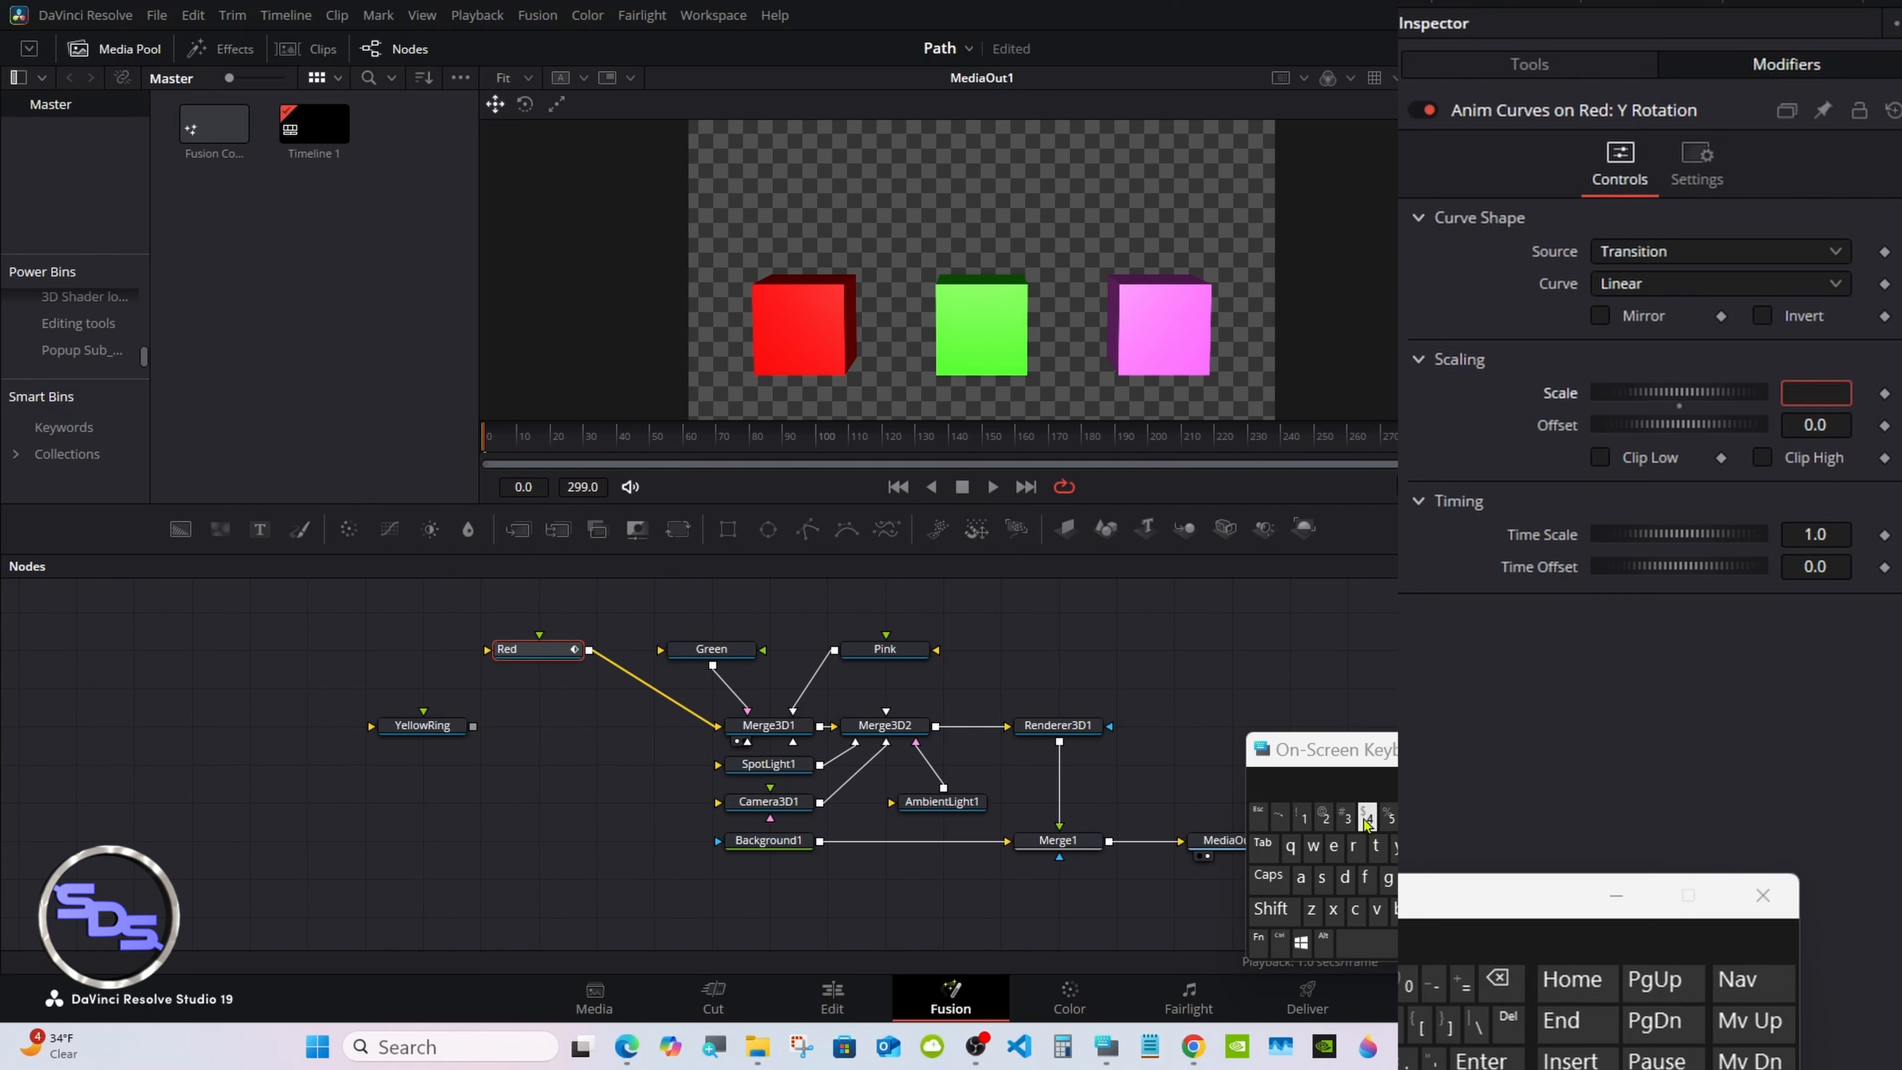
left_click(1345, 816)
type("60")
key("Return")
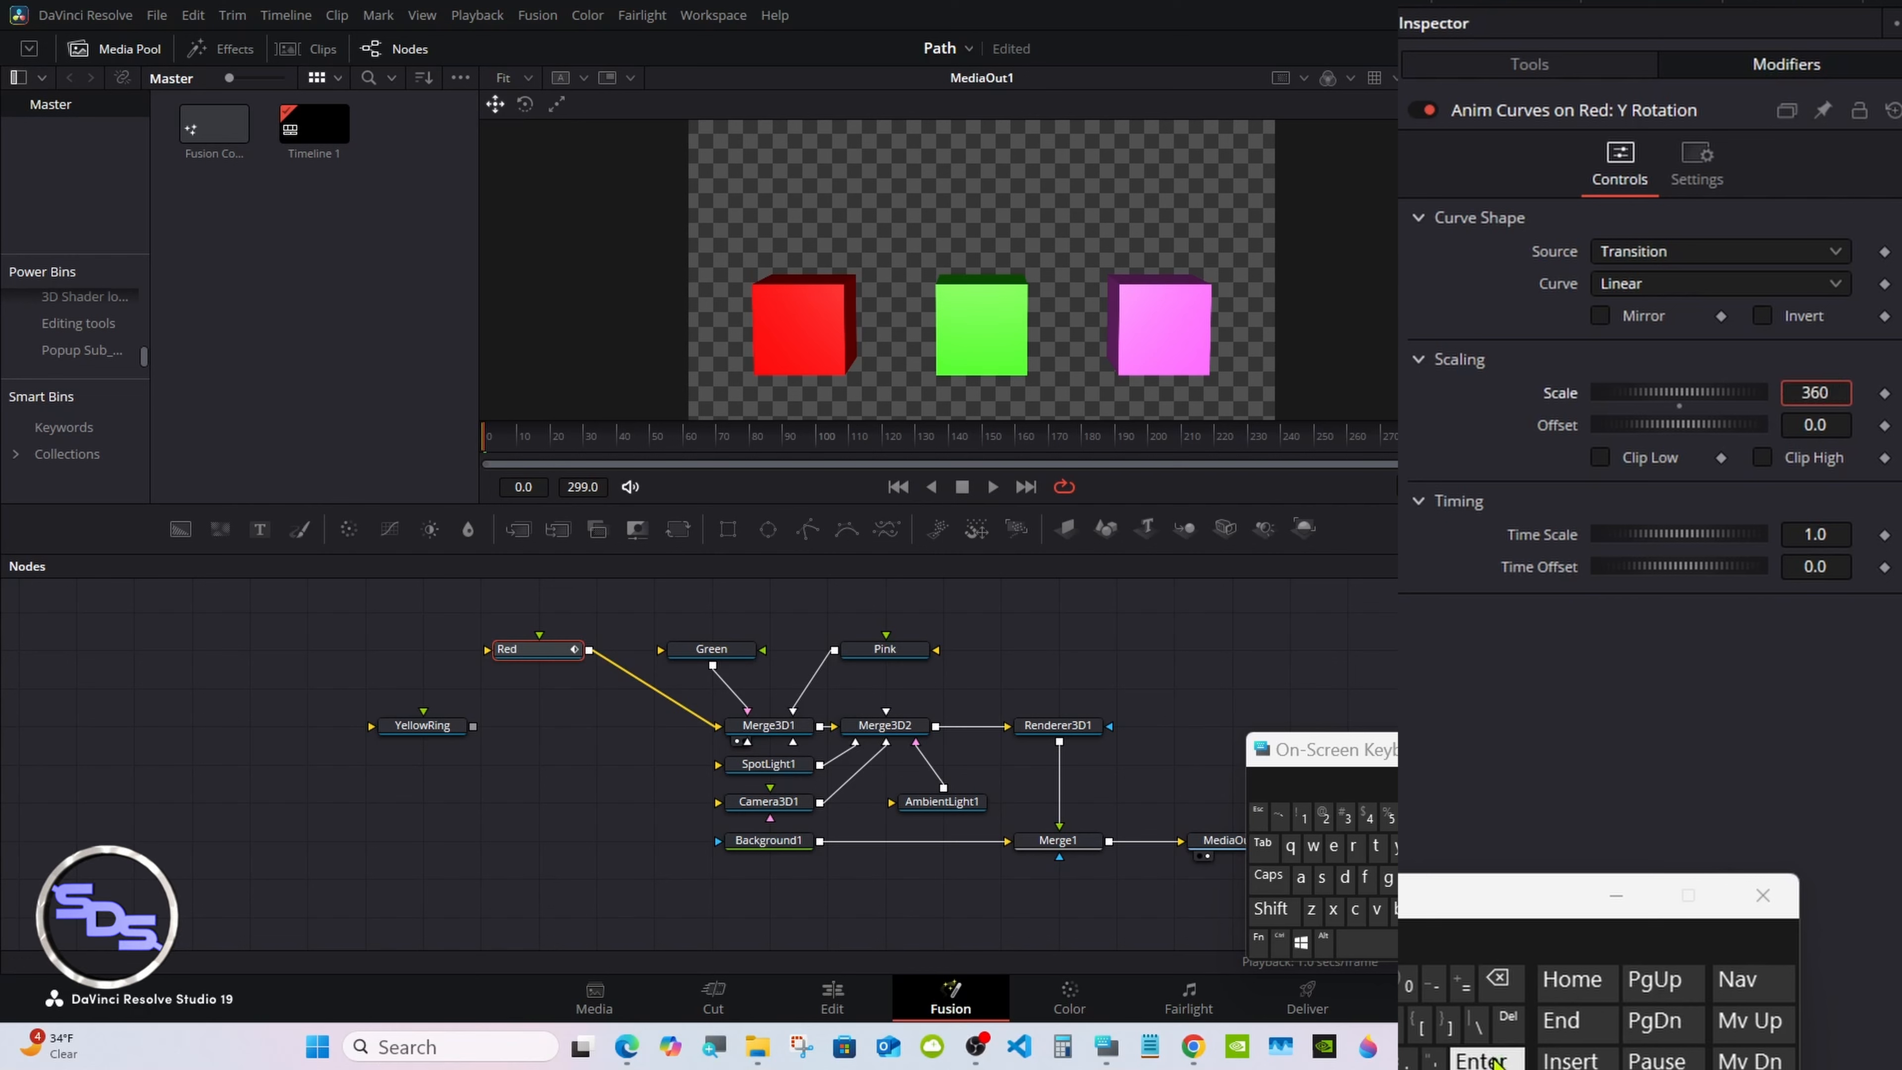
left_click_drag(1400, 895, 1485, 896)
left_click(1708, 897)
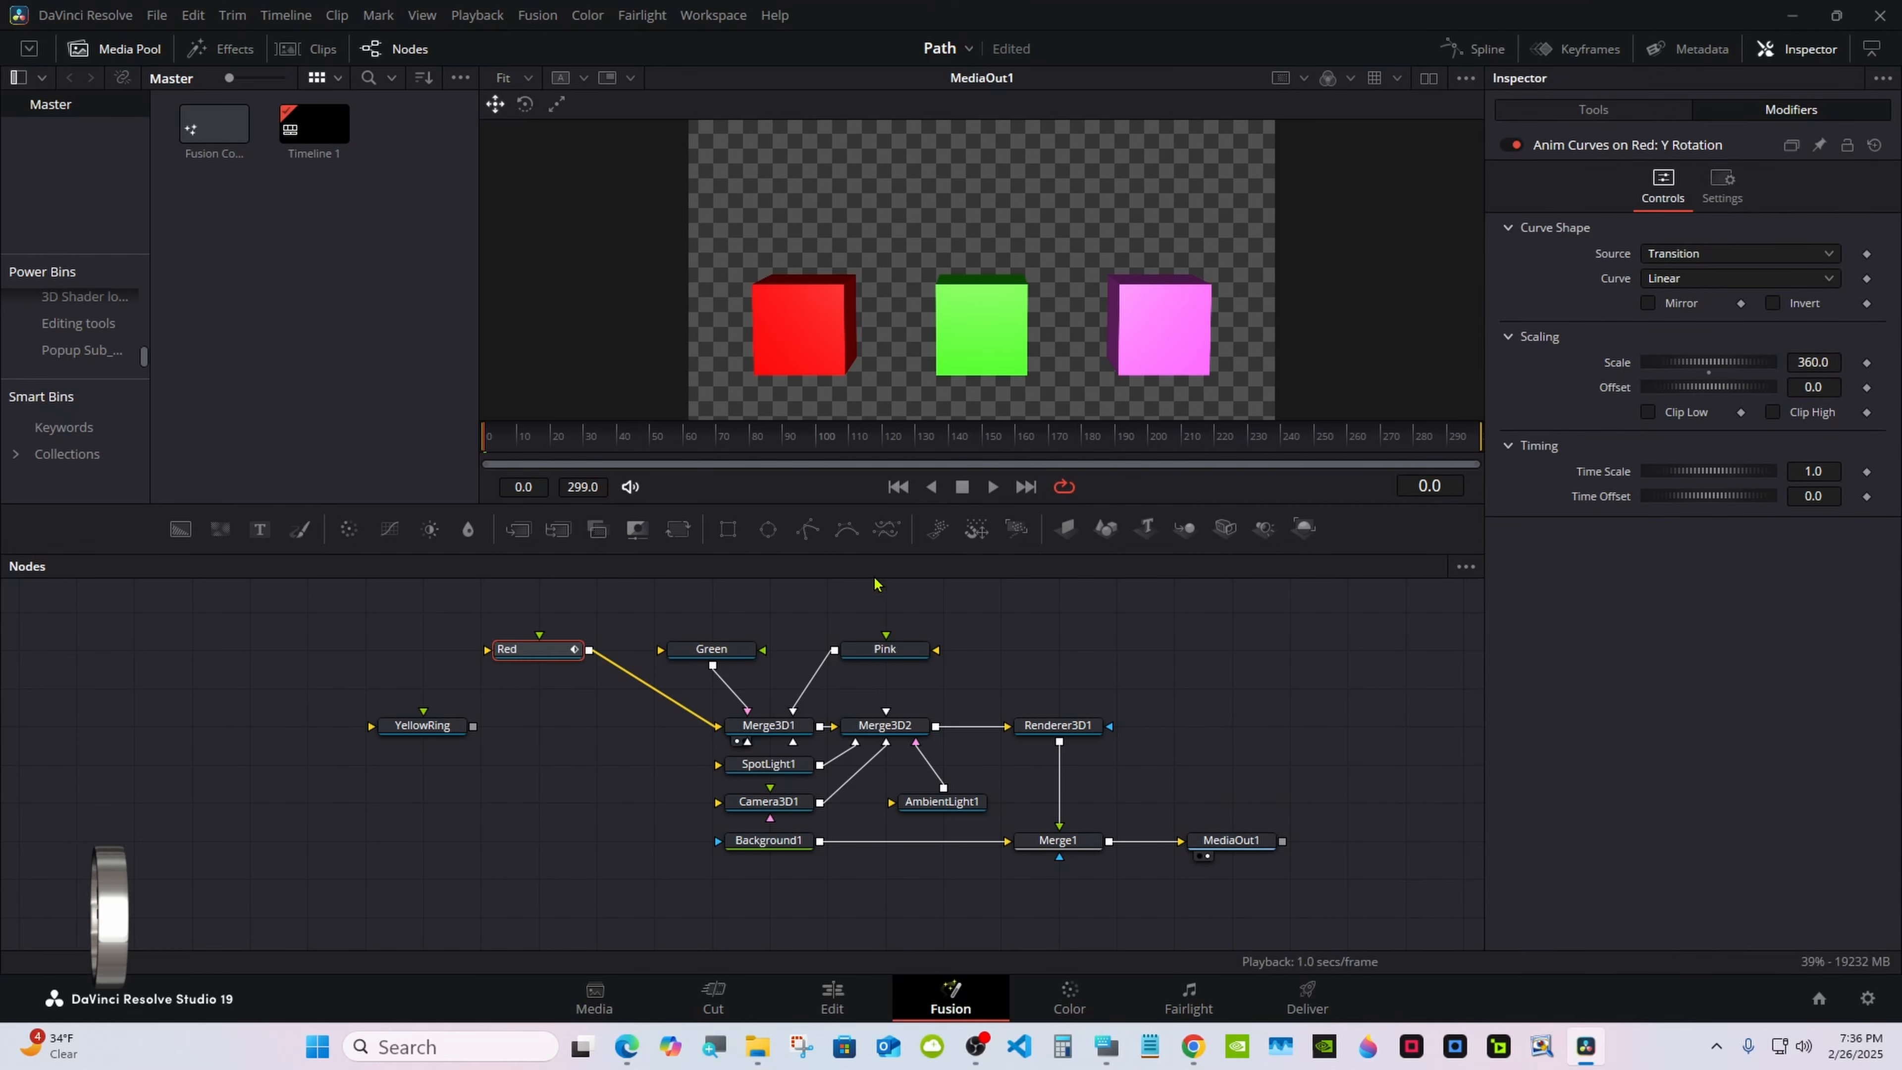
Enlarge the viewer area and scrub through the timeline to preview the red cube's rotation.
left_click_drag(821, 557, 812, 714)
left_click_drag(569, 591, 1226, 591)
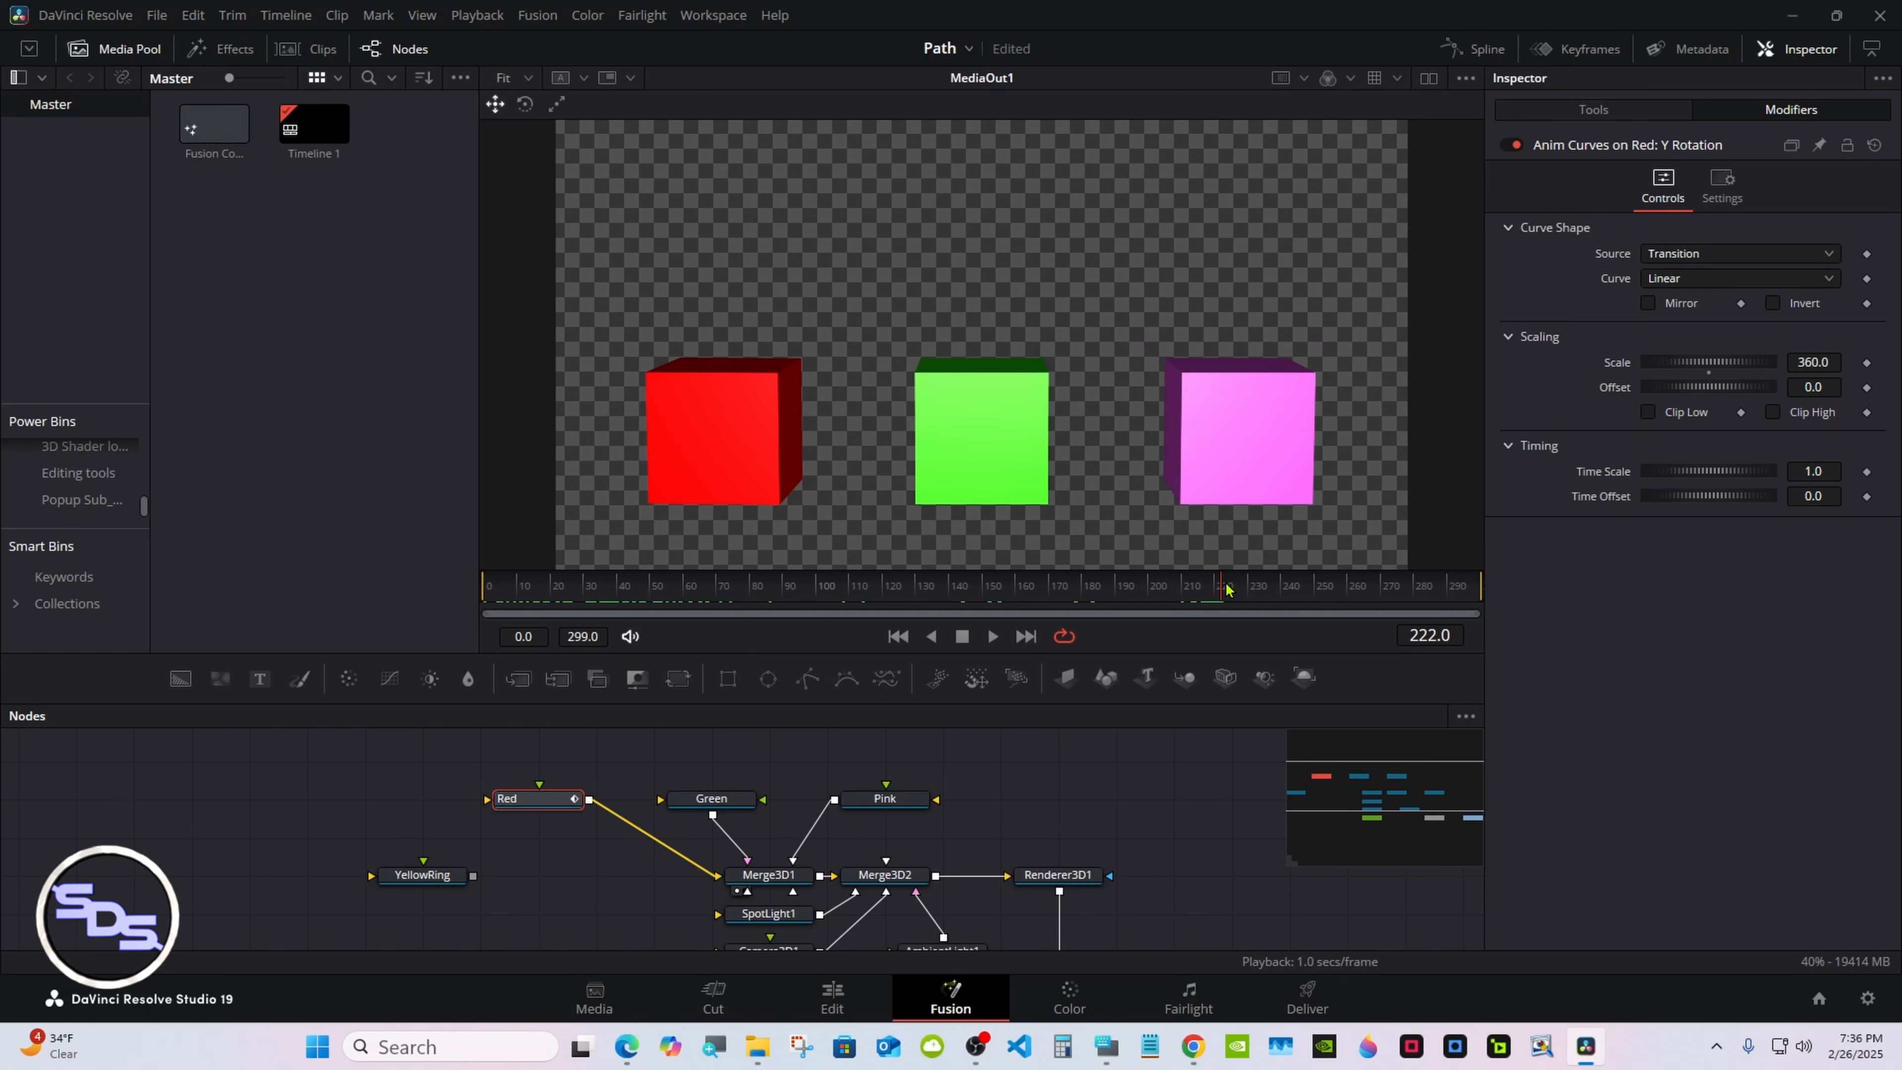
left_click_drag(1226, 590, 734, 592)
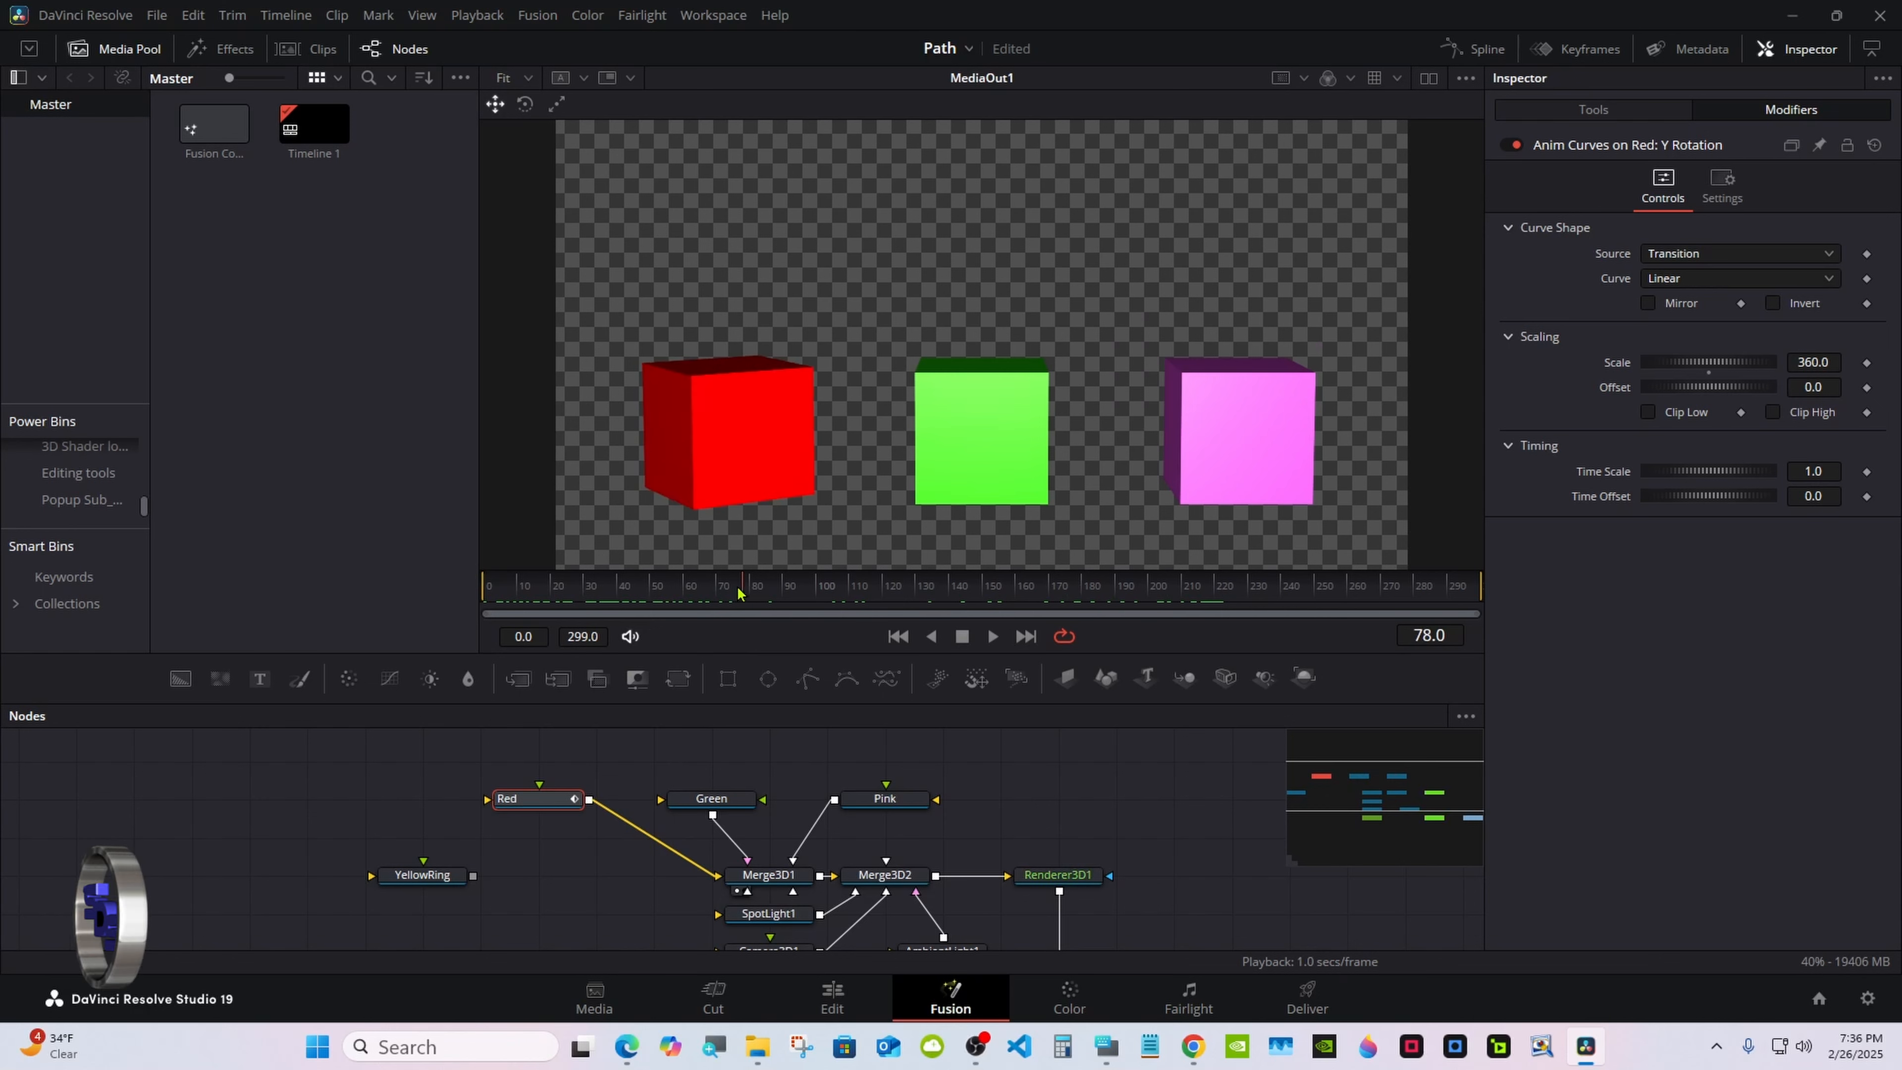
Connect the Green cube's X rotation to the value of Red's Y rotation Anim Curves and scrub through the timeline to check it.
left_click(743, 803)
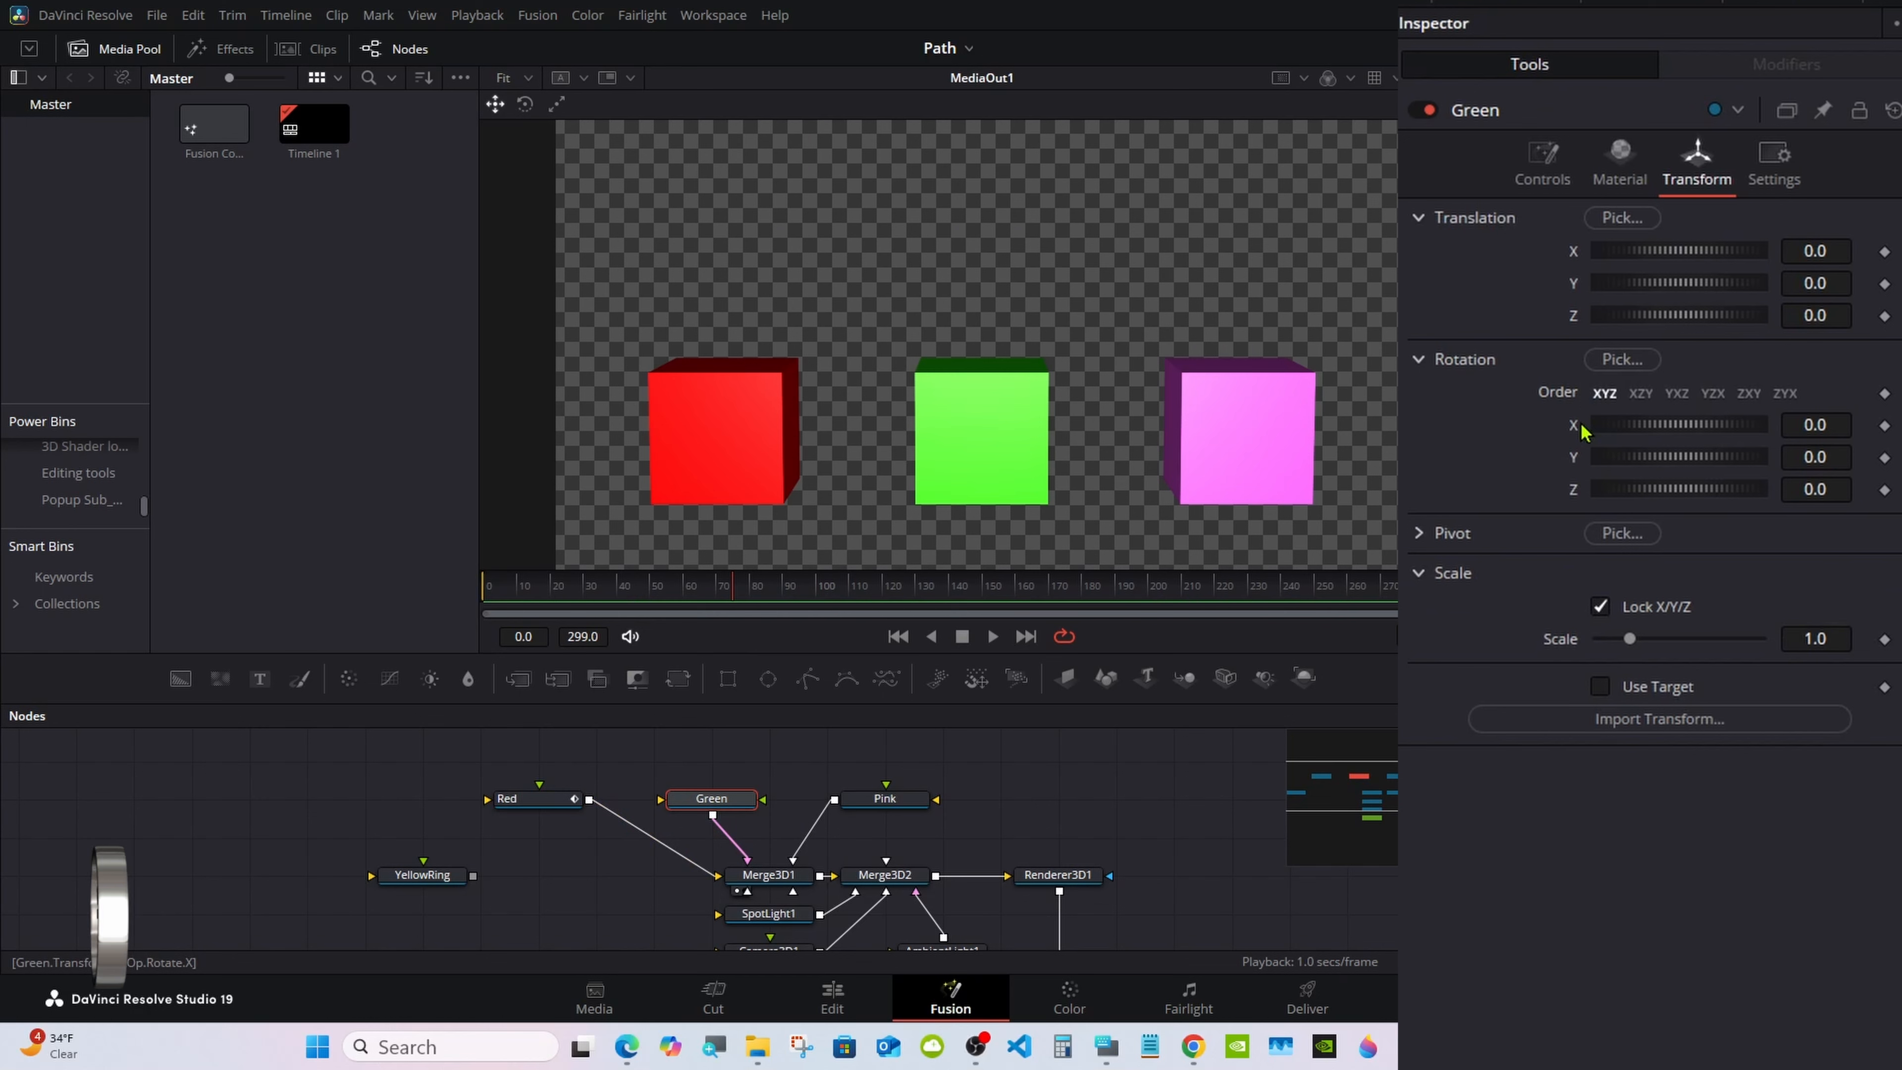
right_click(1576, 435)
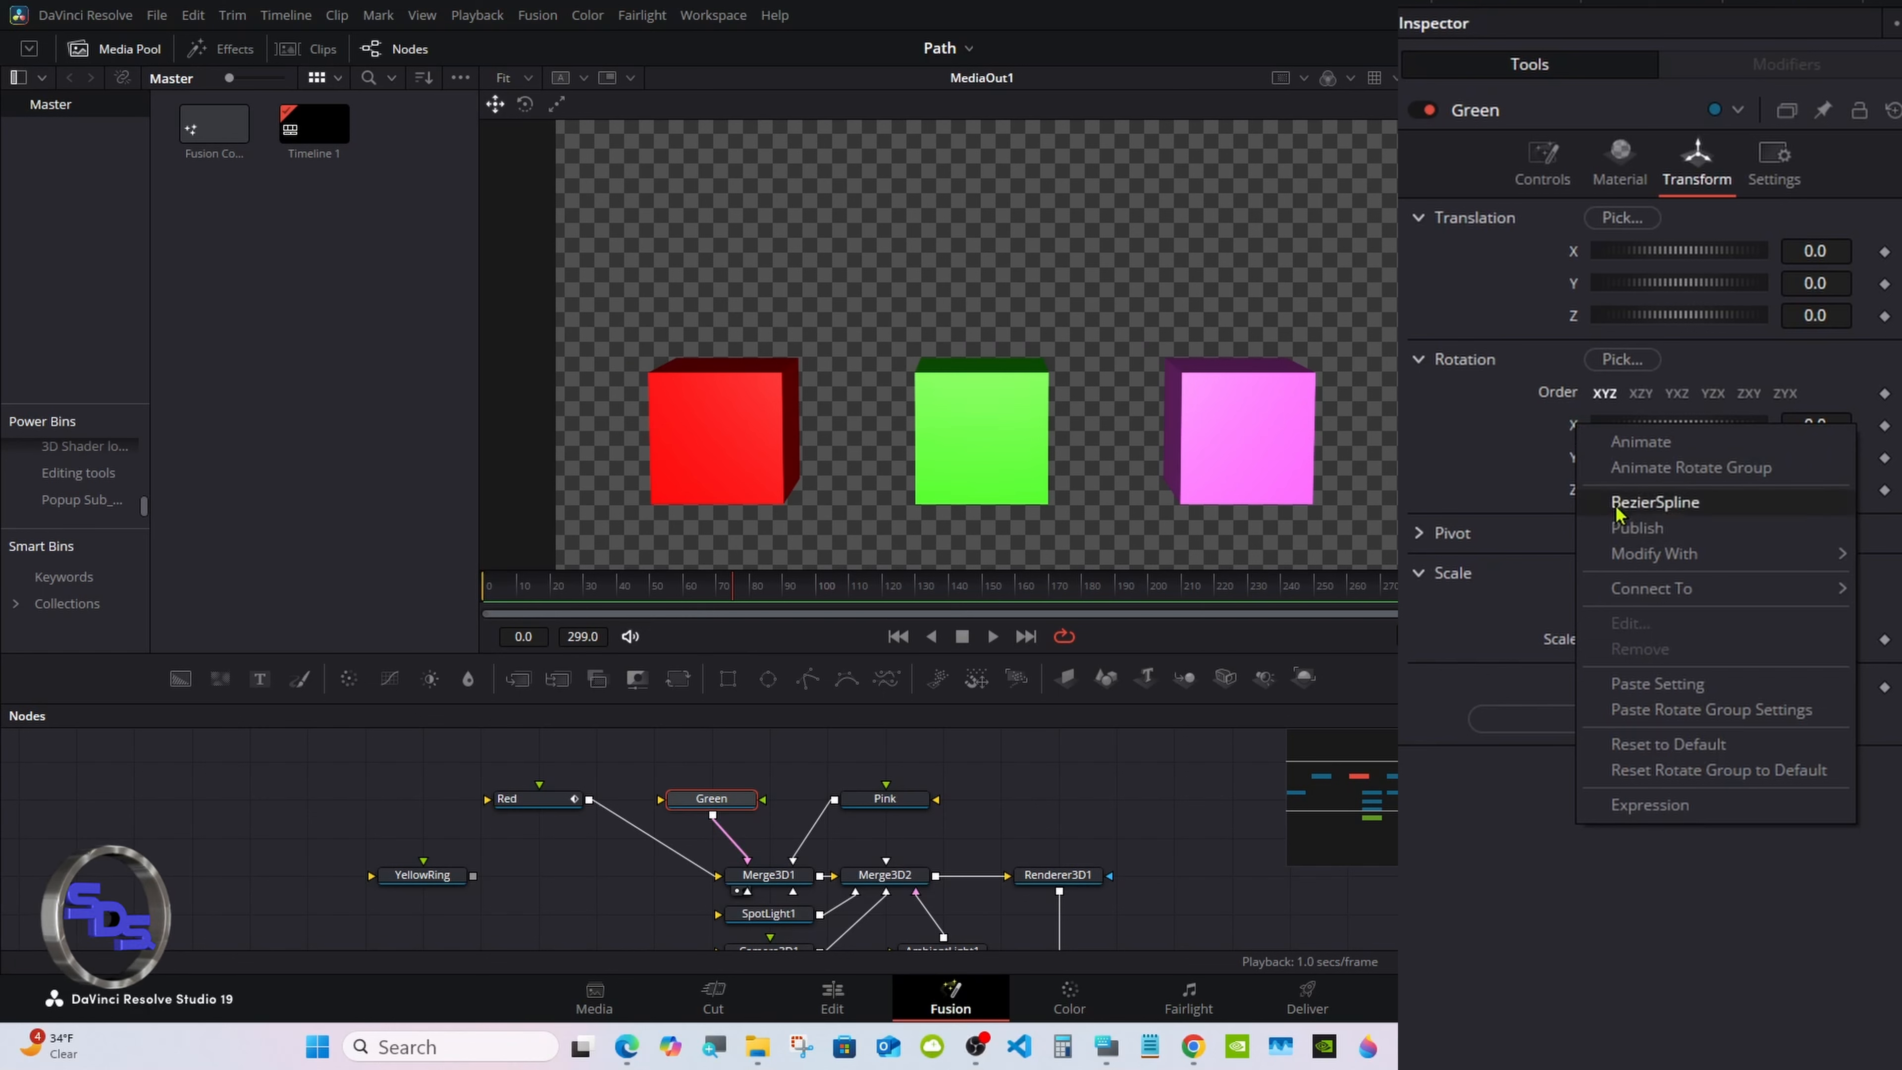
mouse_move(1657, 592)
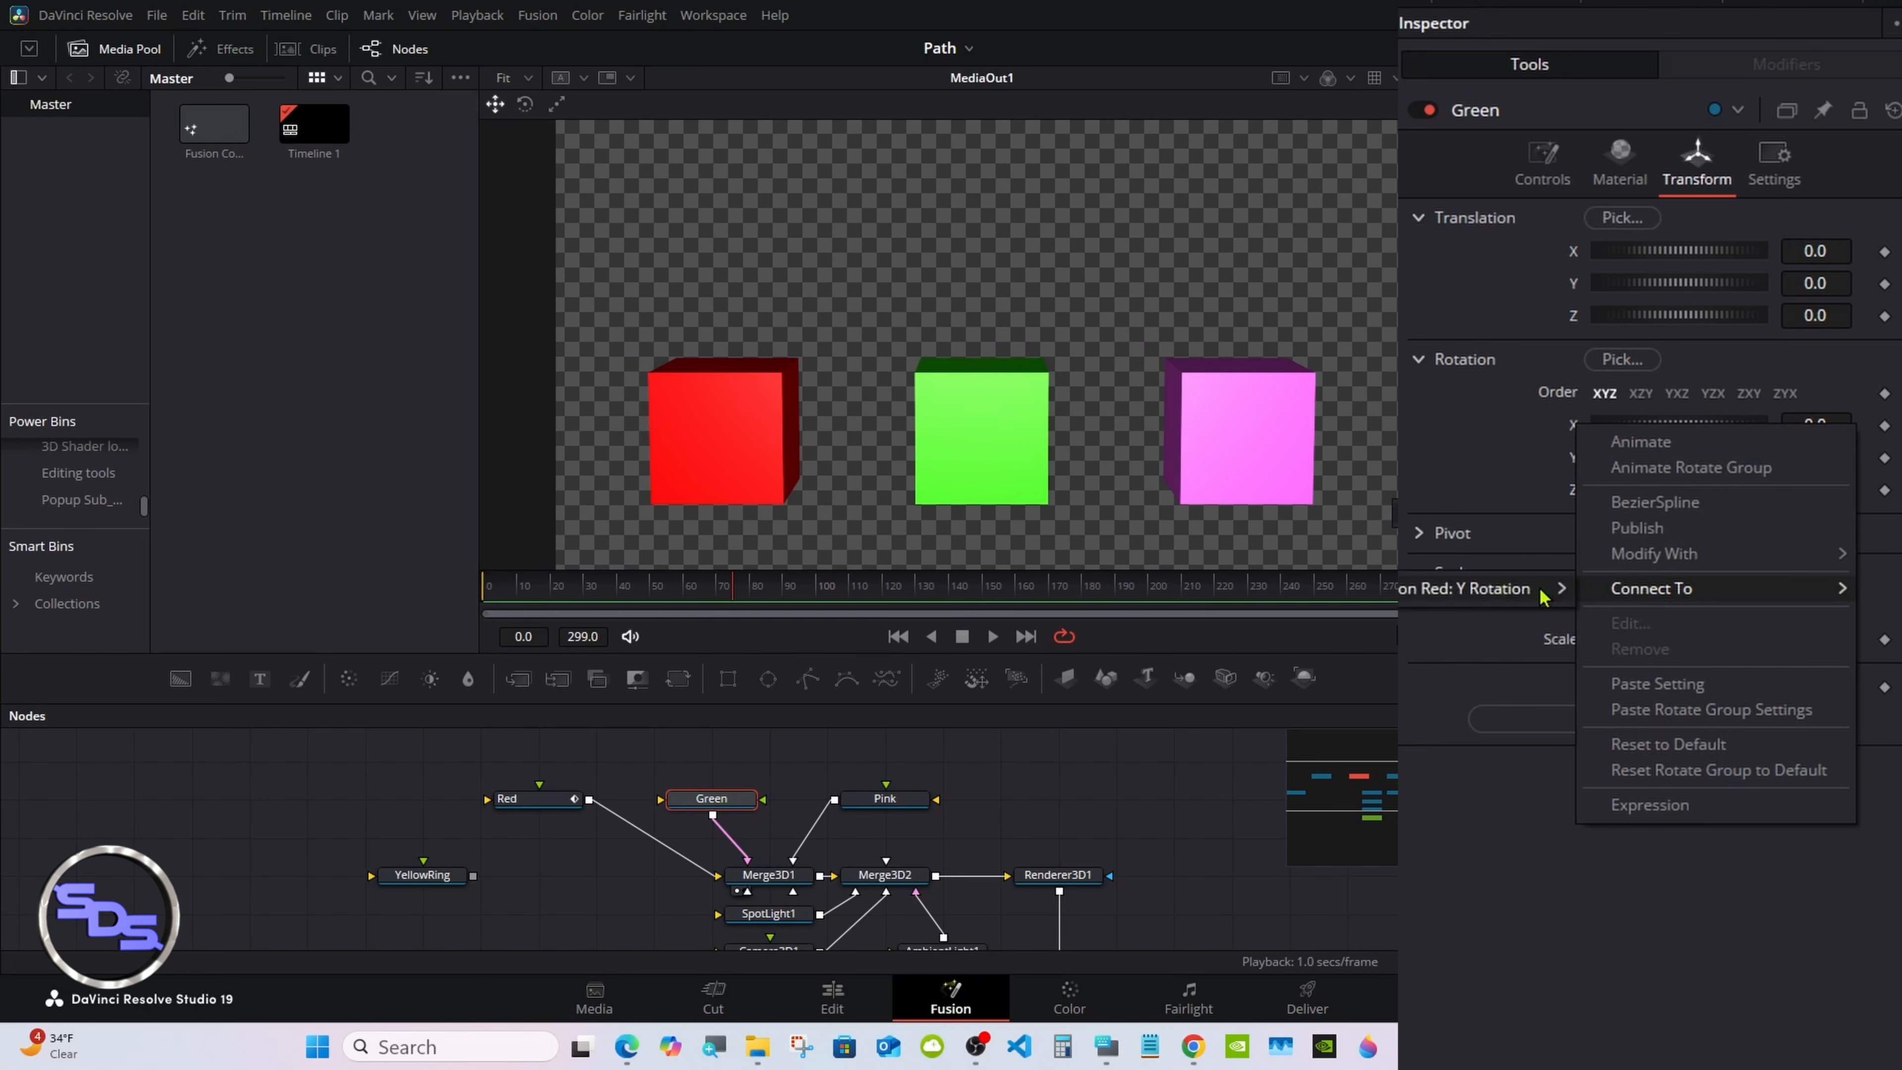
mouse_move(1490, 596)
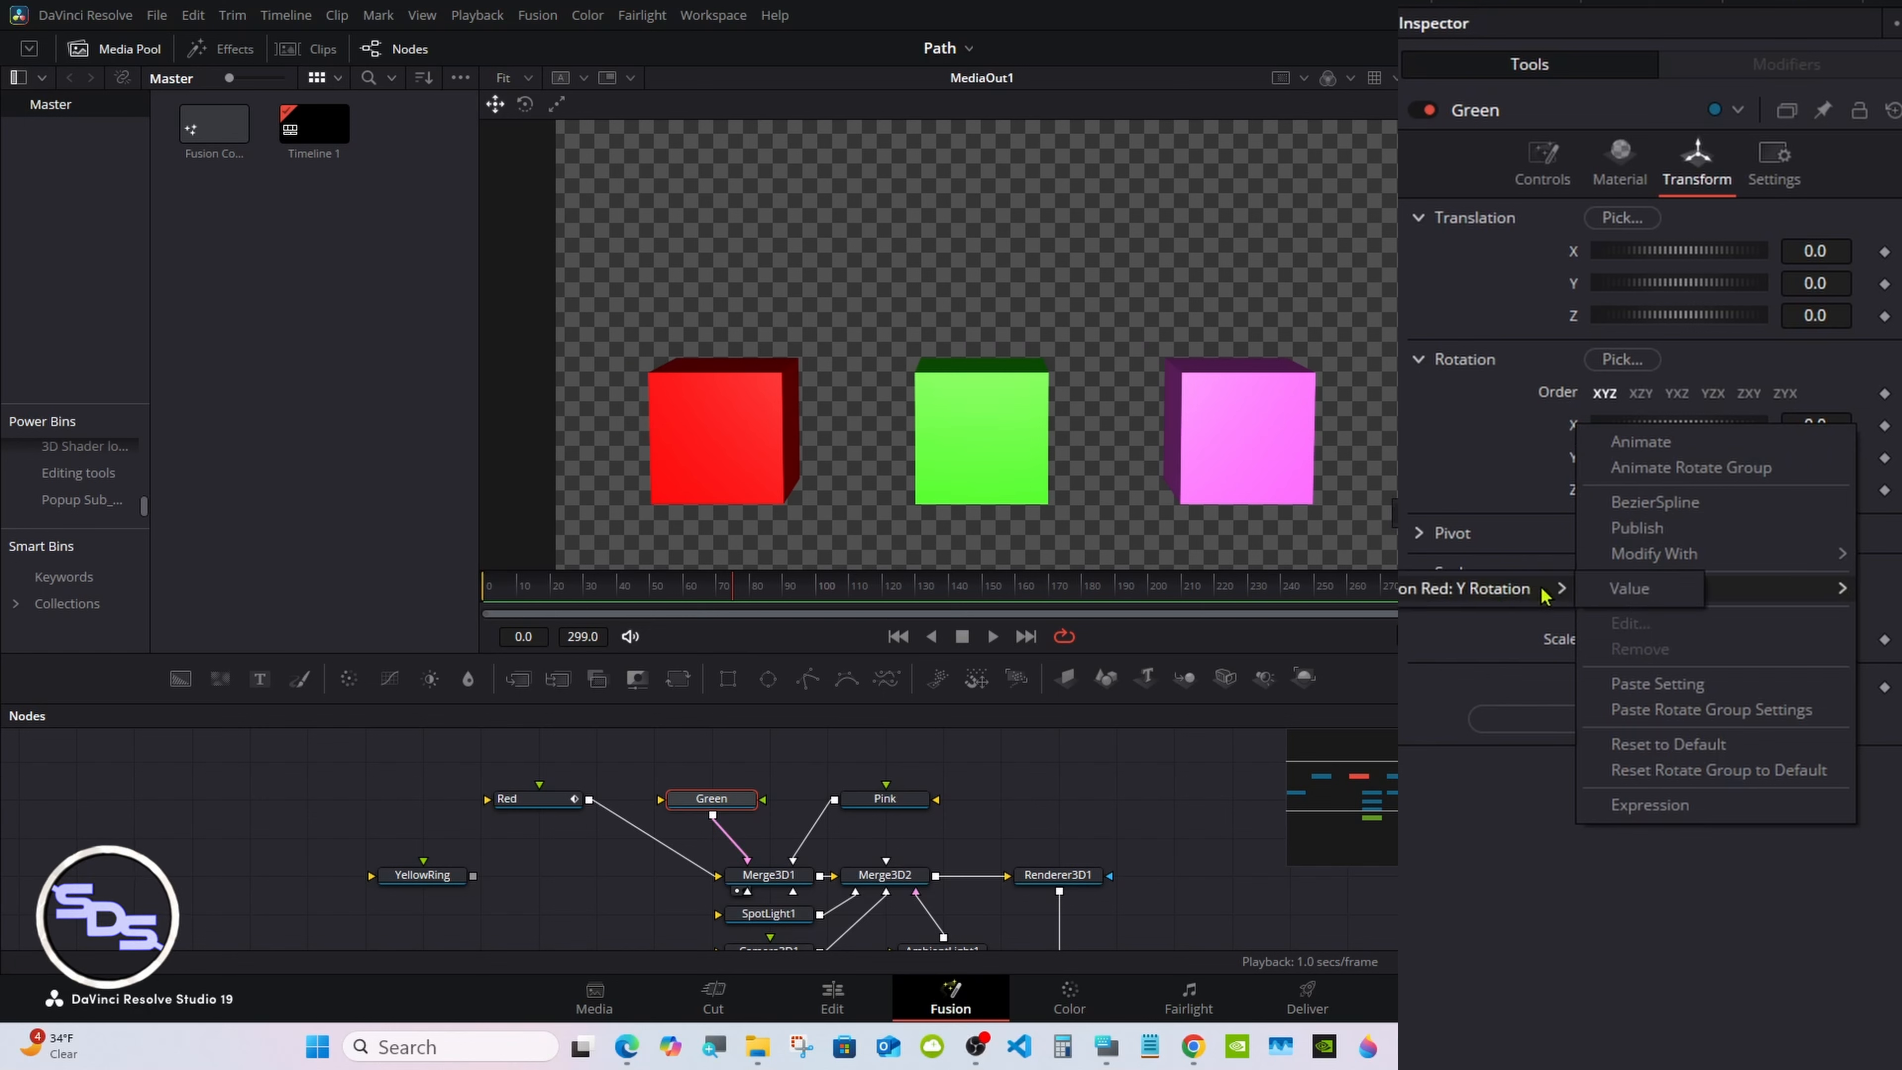
left_click(1637, 592)
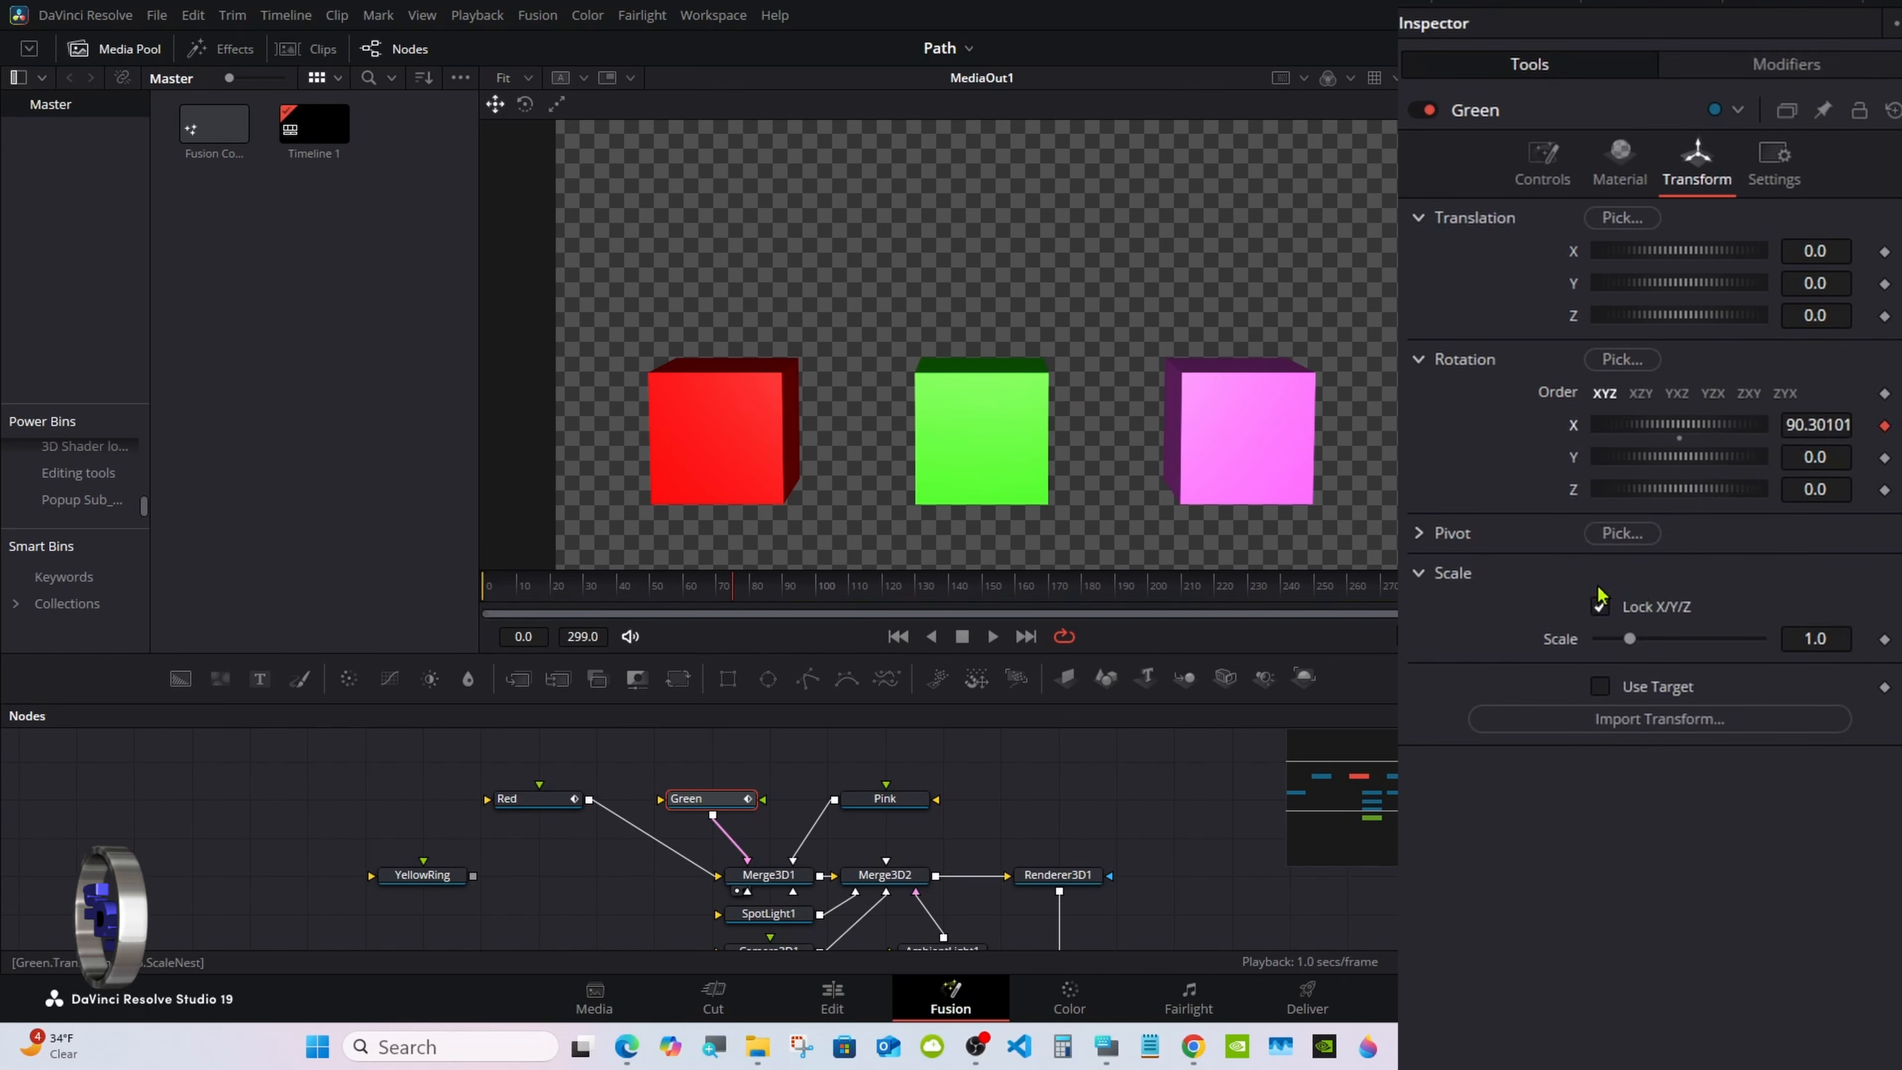
left_click_drag(730, 584, 886, 569)
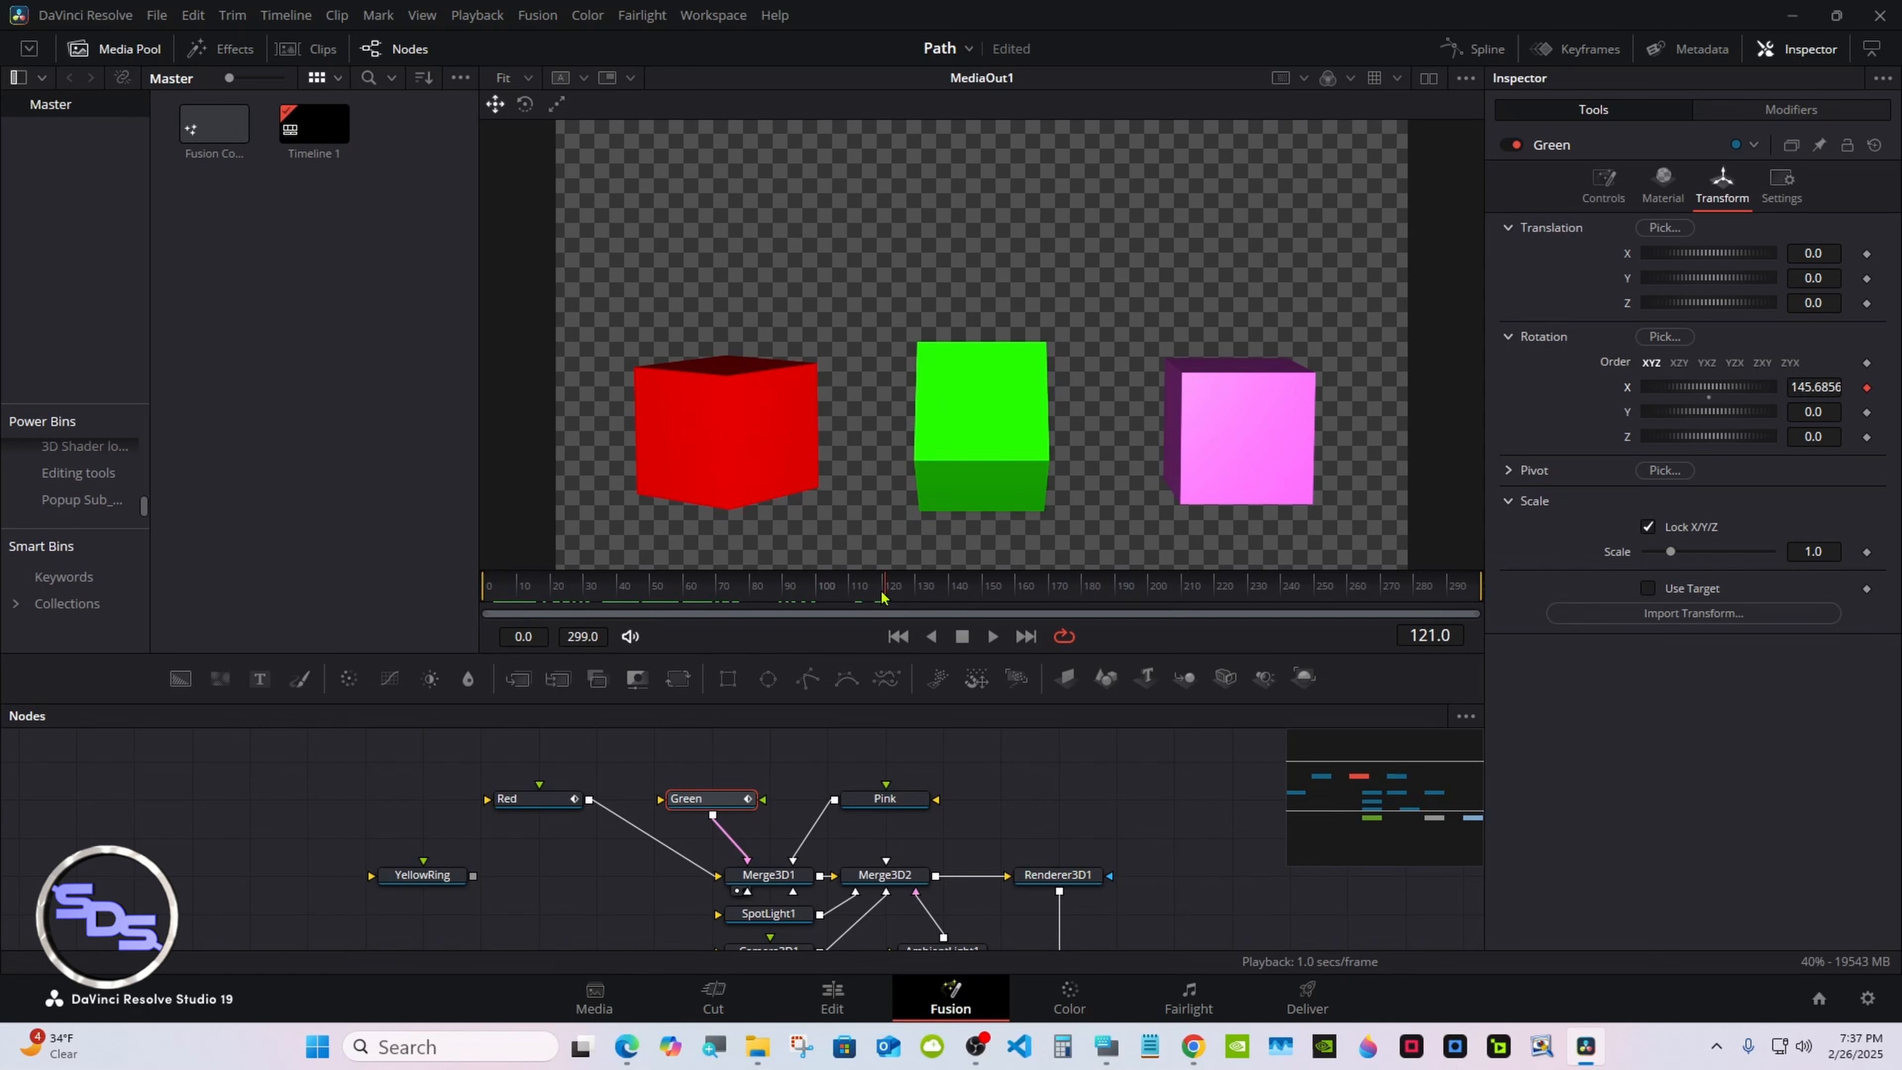
left_click_drag(885, 587, 1126, 587)
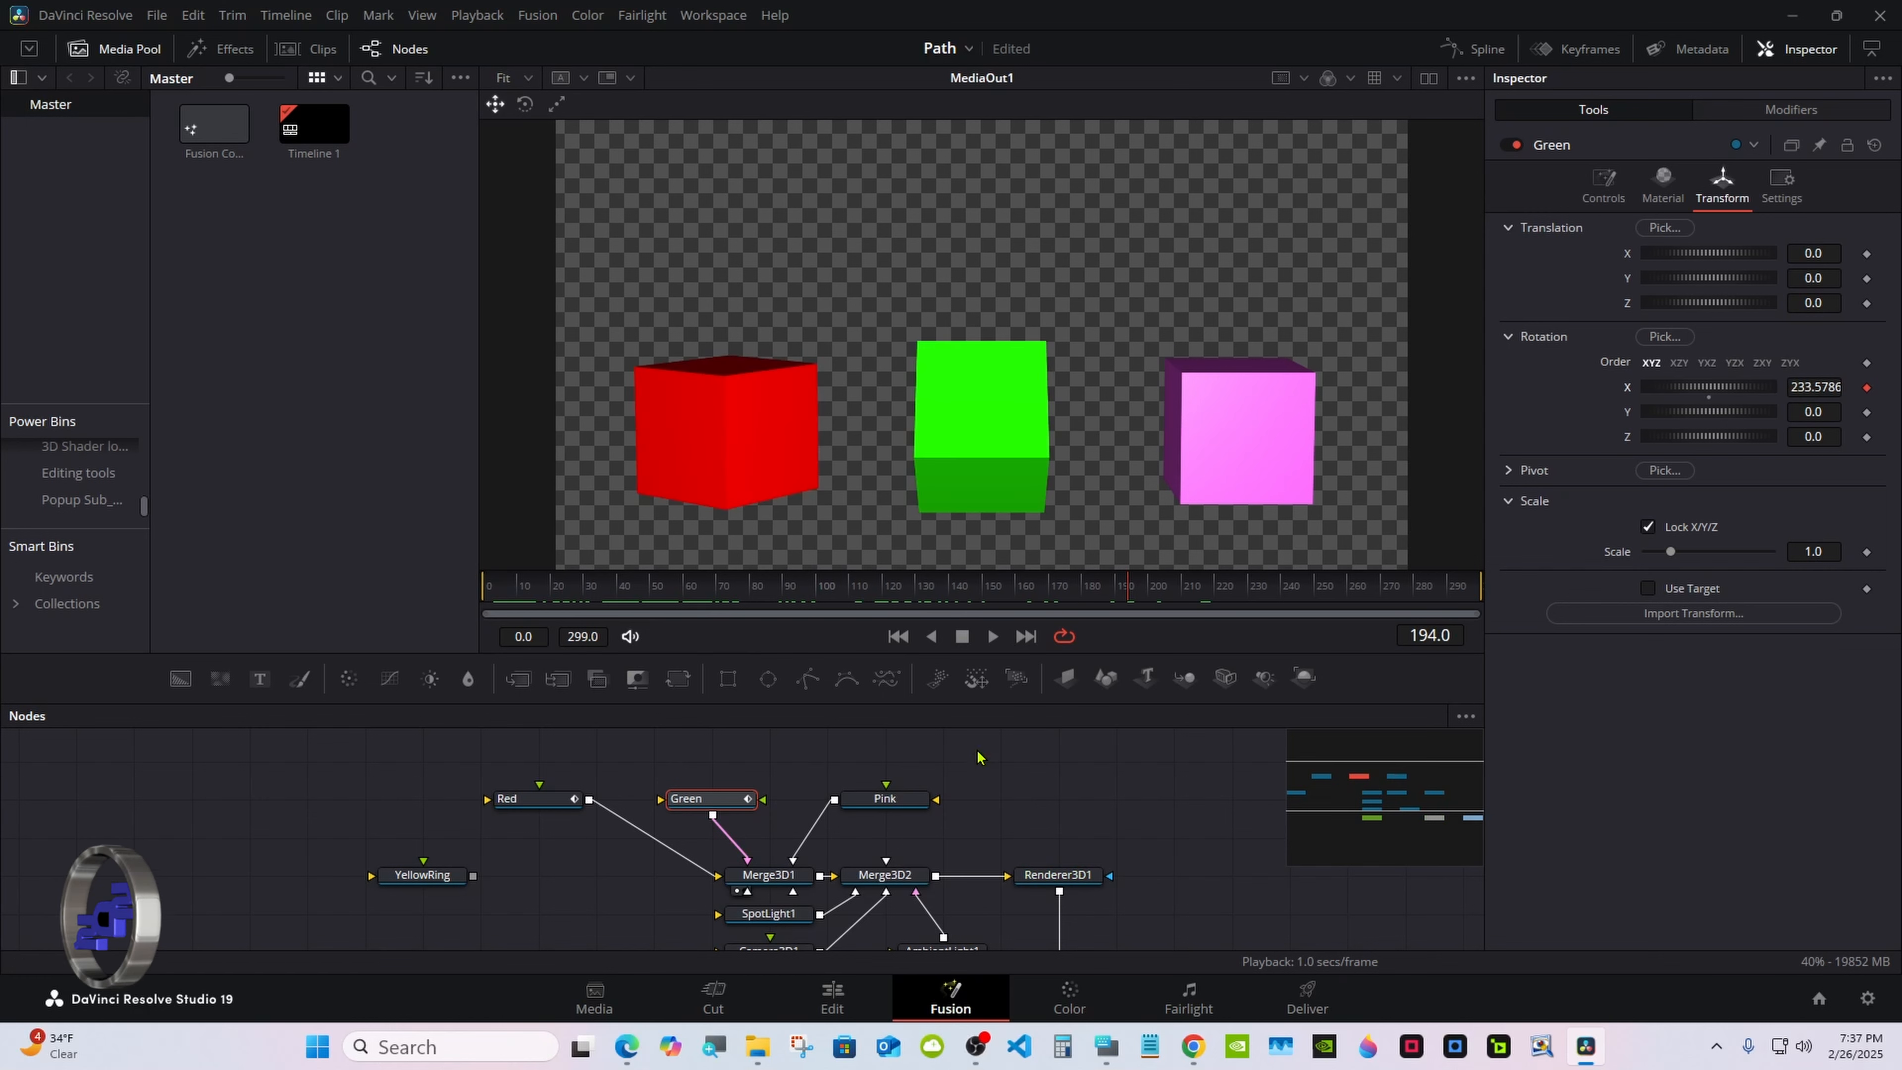
Connect the Pink cube's Z rotation to the value of Red's Y rotation Anim Curves and scrub through the timeline to check it.
left_click(877, 802)
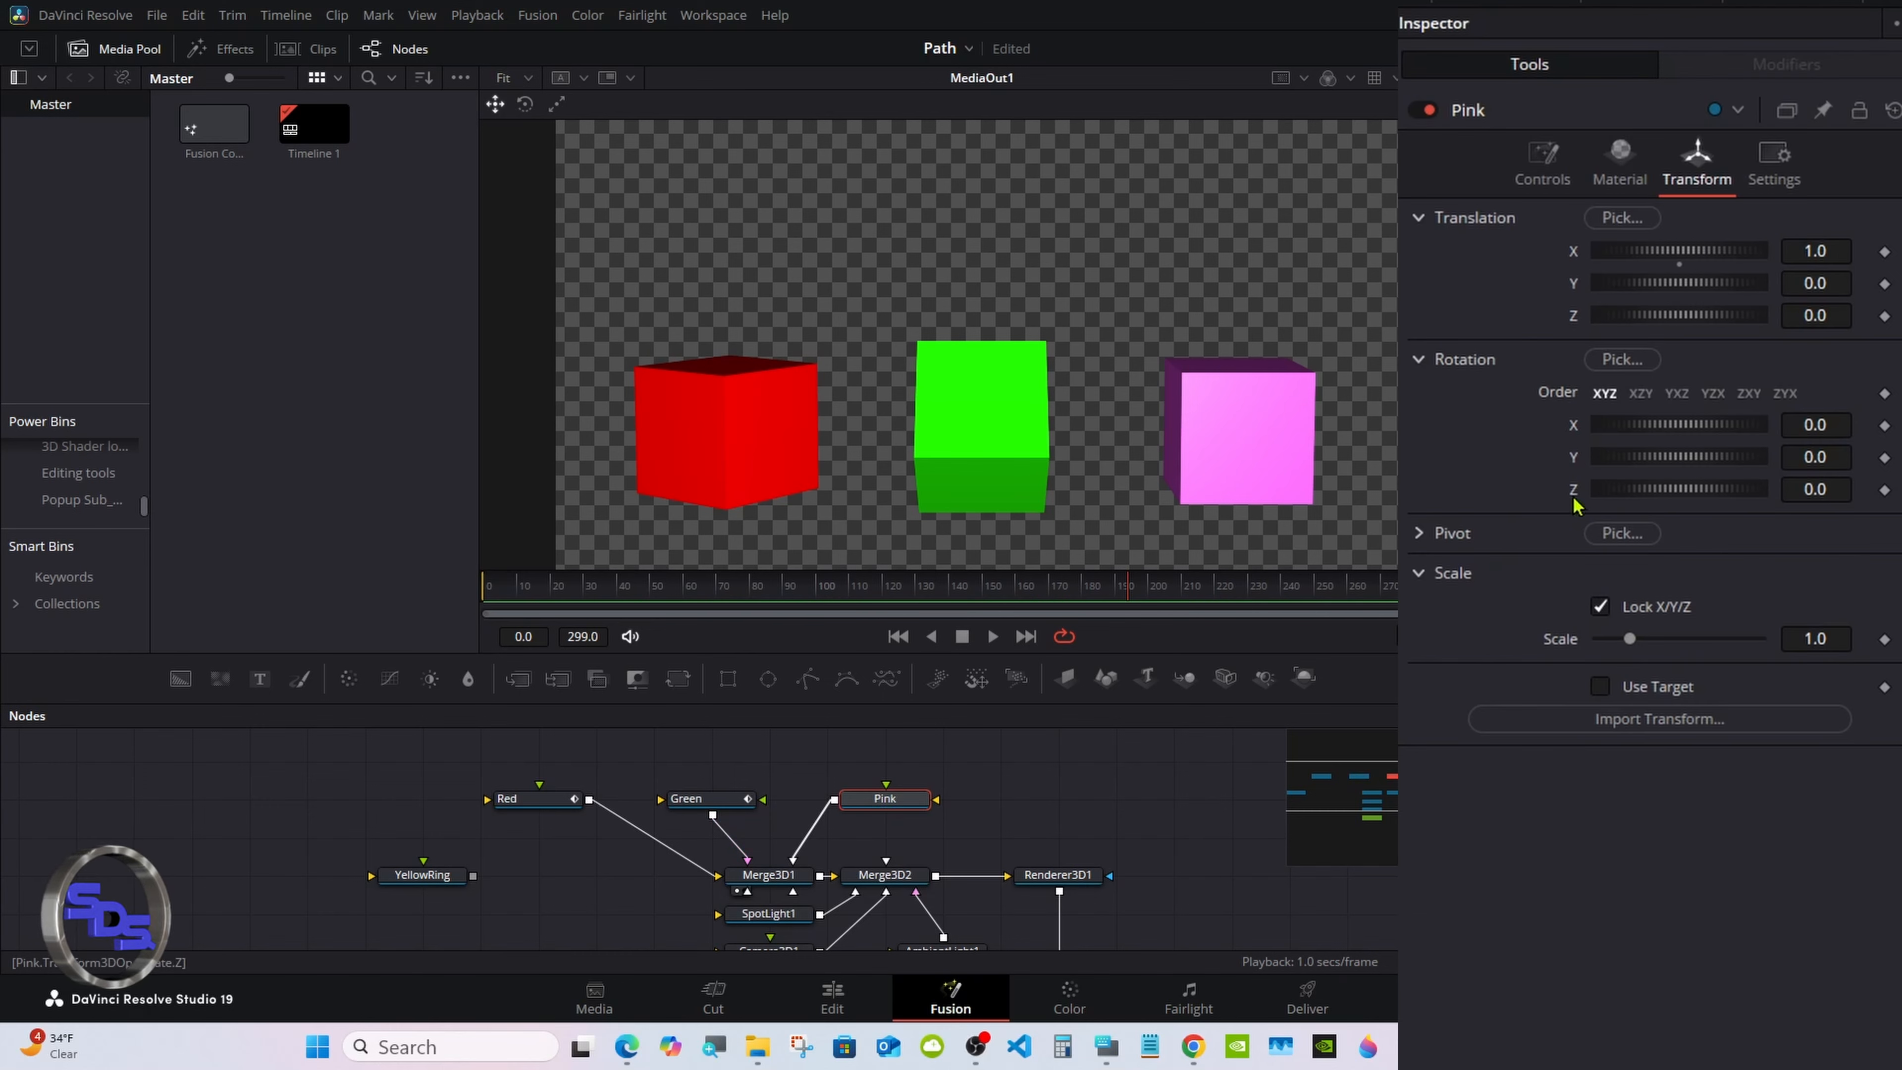
right_click(1575, 491)
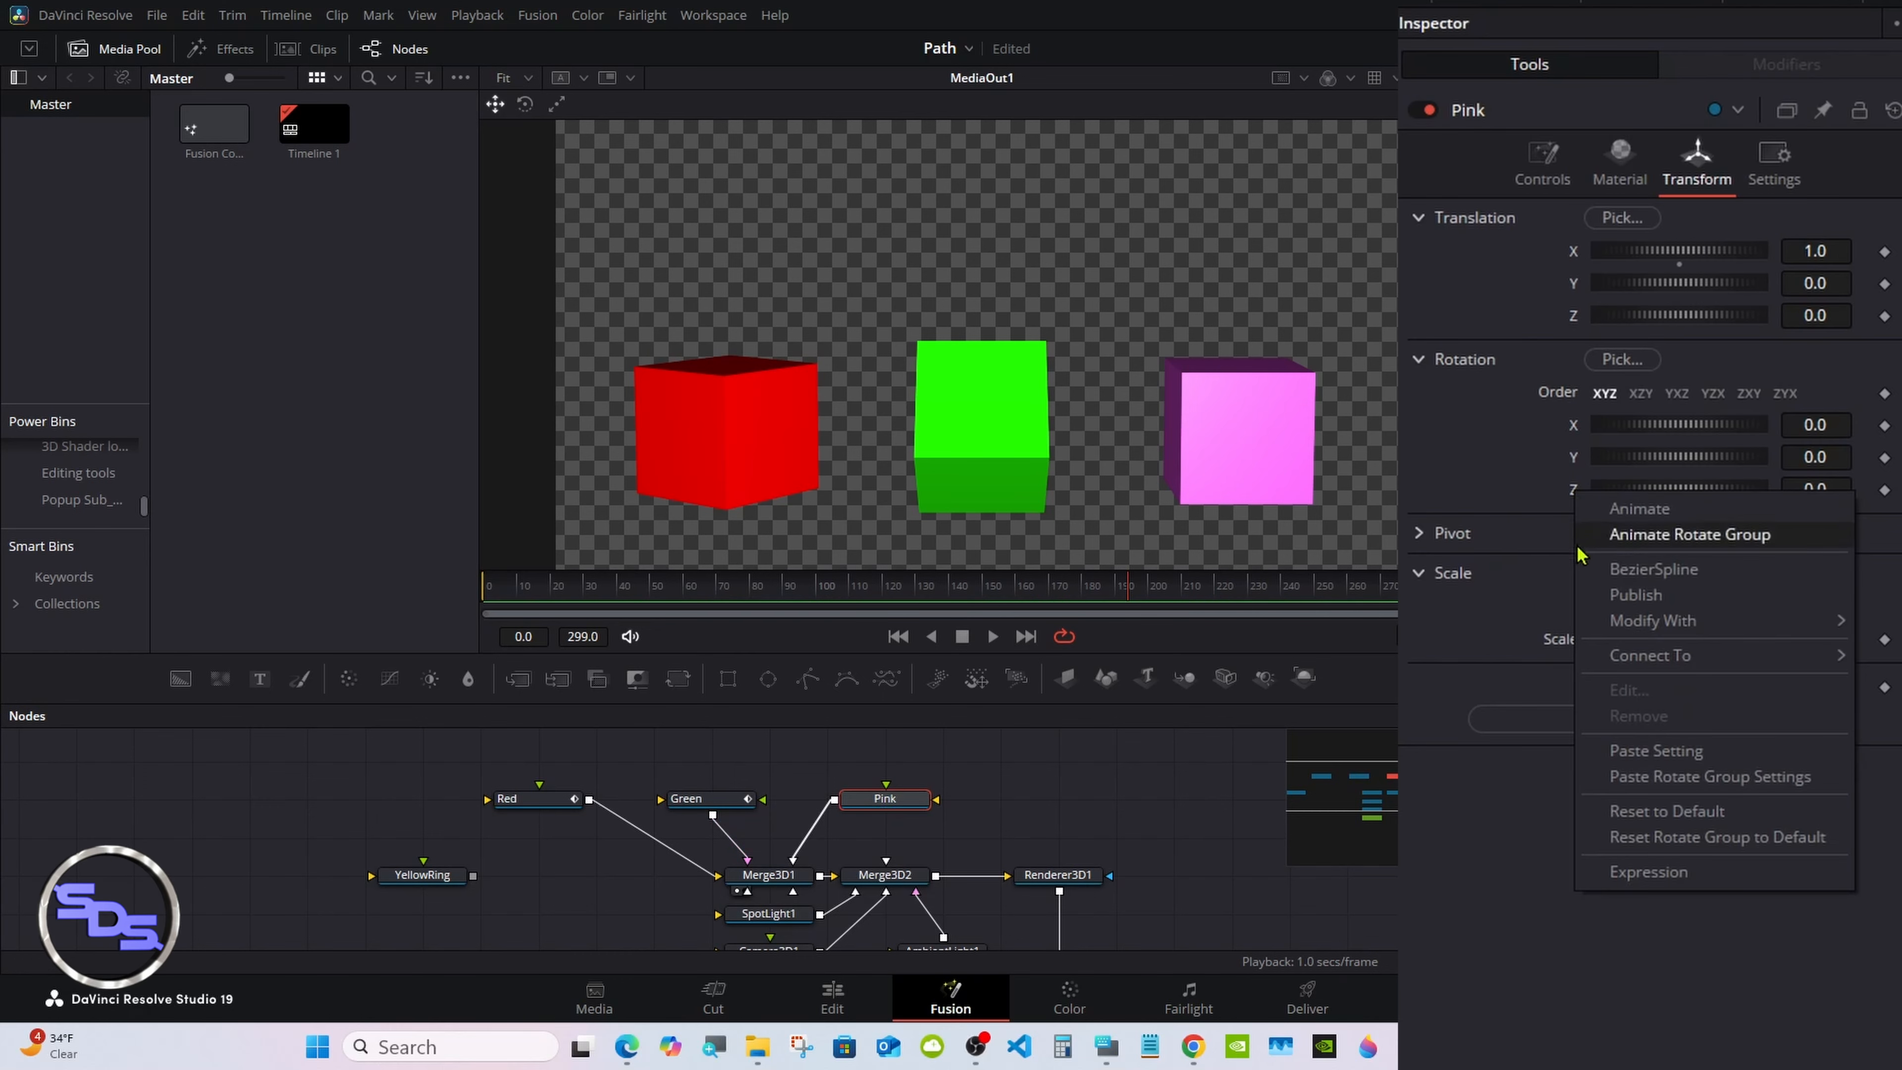
mouse_move(1609, 659)
mouse_move(1520, 658)
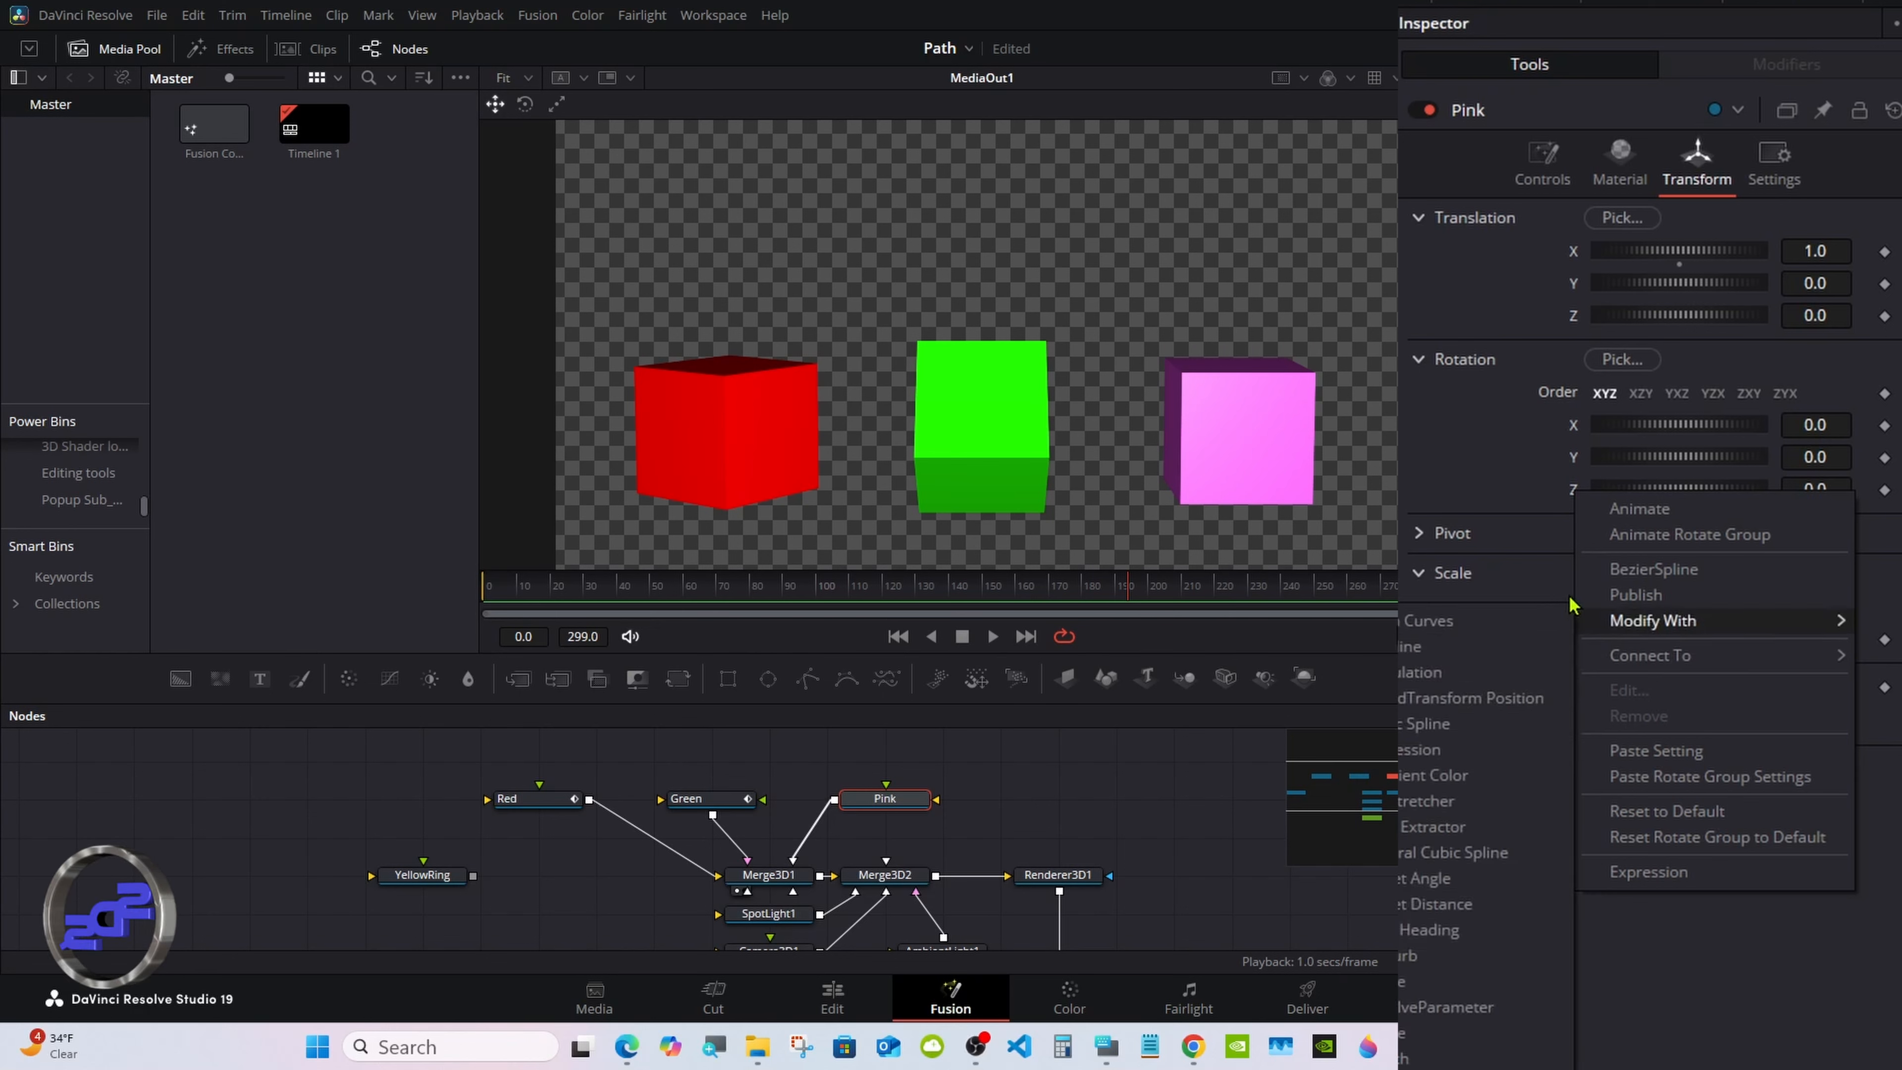
mouse_move(1690, 656)
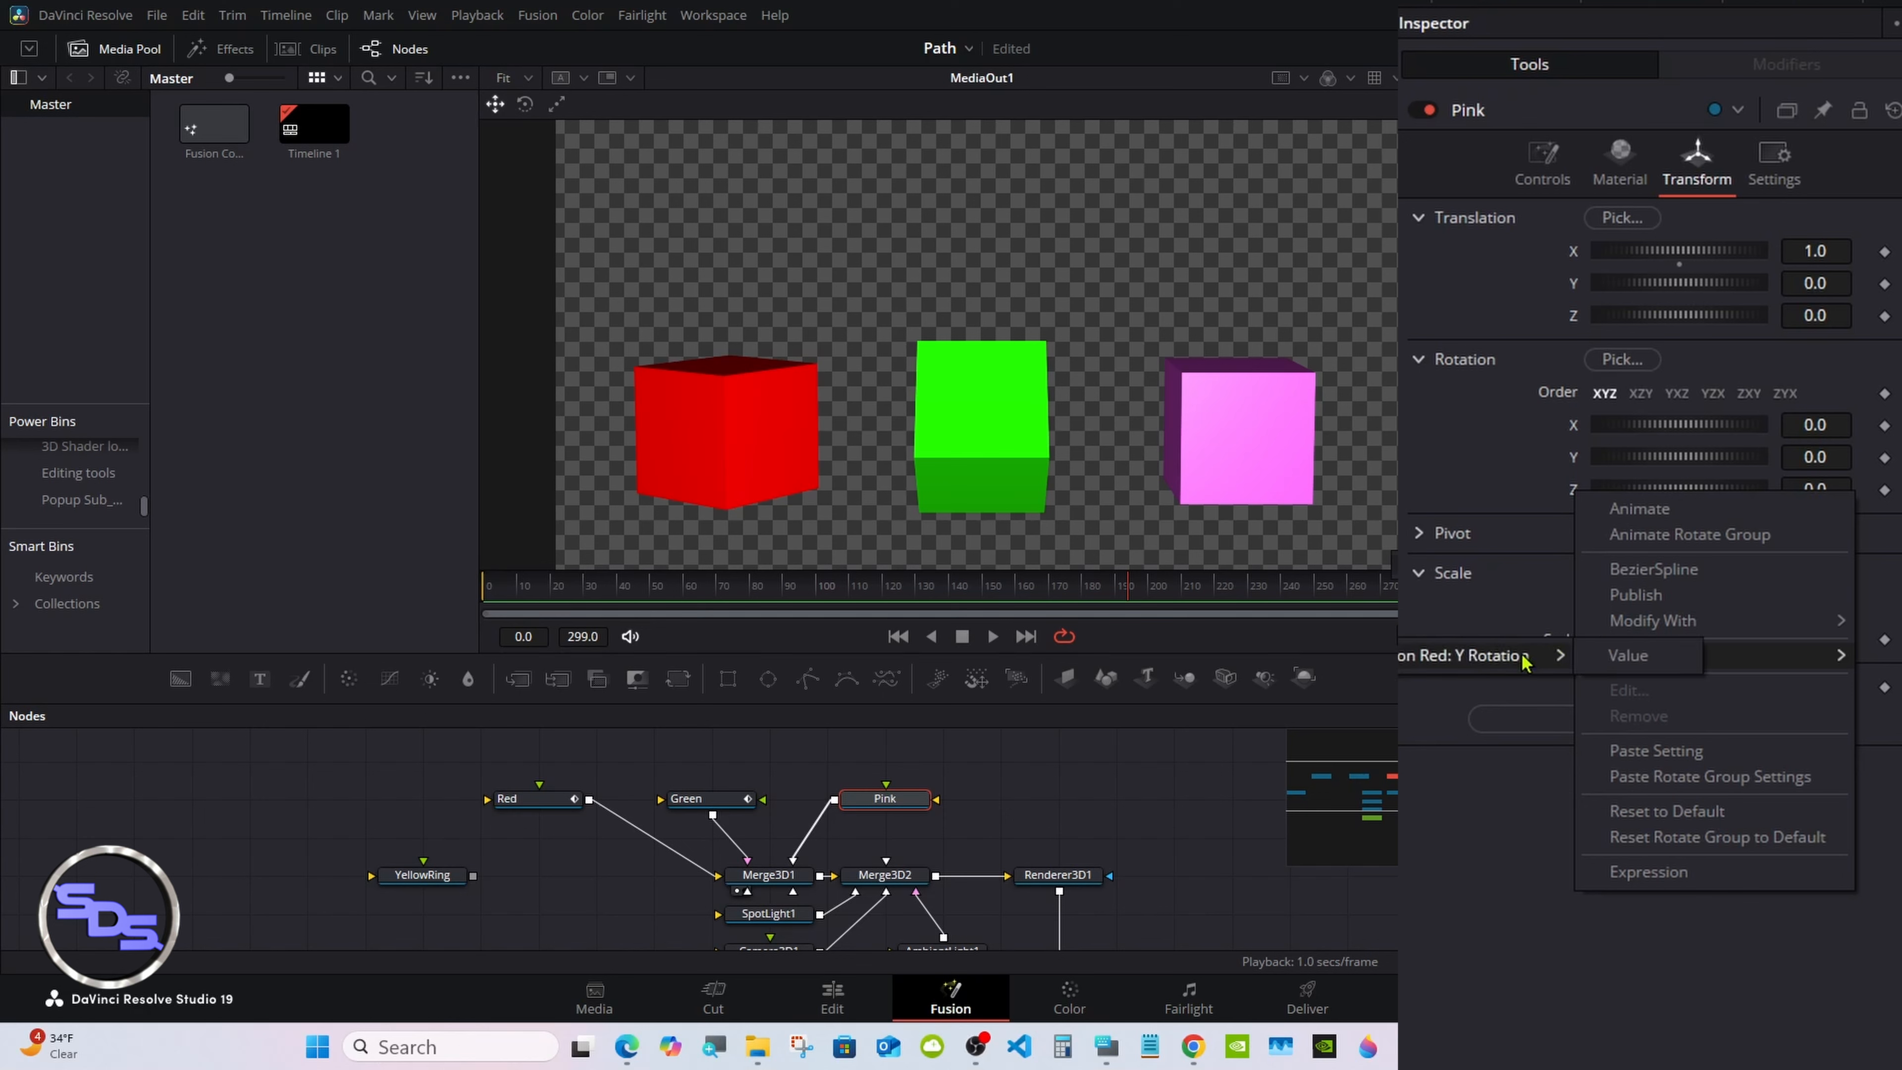
left_click(1637, 662)
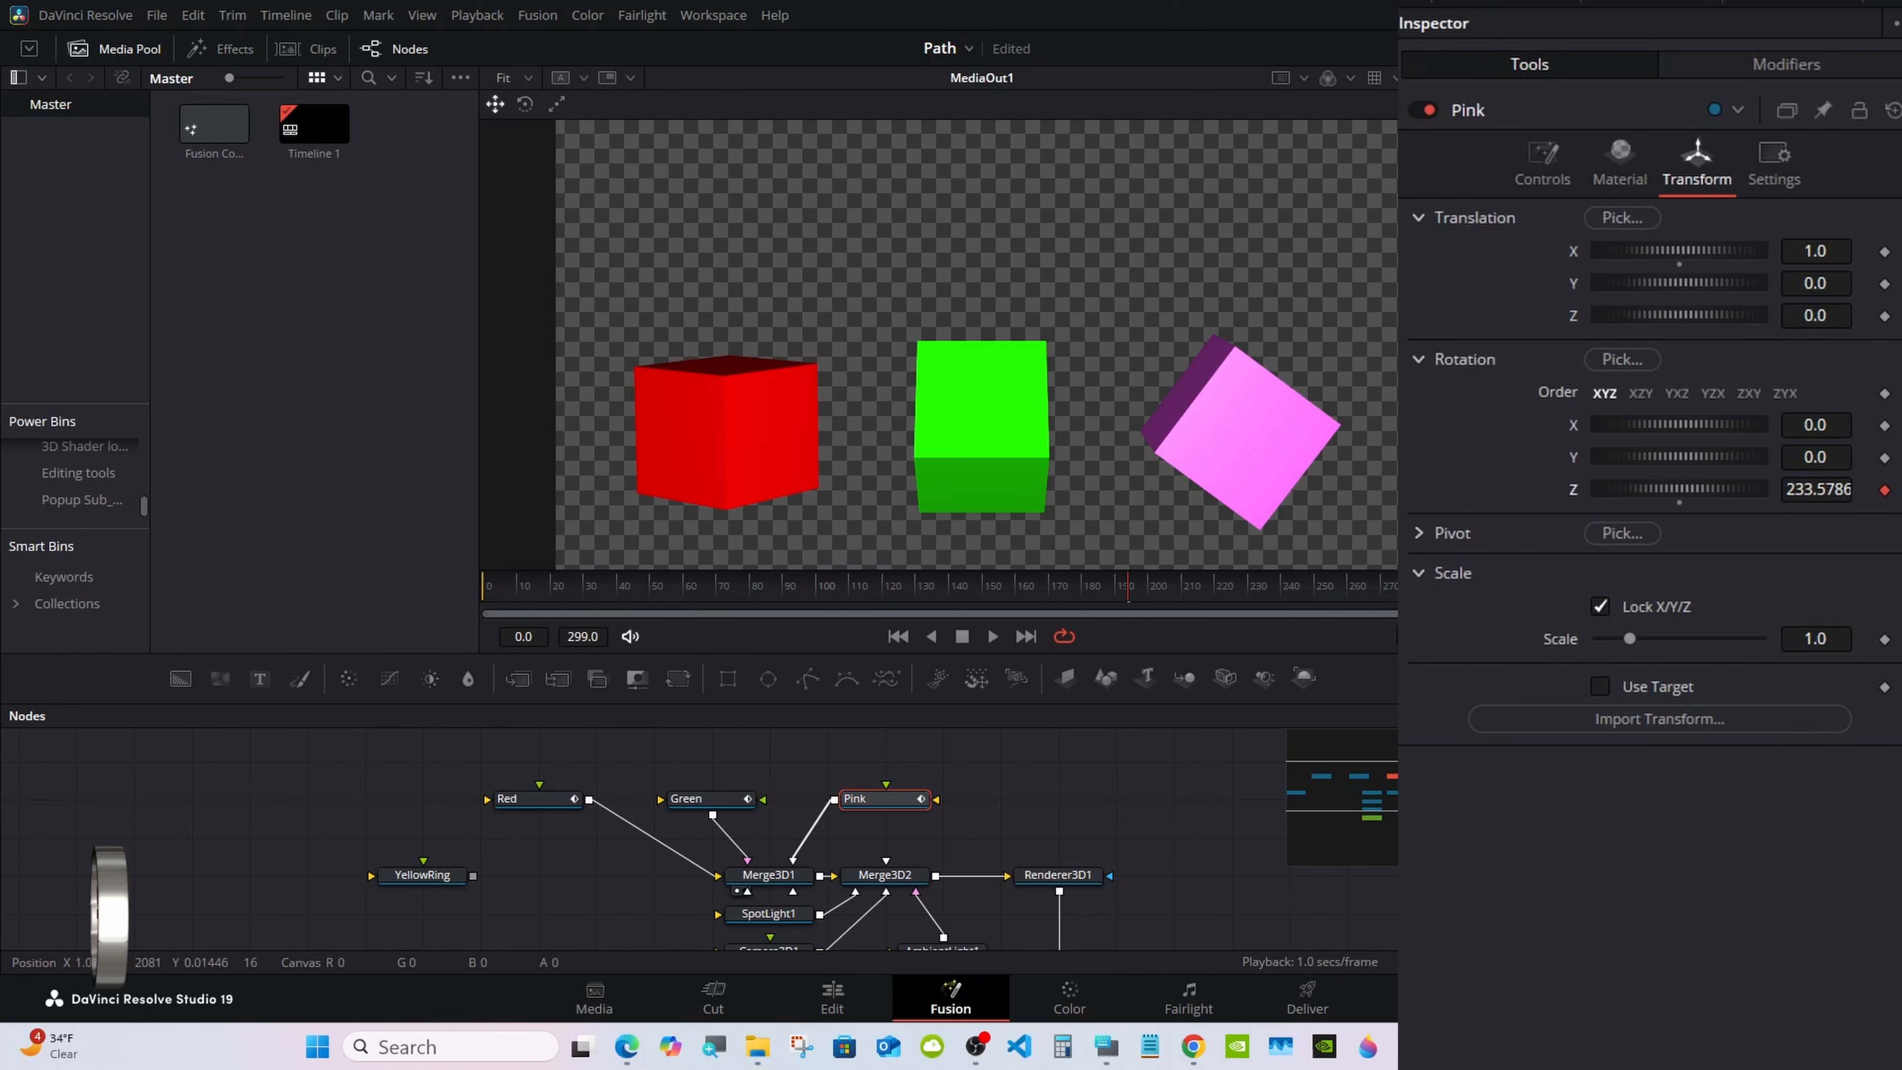
left_click(815, 590)
mouse_move(815, 589)
left_mouse_down()
mouse_move(483, 590)
mouse_move(846, 595)
left_mouse_up()
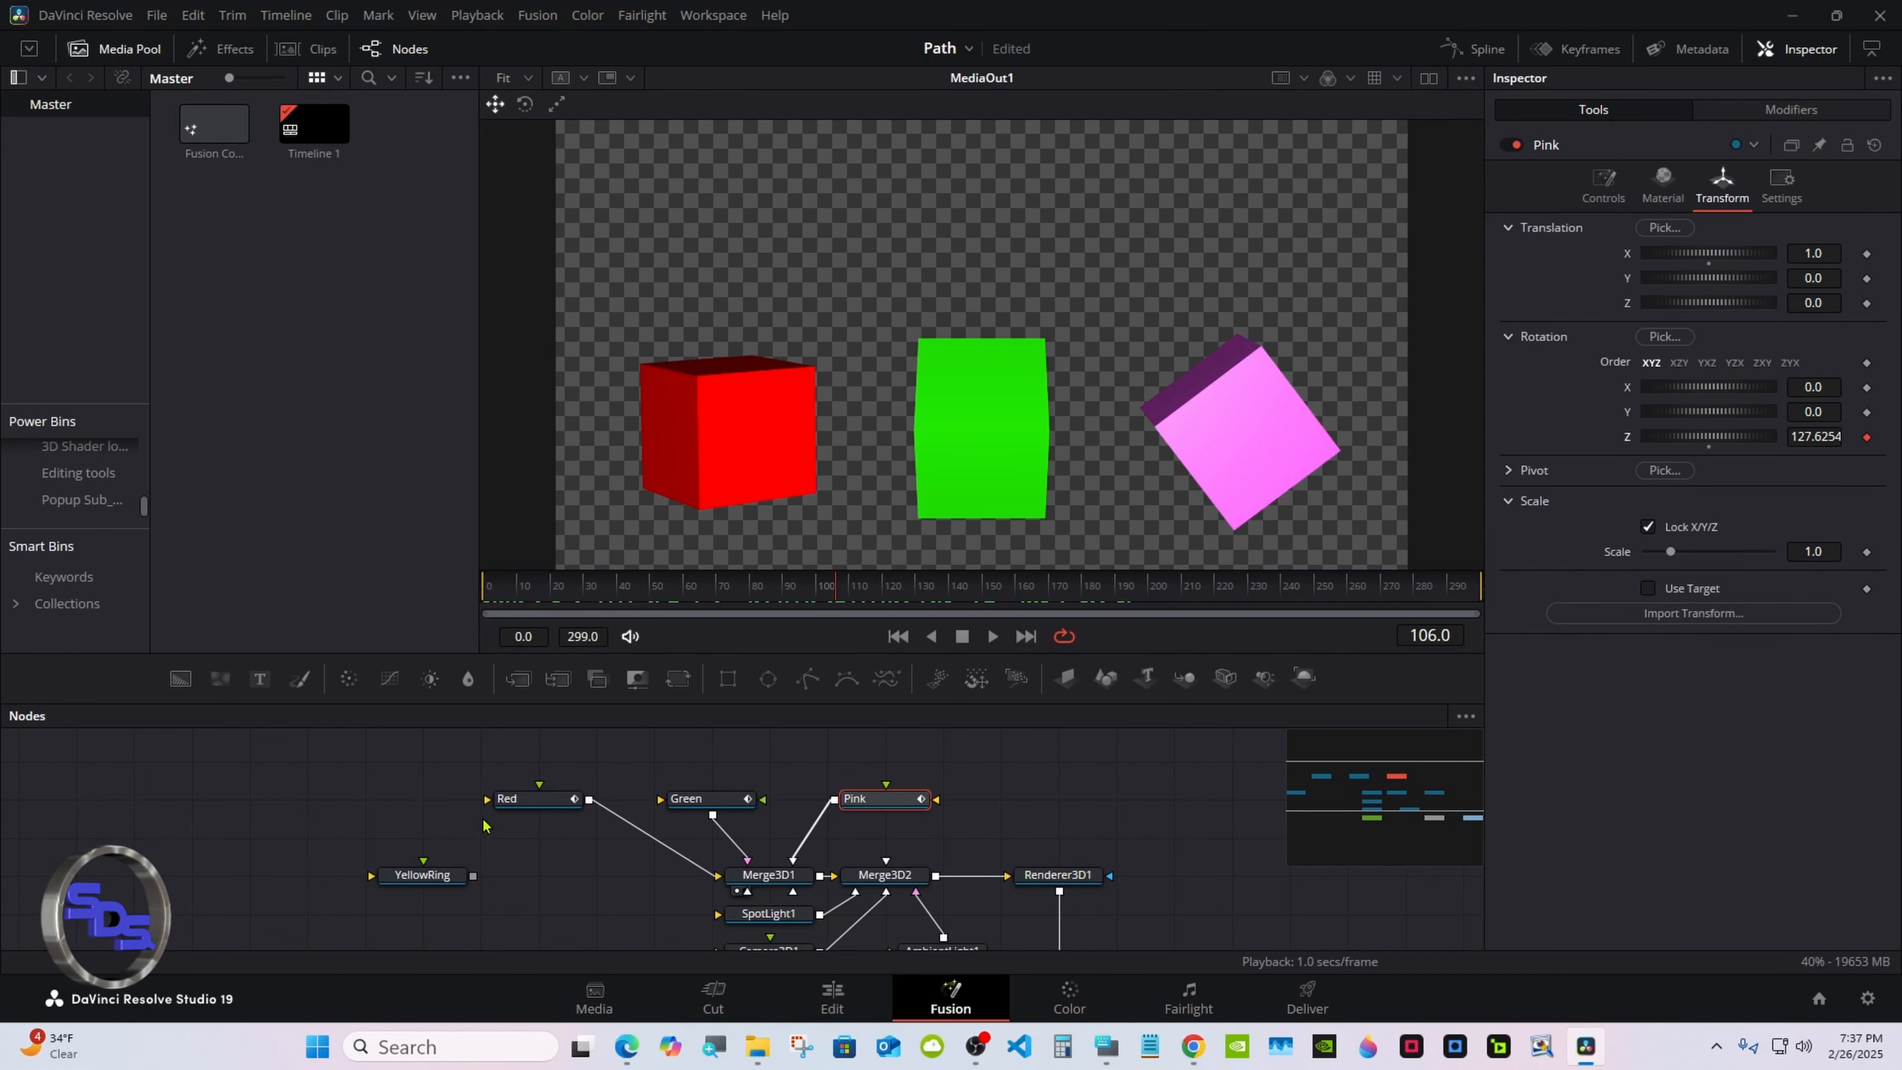
Feed YellowRing into Merge3D1, connect its X rotation to the value of Red's Y rotation Anim Curves, and preview the motion.
left_click_drag(472, 875, 756, 884)
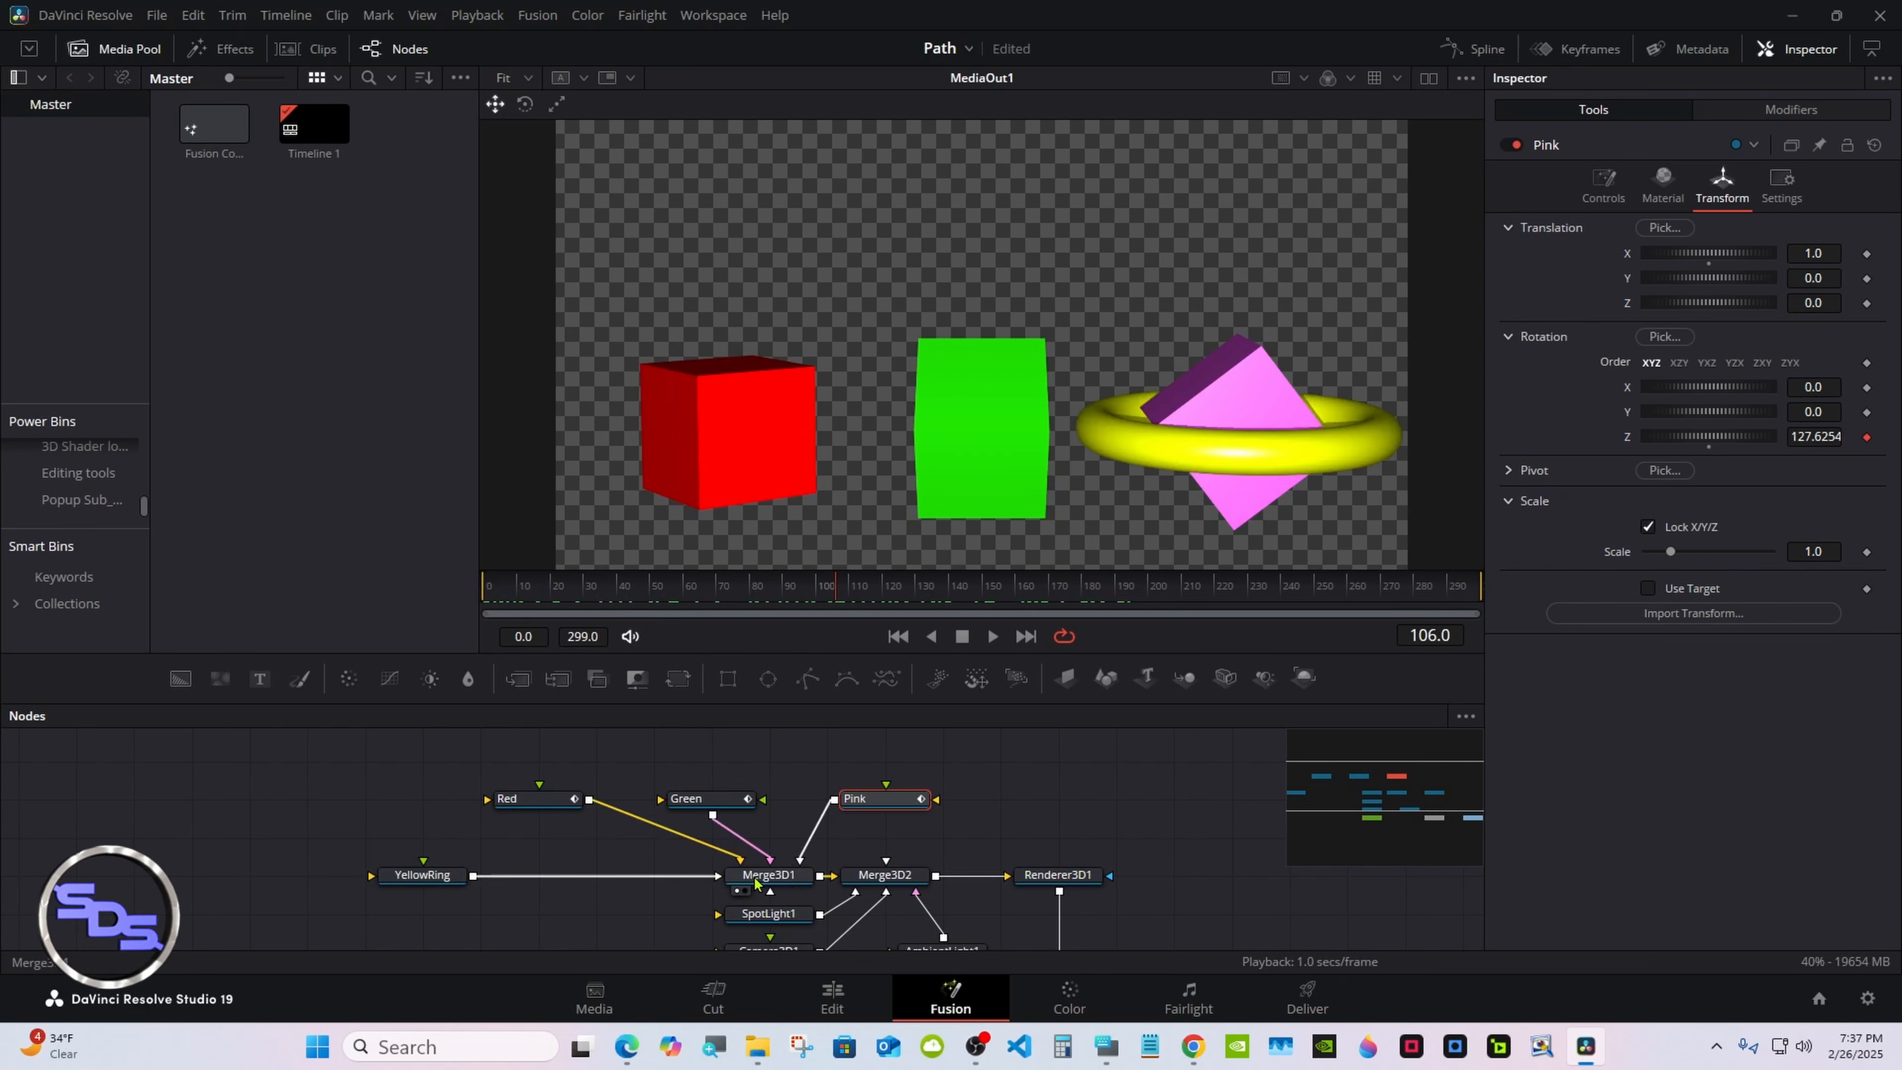
left_click(426, 878)
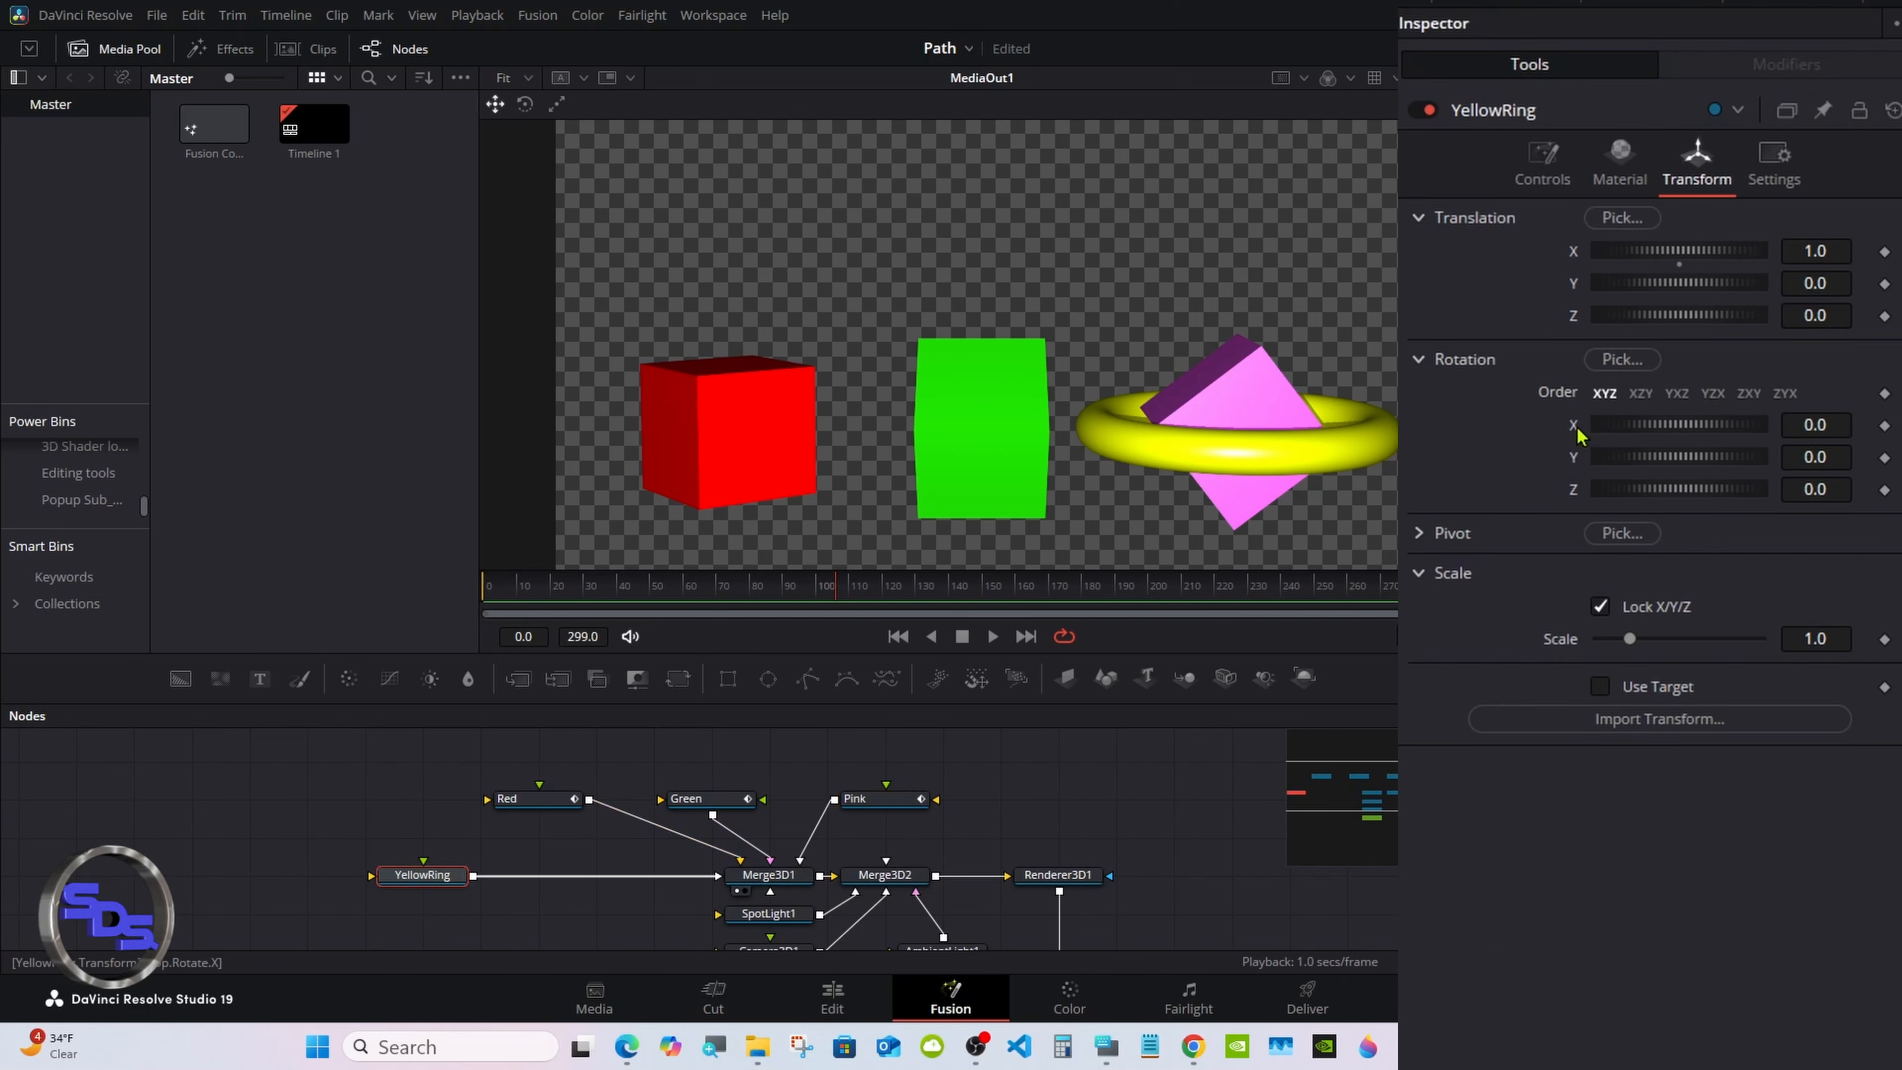
right_click(1576, 431)
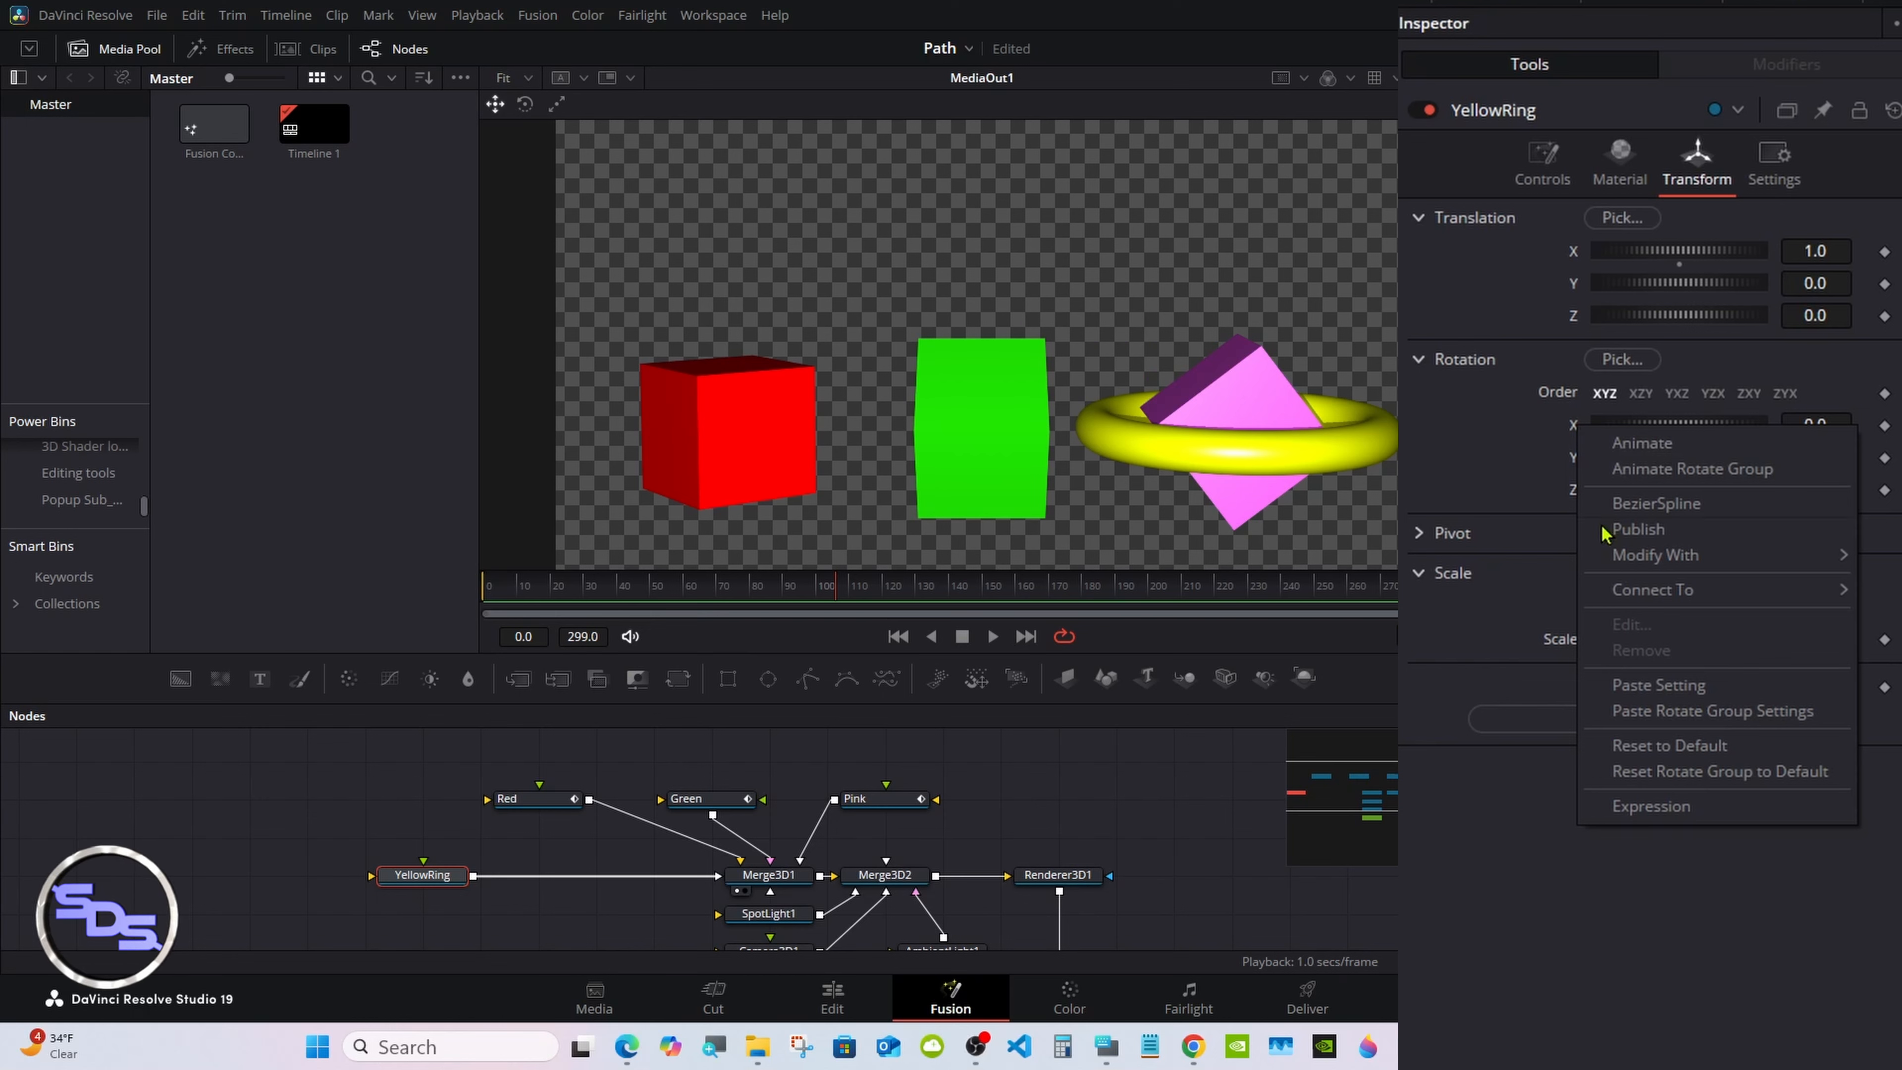
mouse_move(1656, 593)
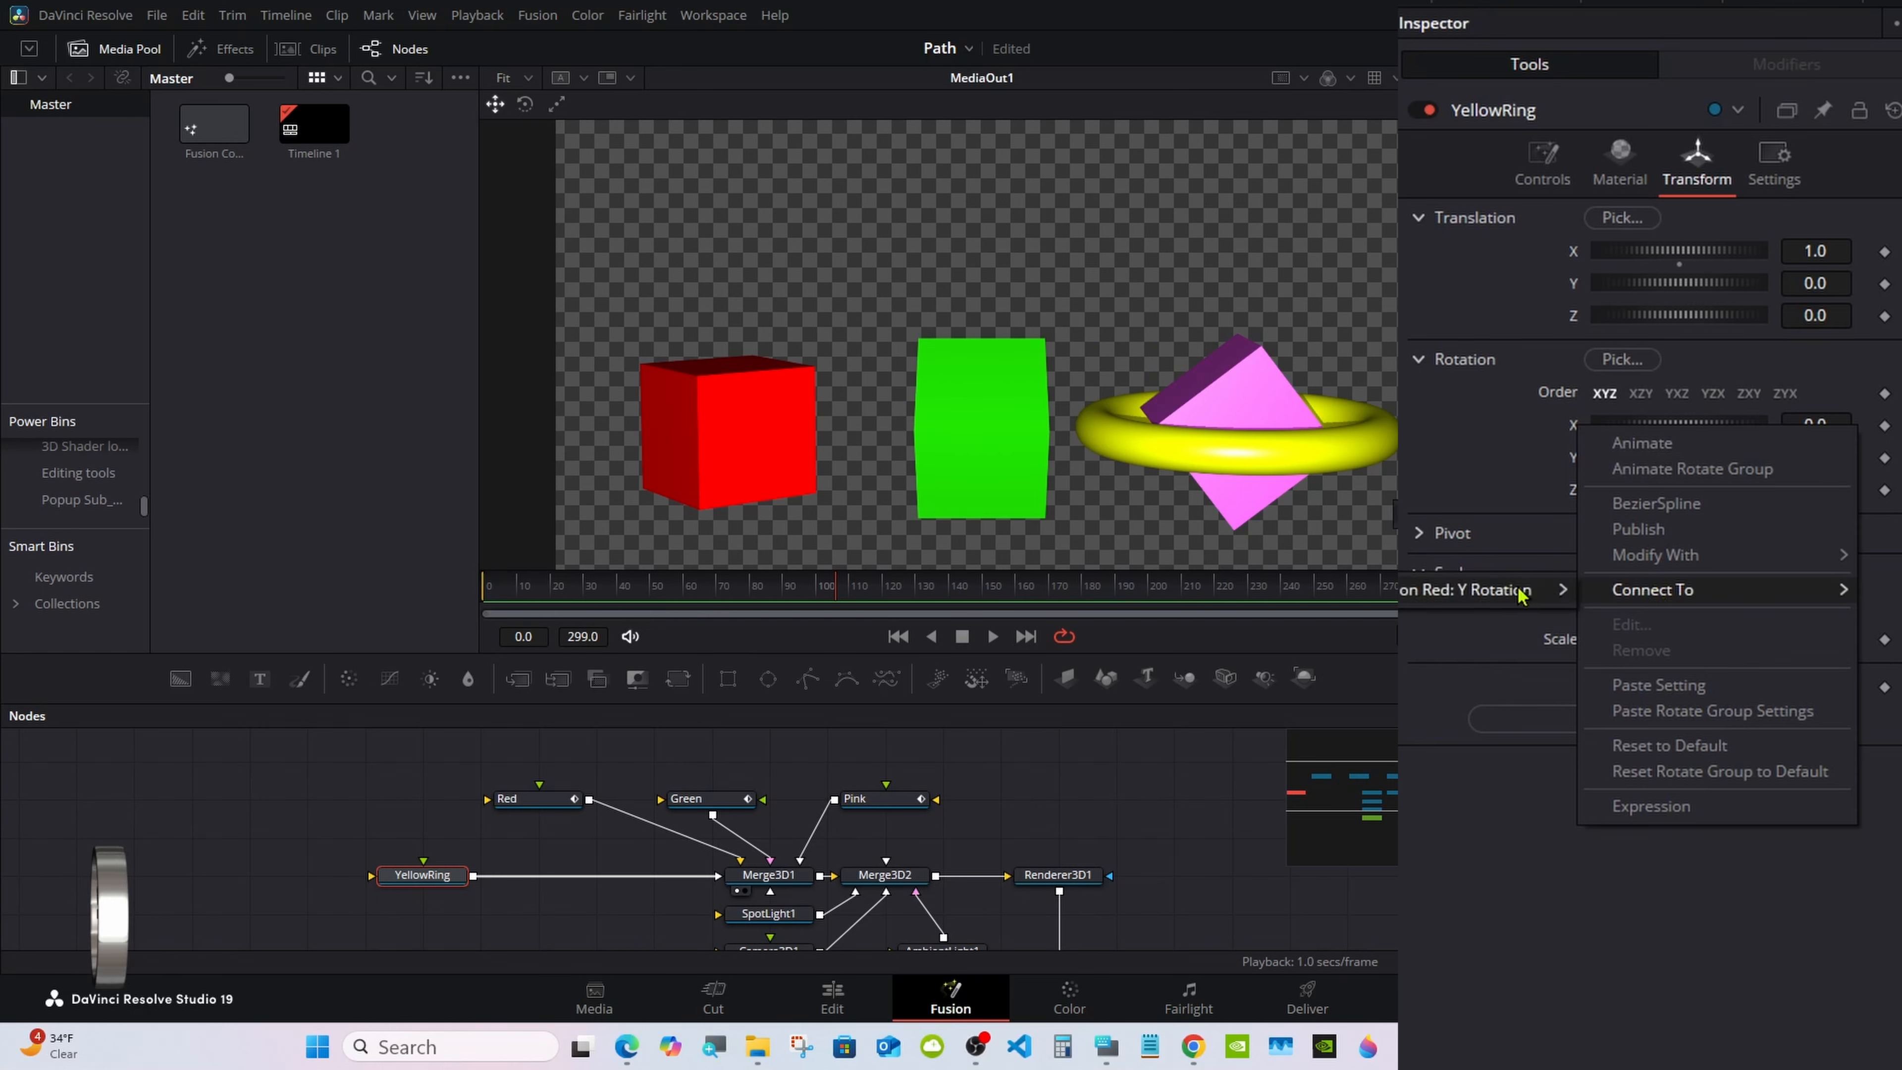
mouse_move(1520, 596)
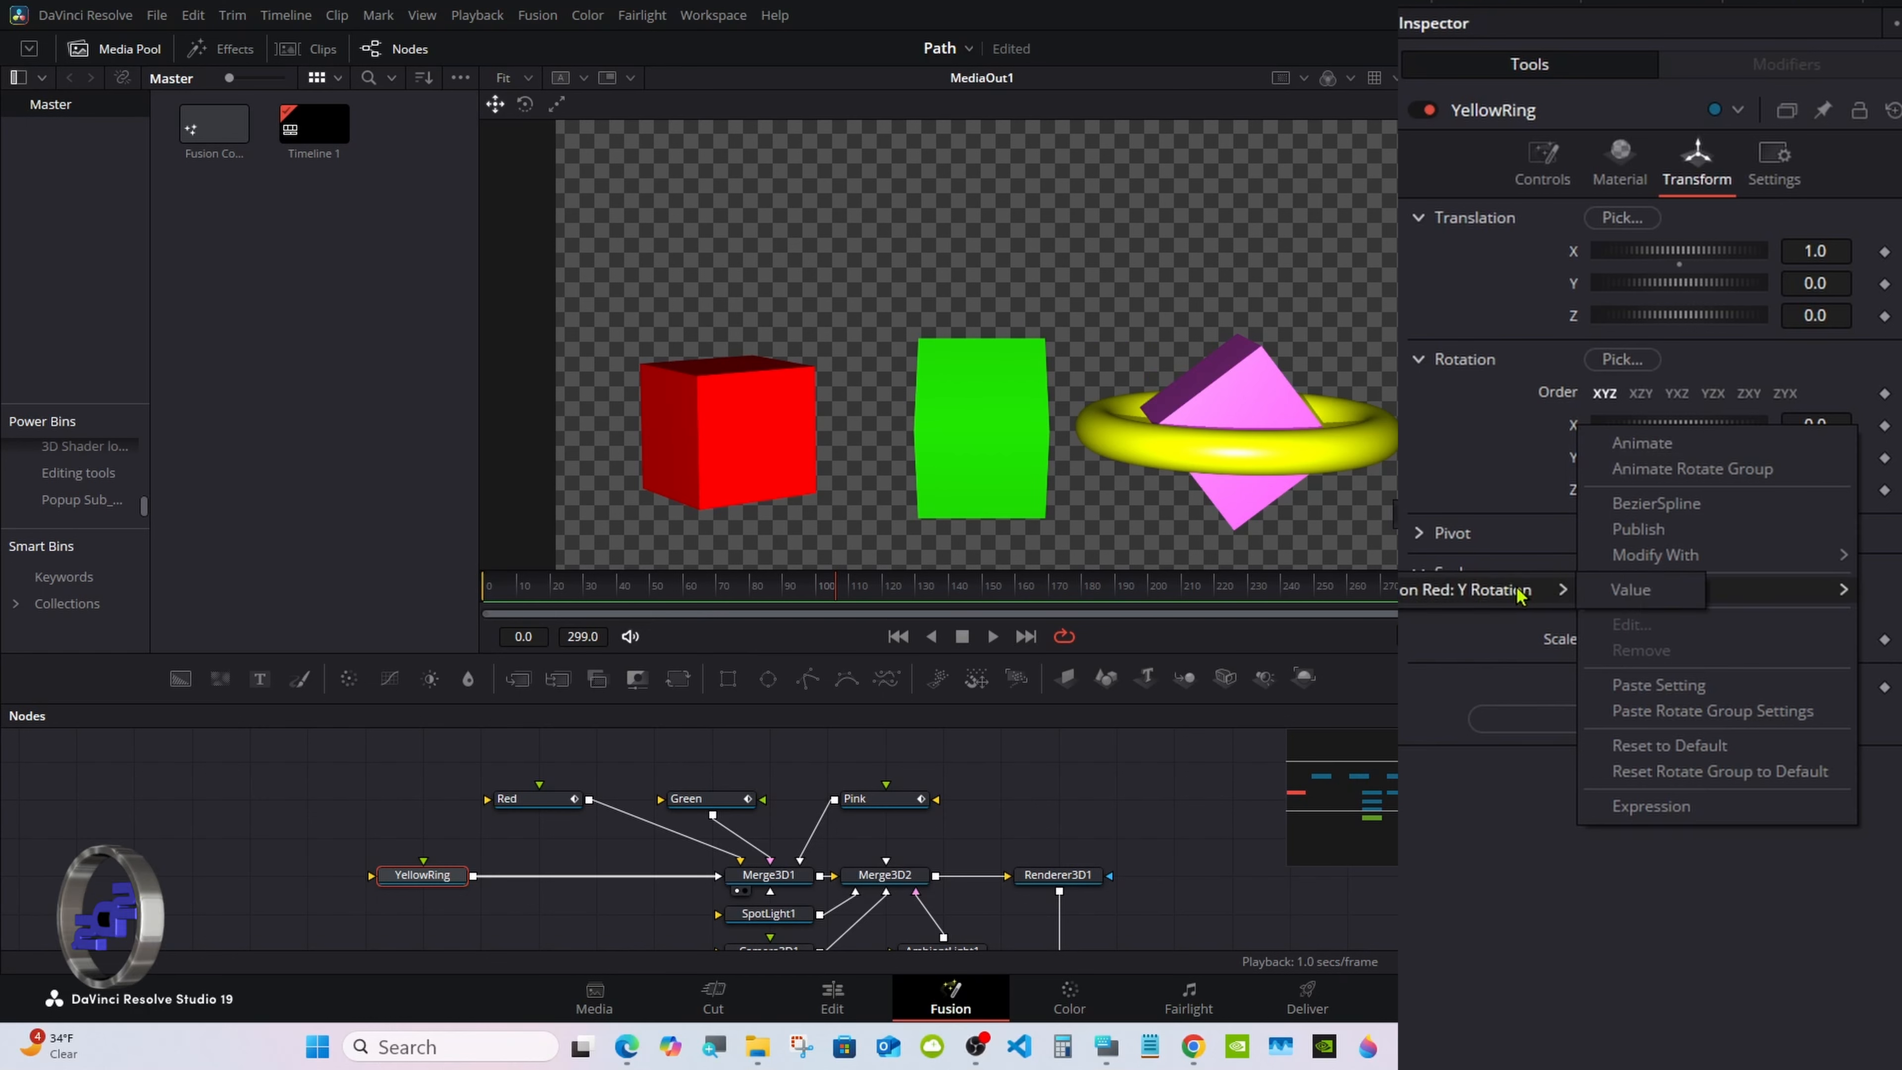
left_click(1666, 597)
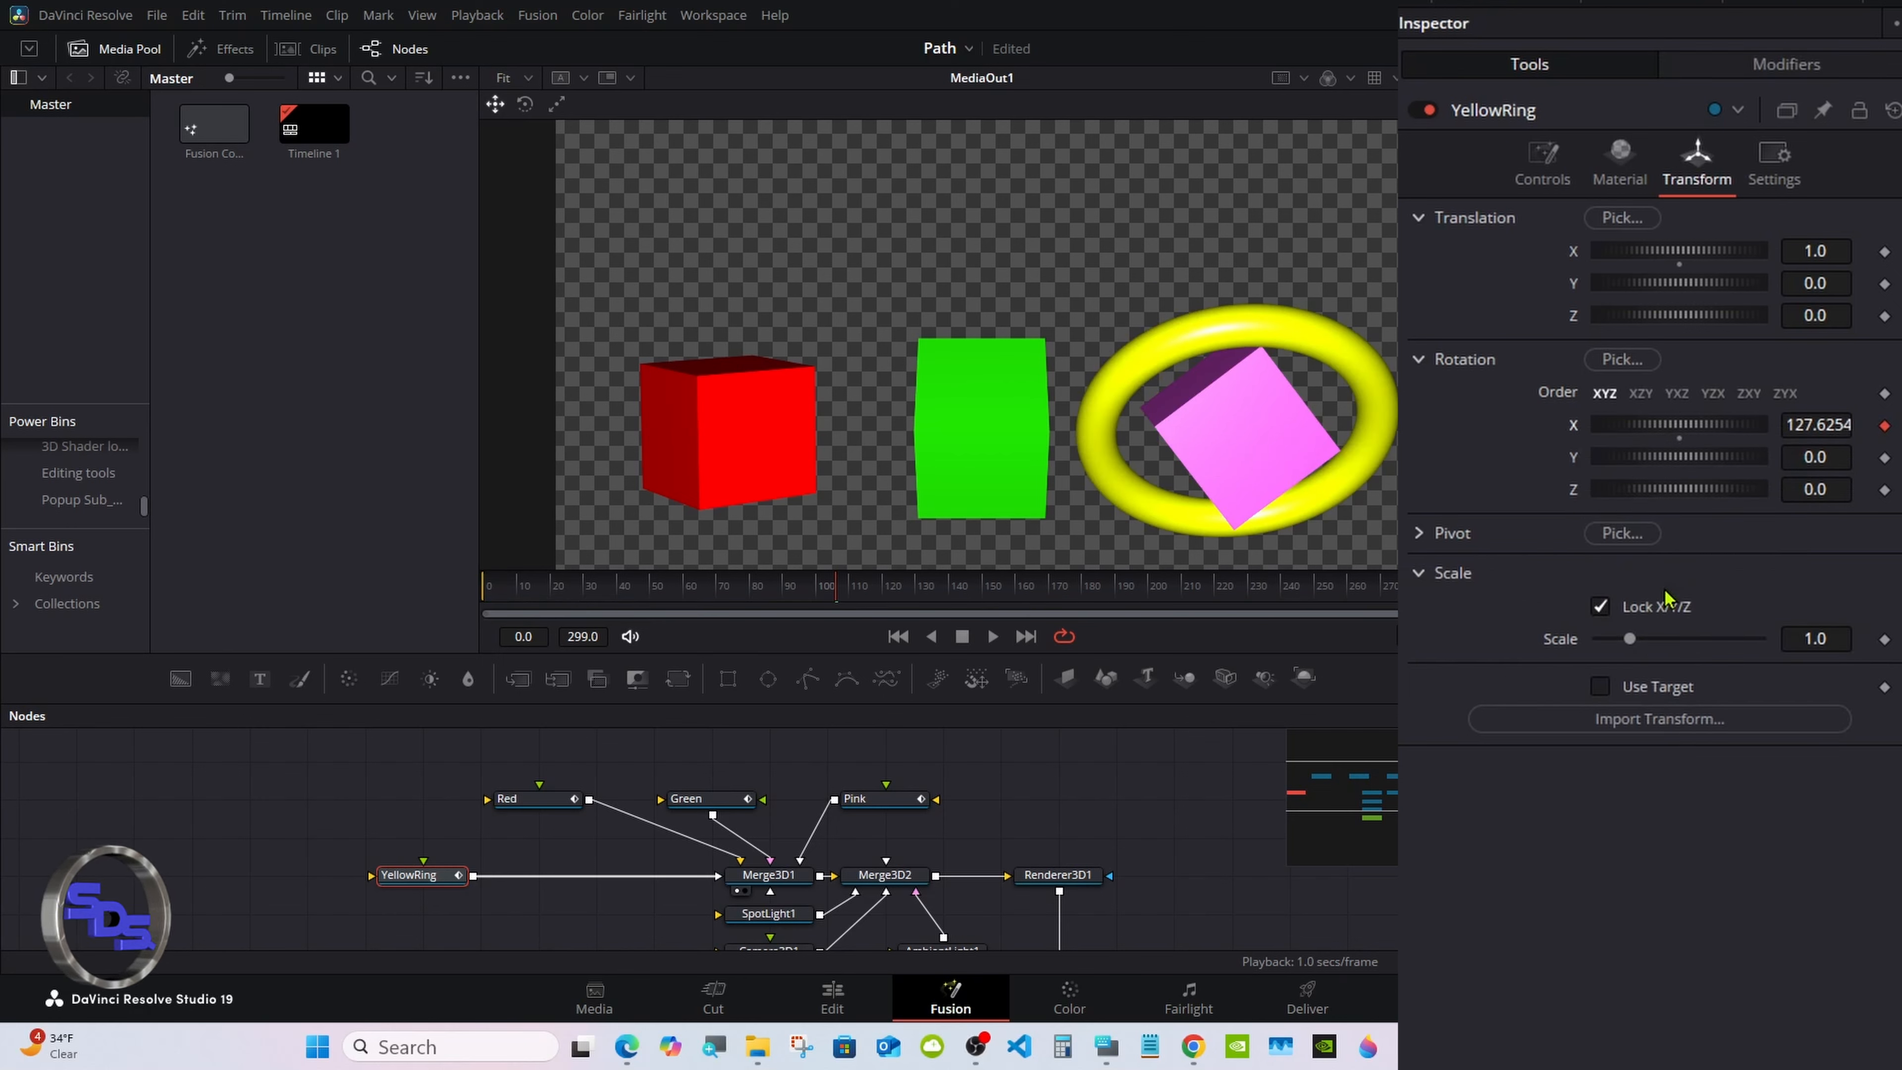
left_click_drag(836, 589, 1415, 596)
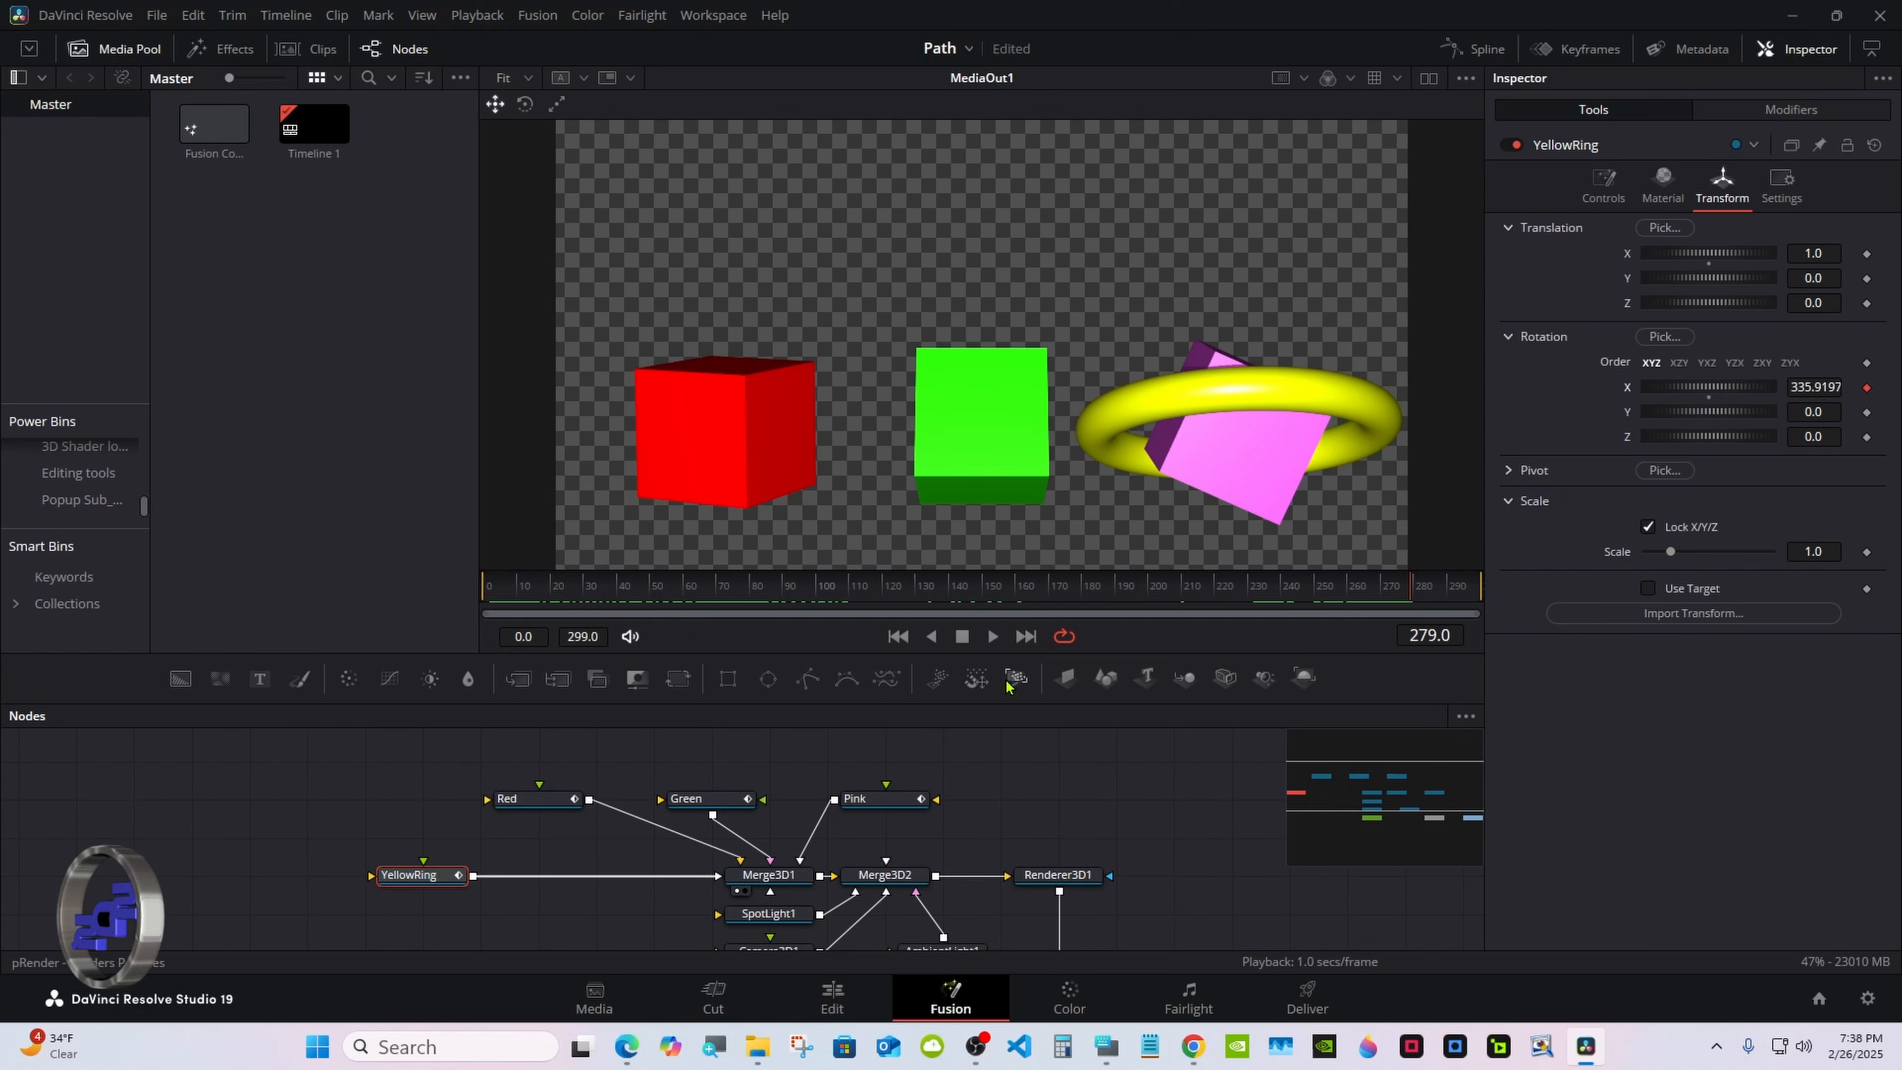
Connect Merge3D1's Y rotation to the value of Red's Y rotation Anim Curves and scrub through the timeline to check it.
left_click_drag(993, 706, 971, 656)
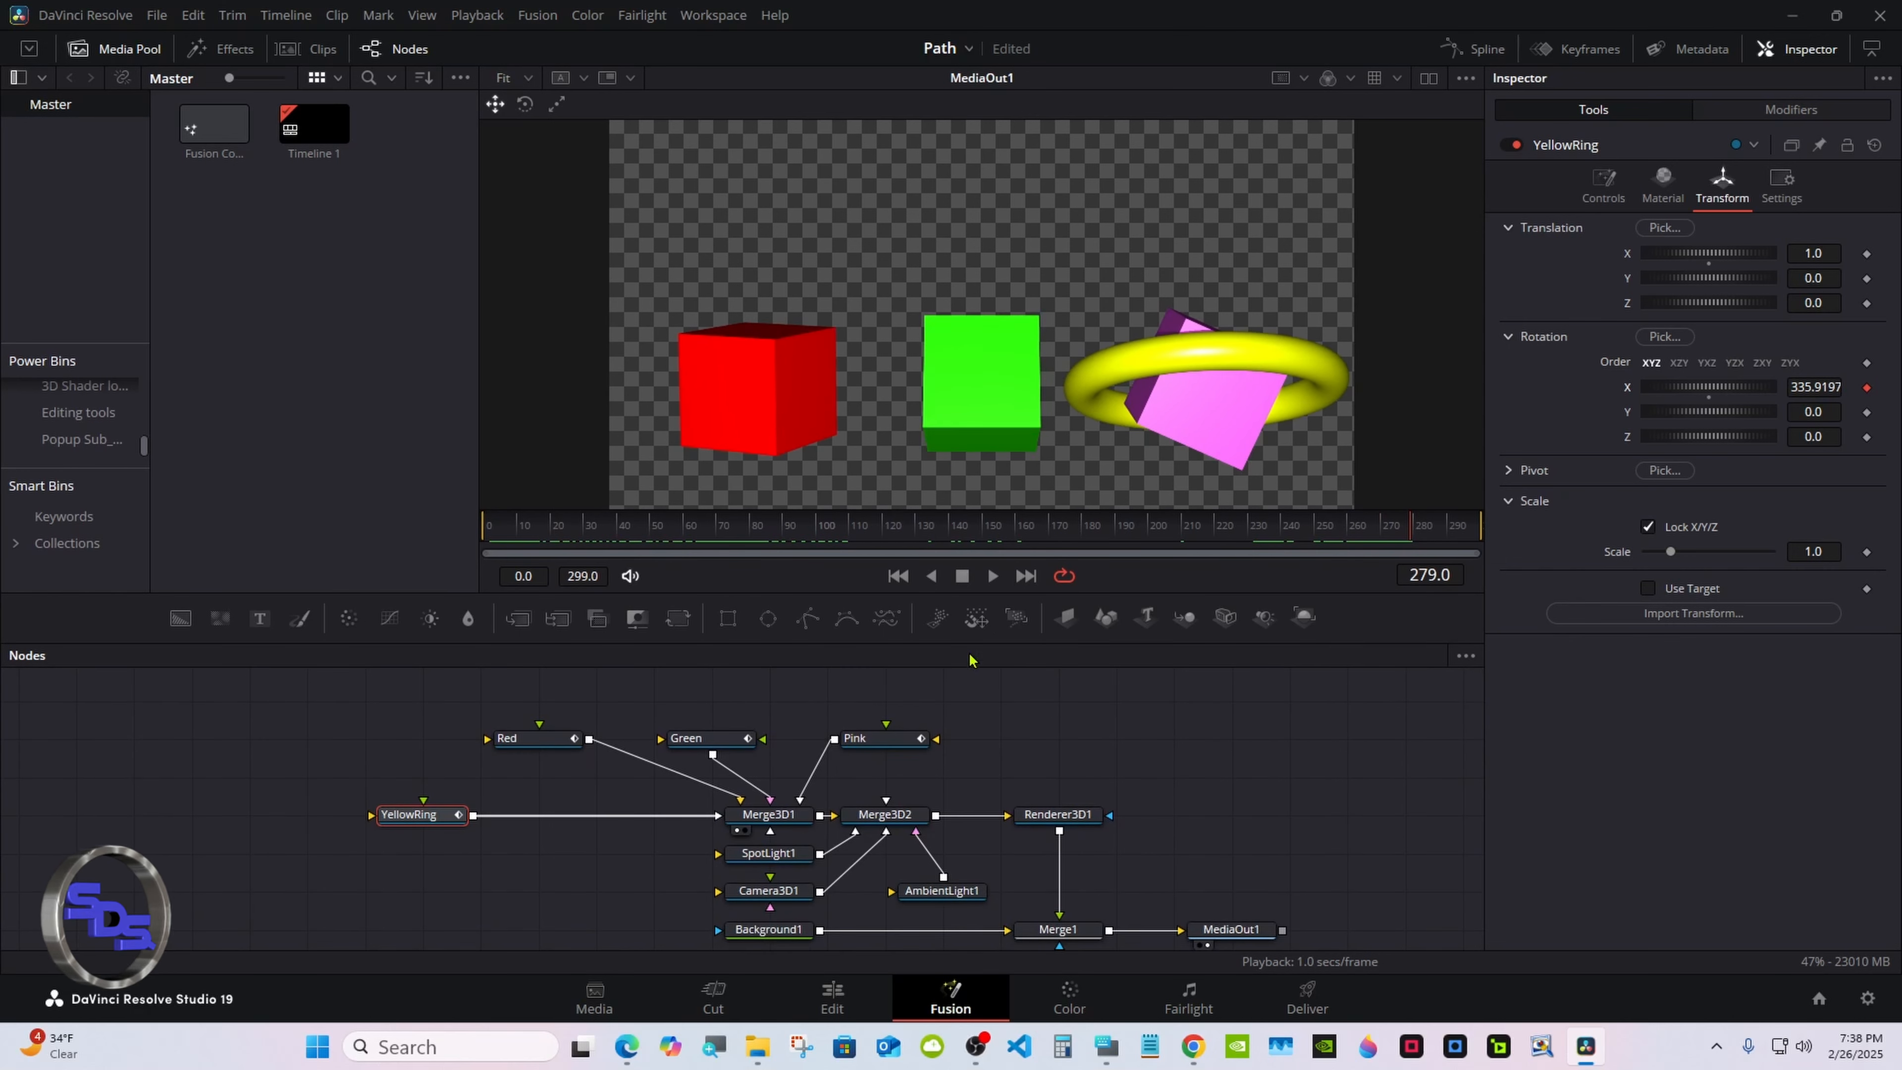
left_click(779, 822)
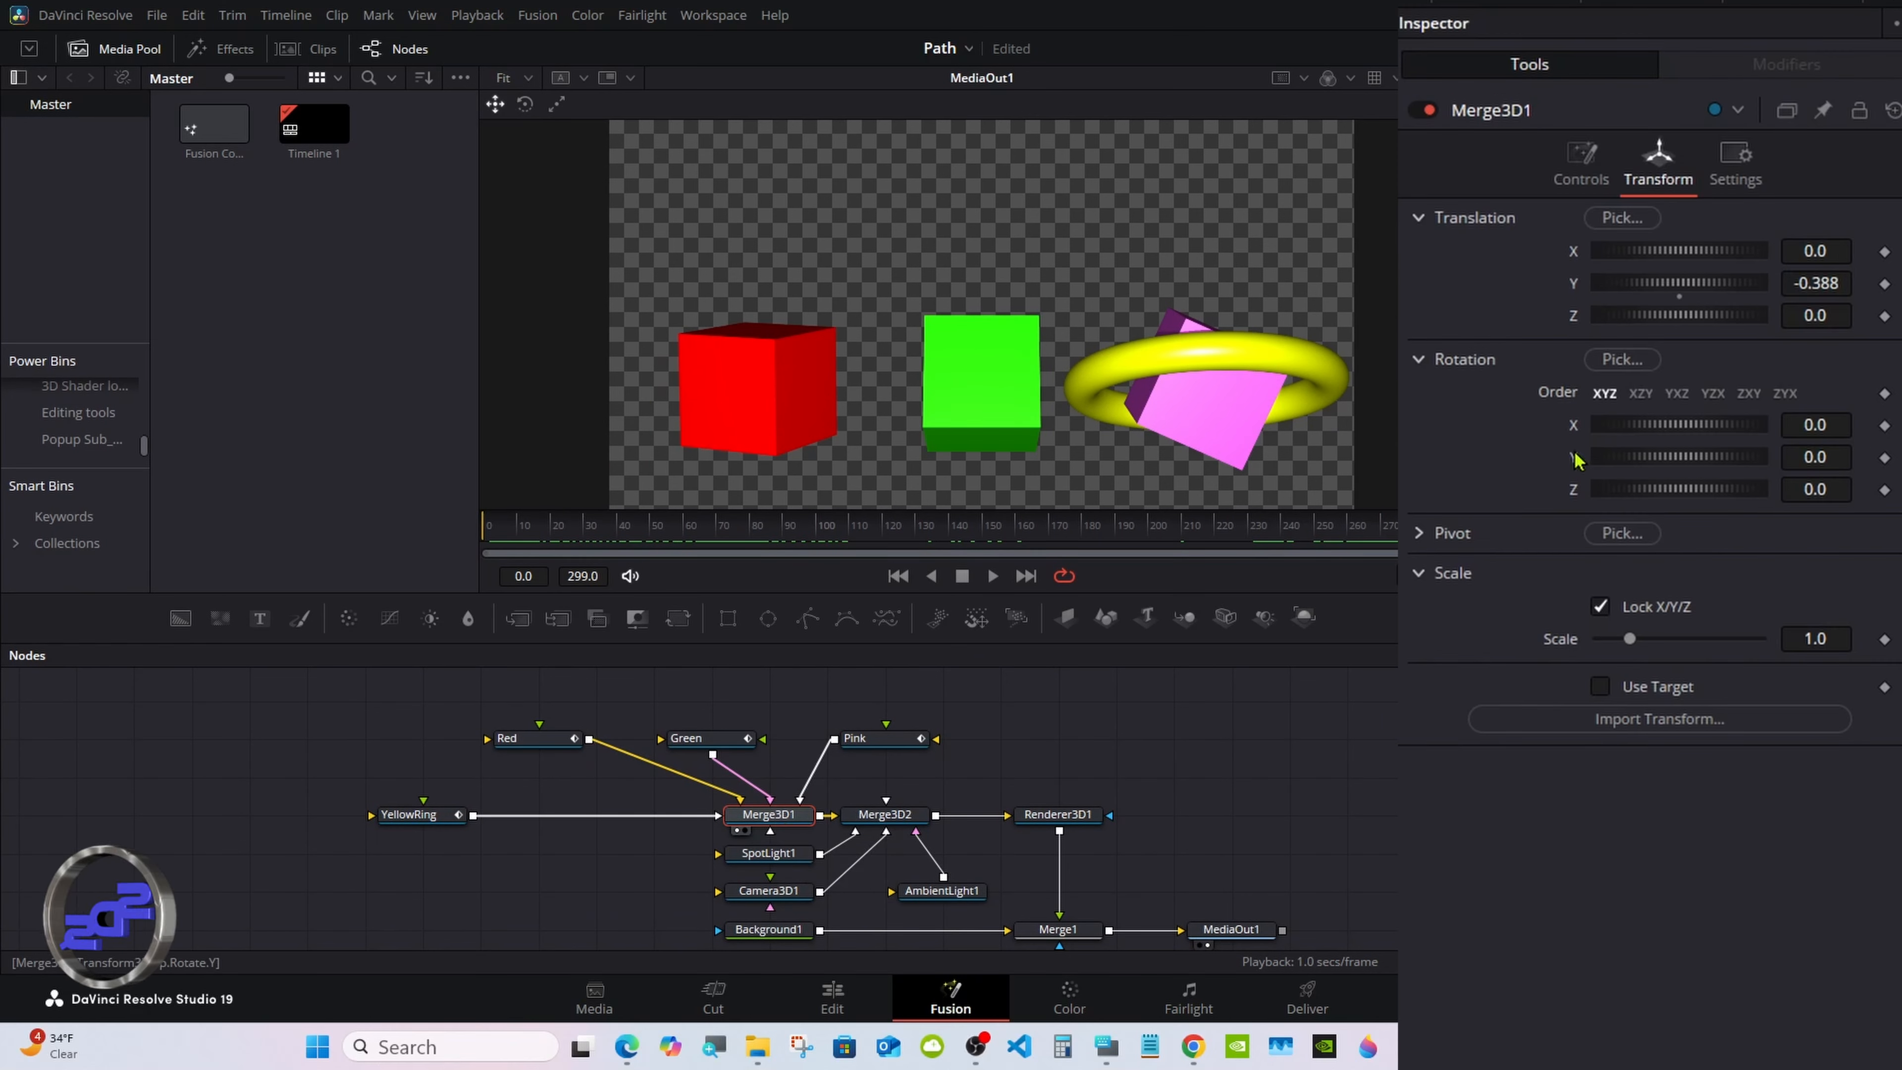
right_click(1577, 462)
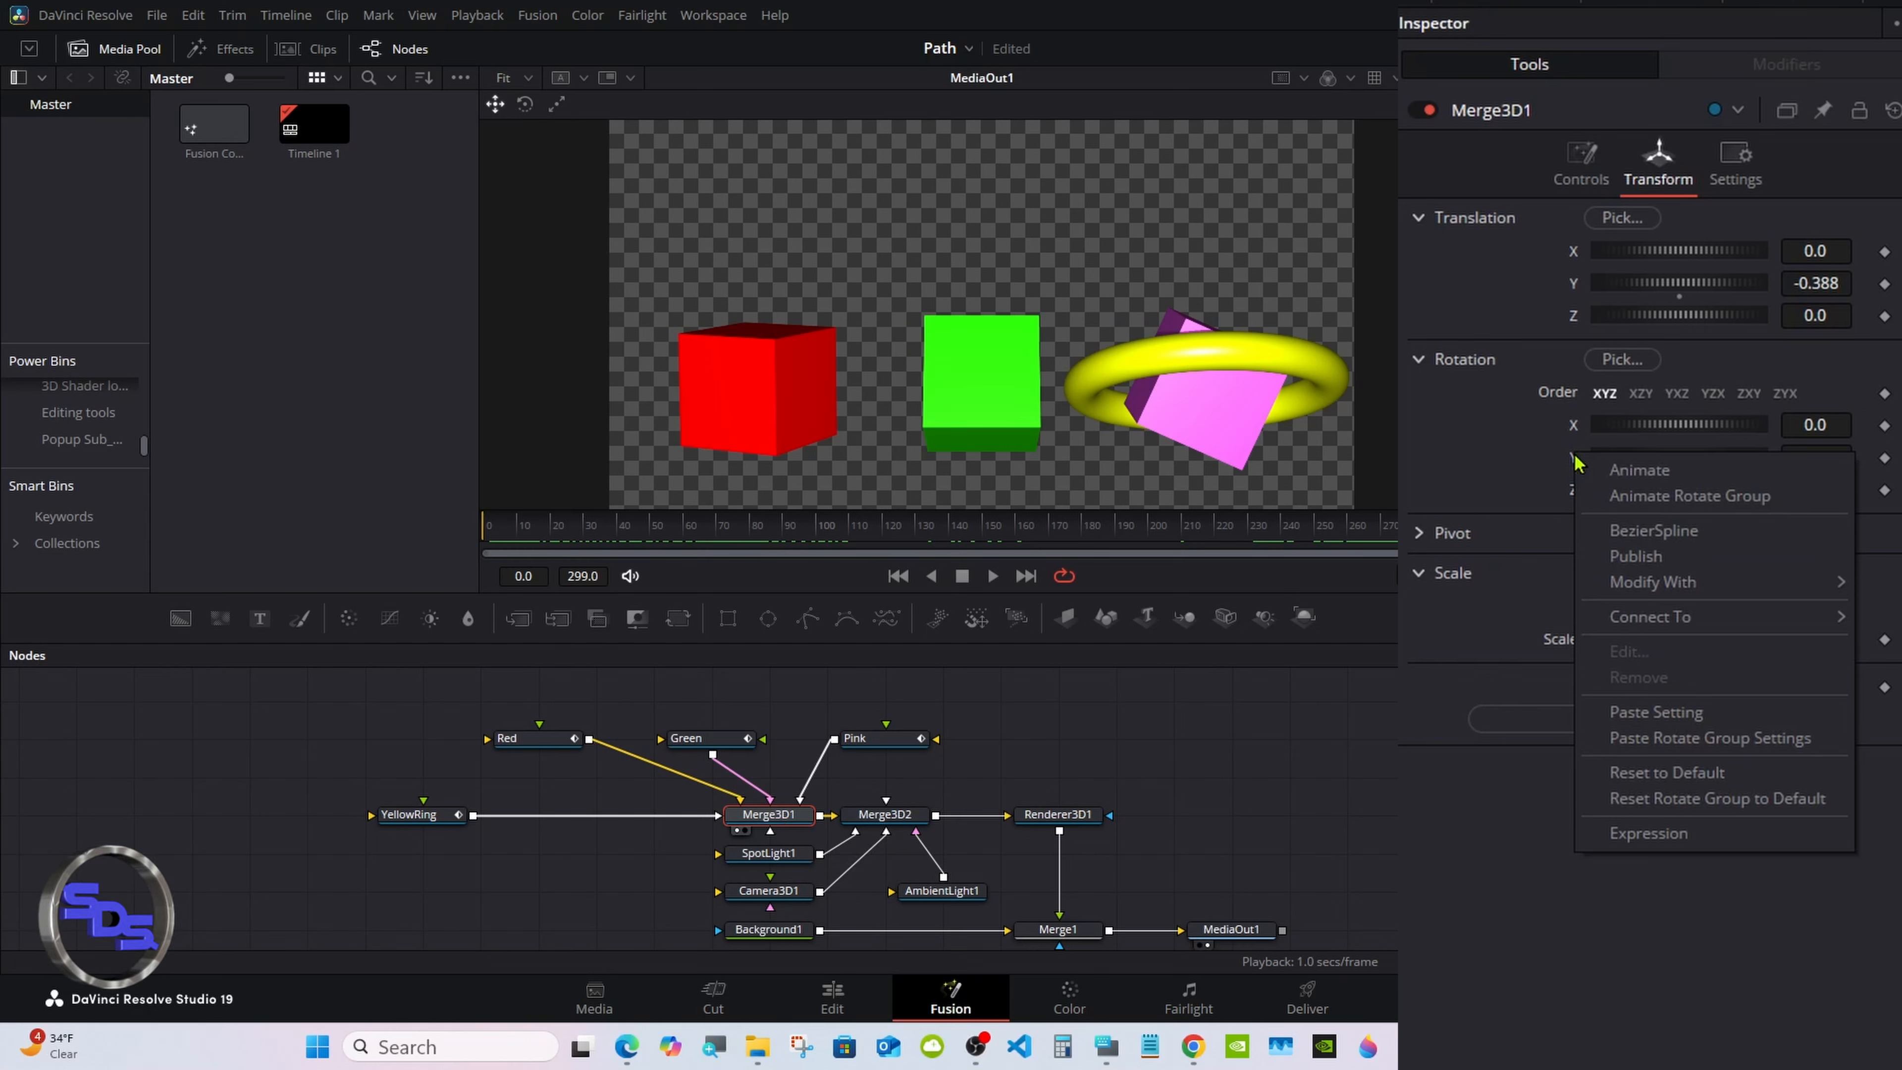
mouse_move(1639, 626)
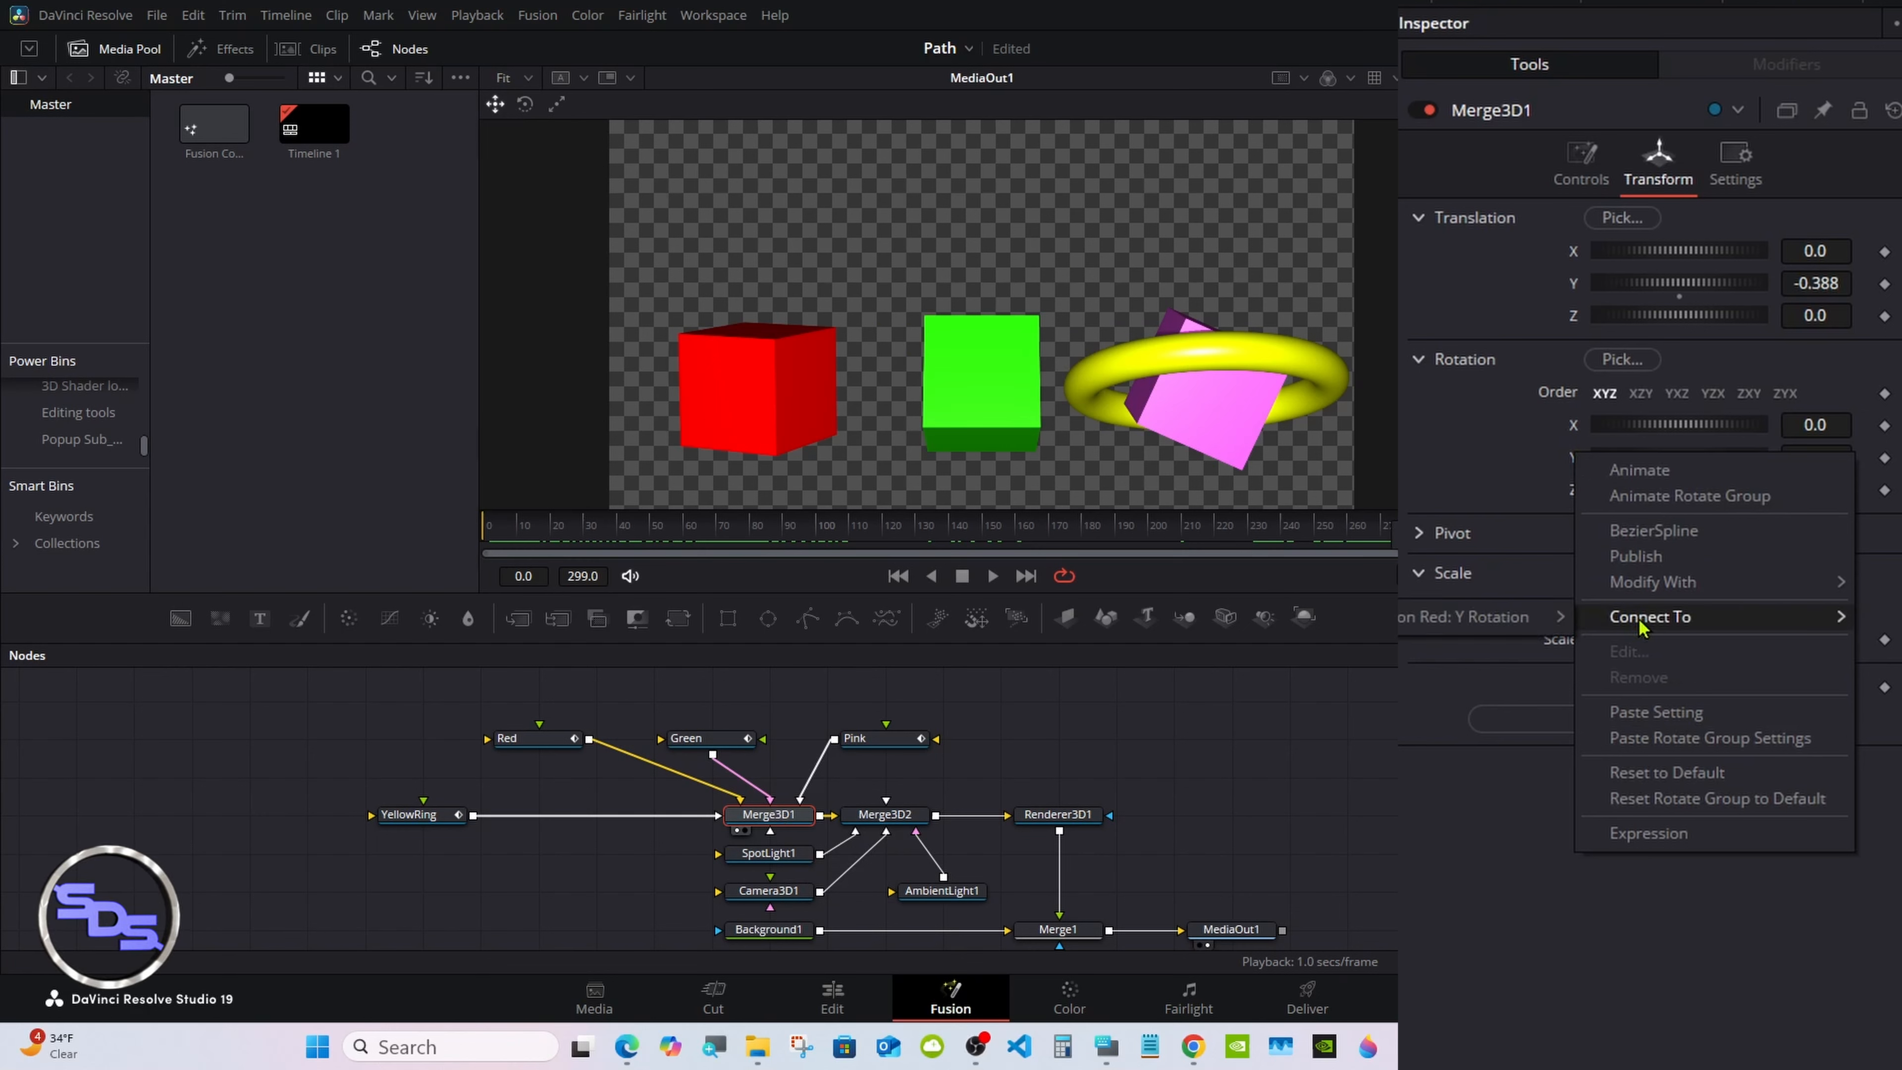
mouse_move(1501, 626)
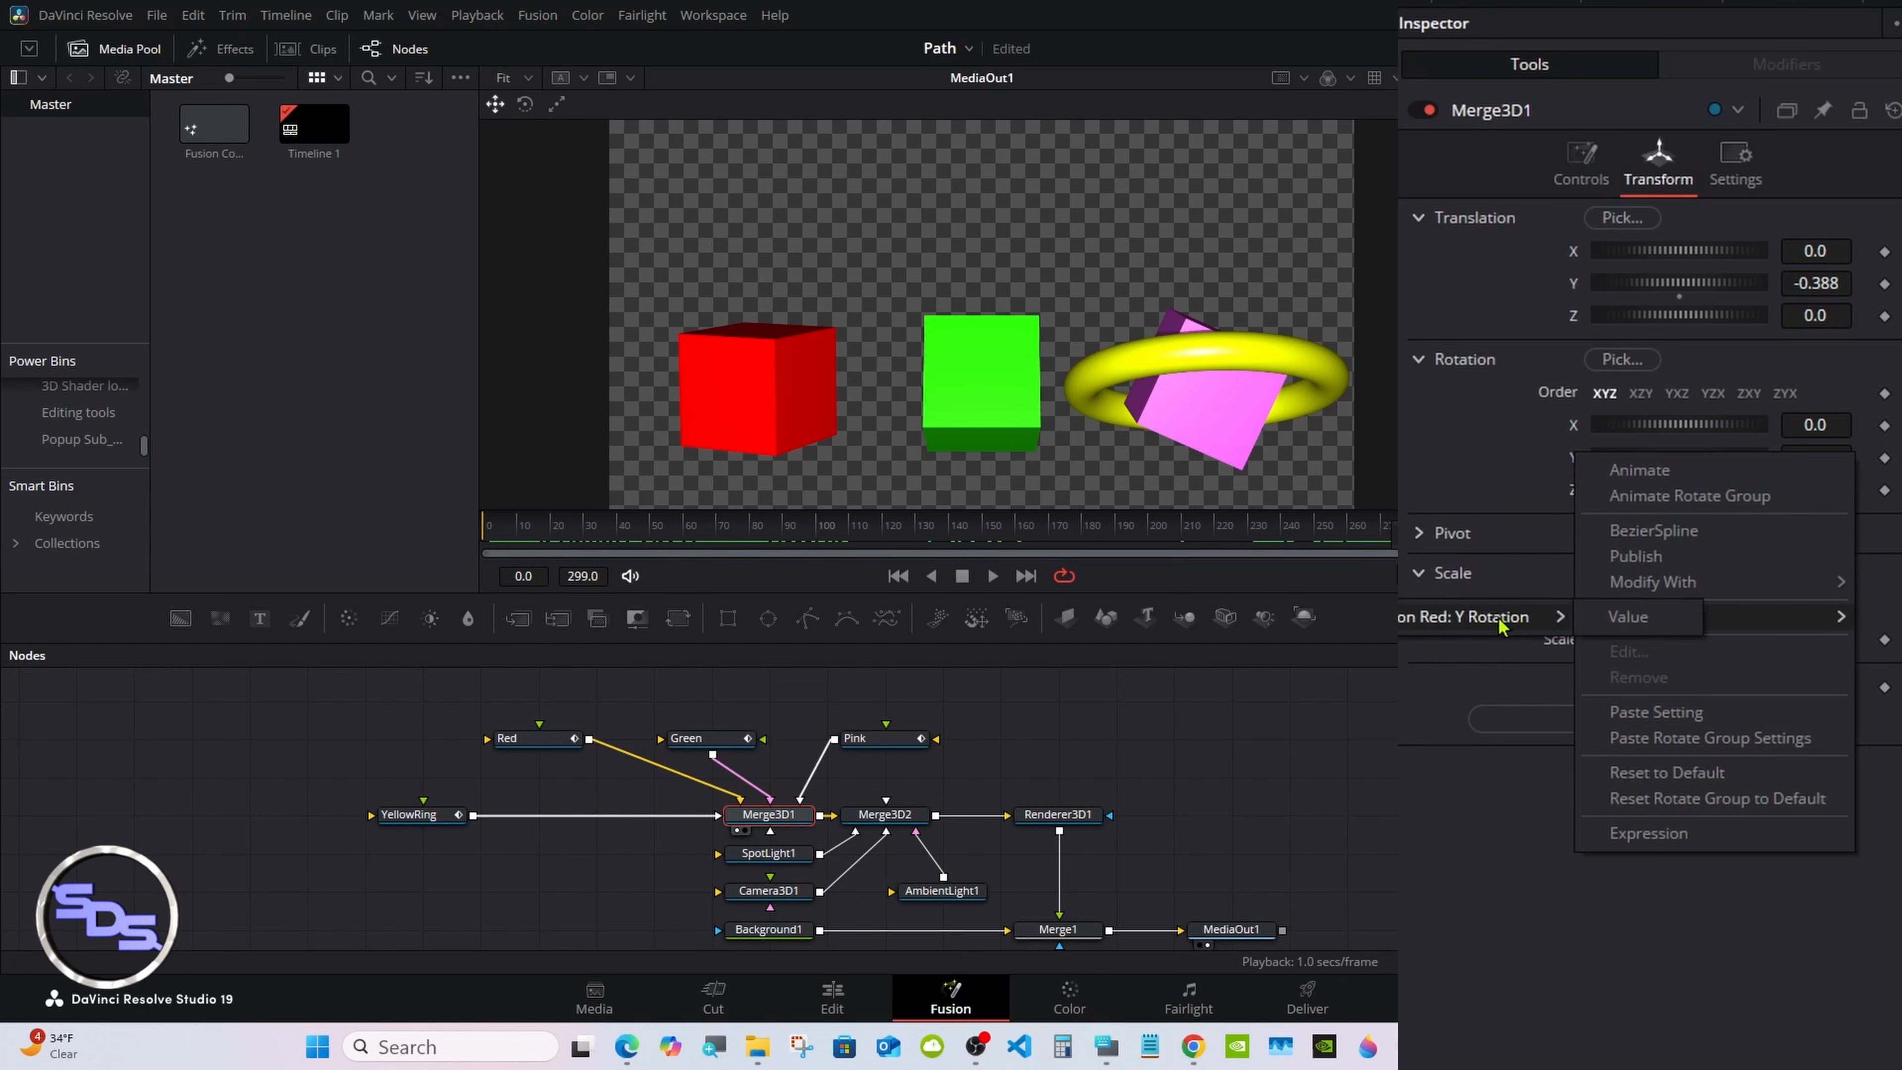
left_click(1634, 621)
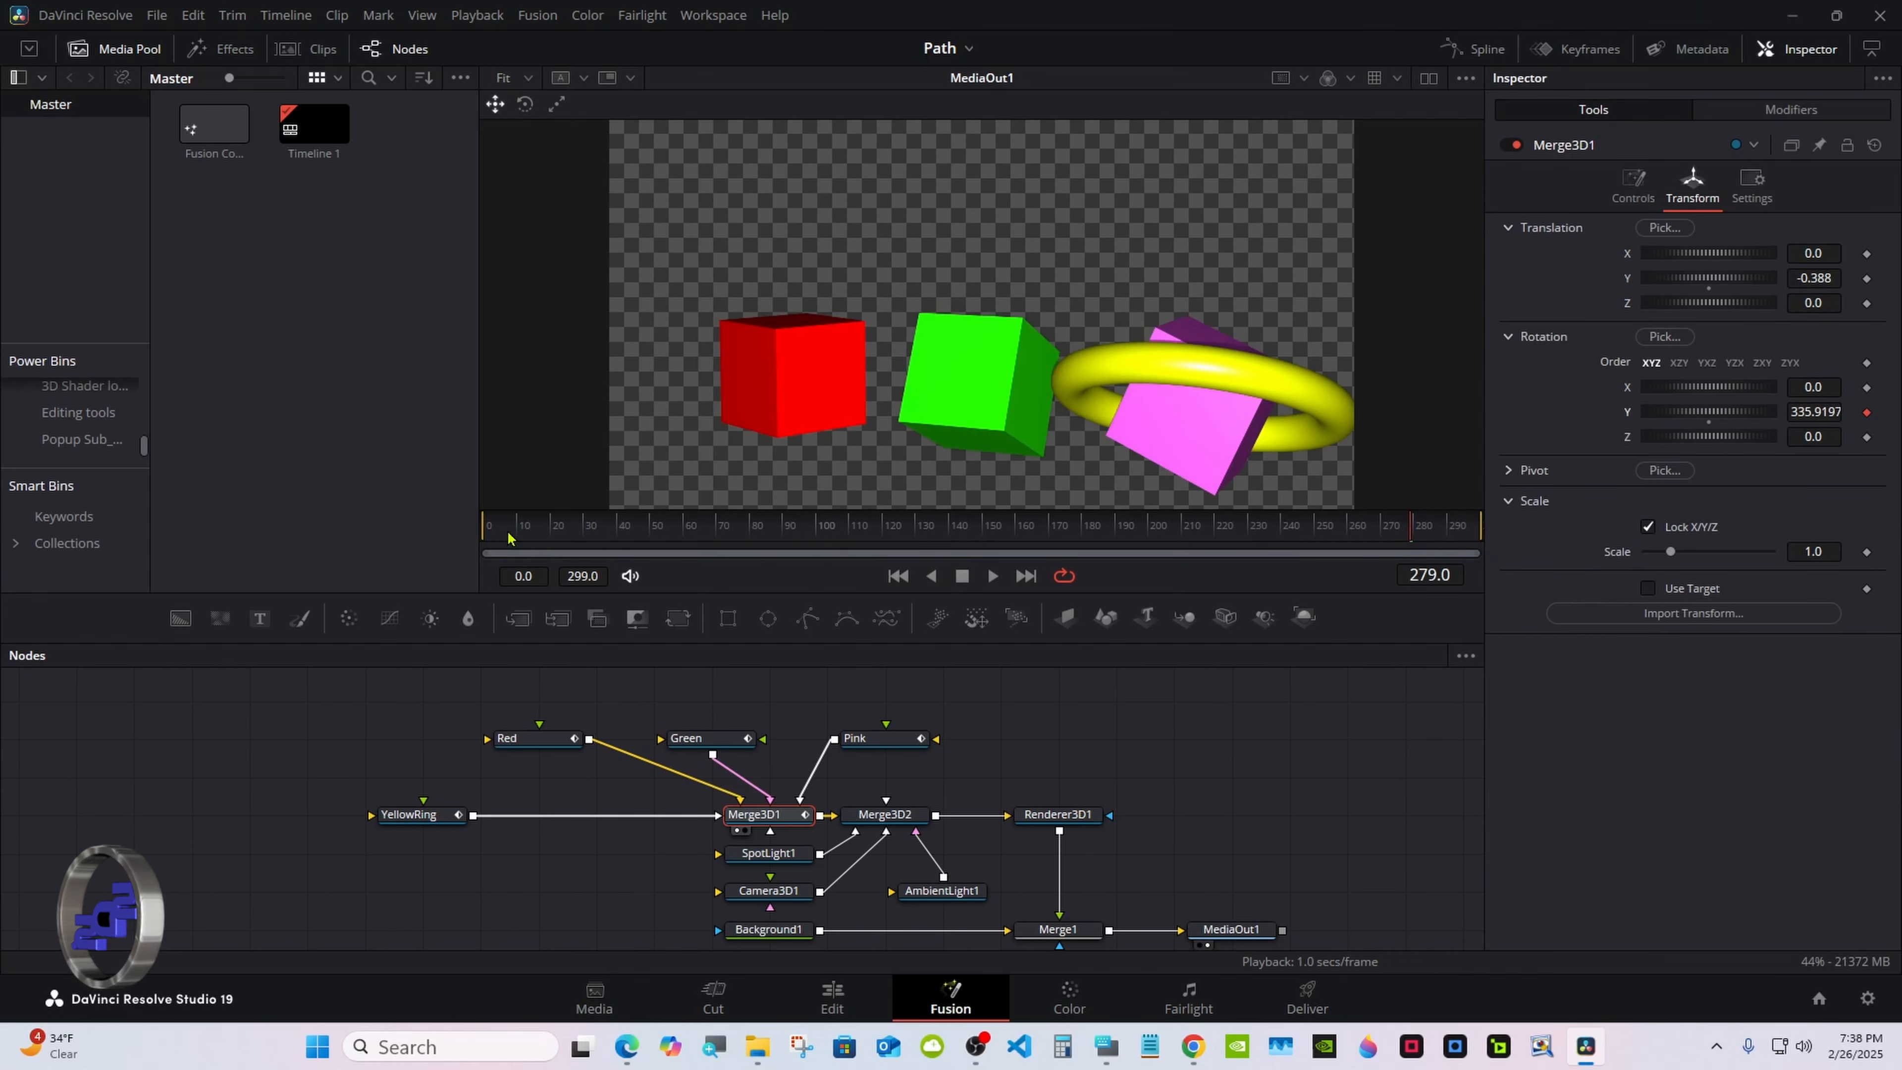
left_click_drag(508, 537, 1472, 485)
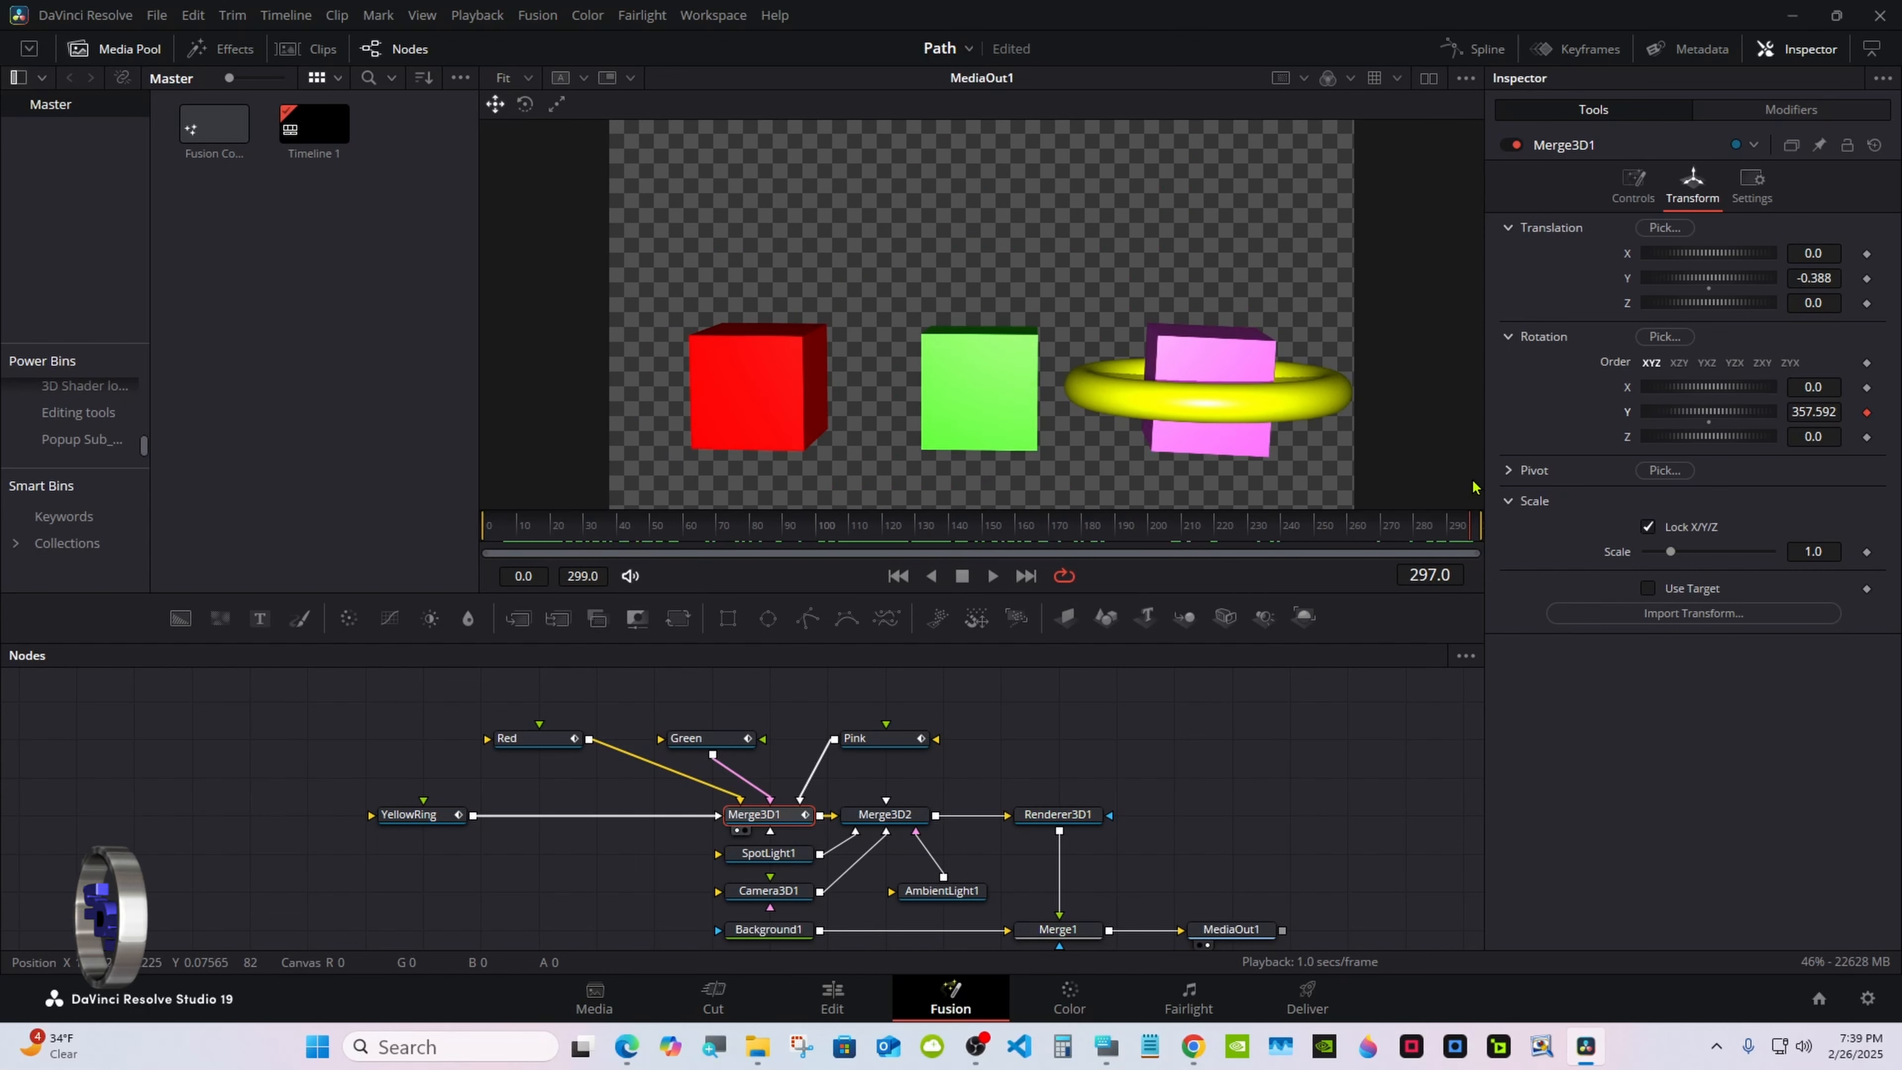
Reset the animated rotations to default: Y on Merge3D1, Y on Red, X on Green and Z on Pink.
double_click(1630, 413)
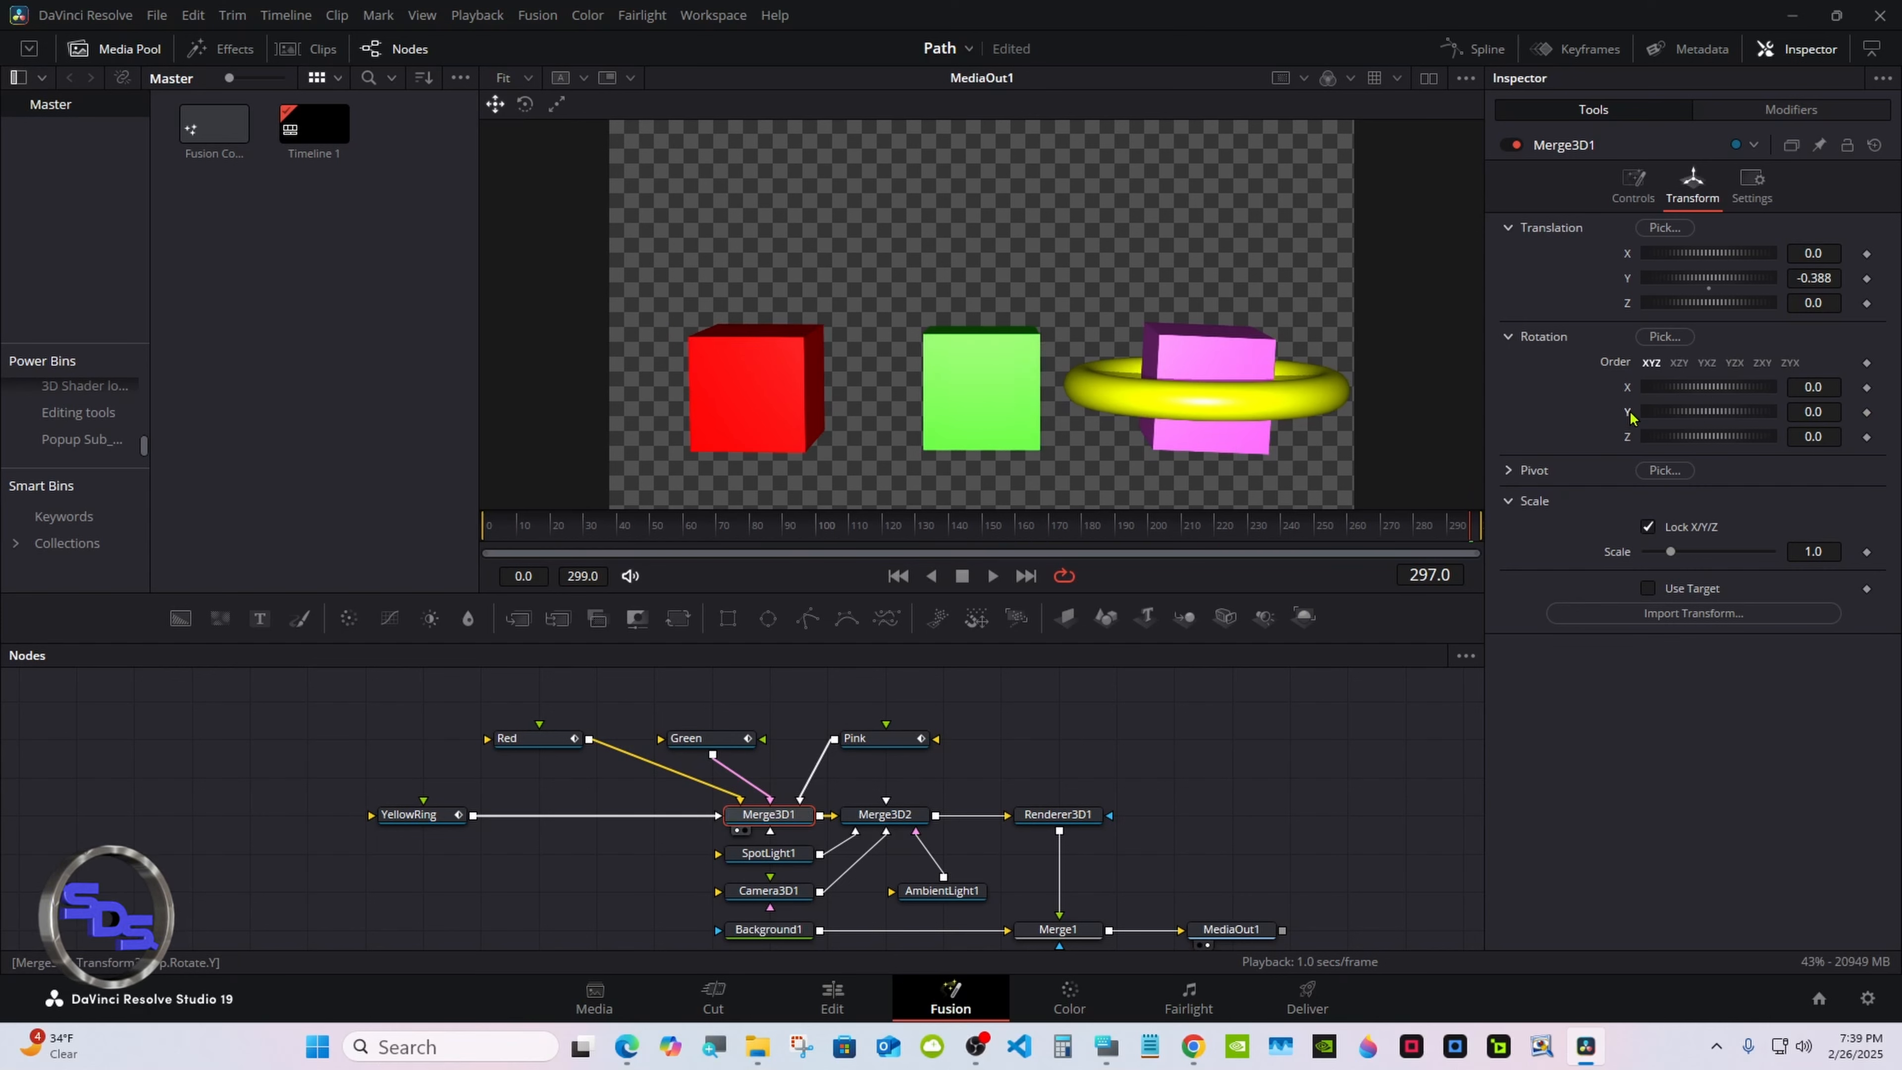
left_click(515, 743)
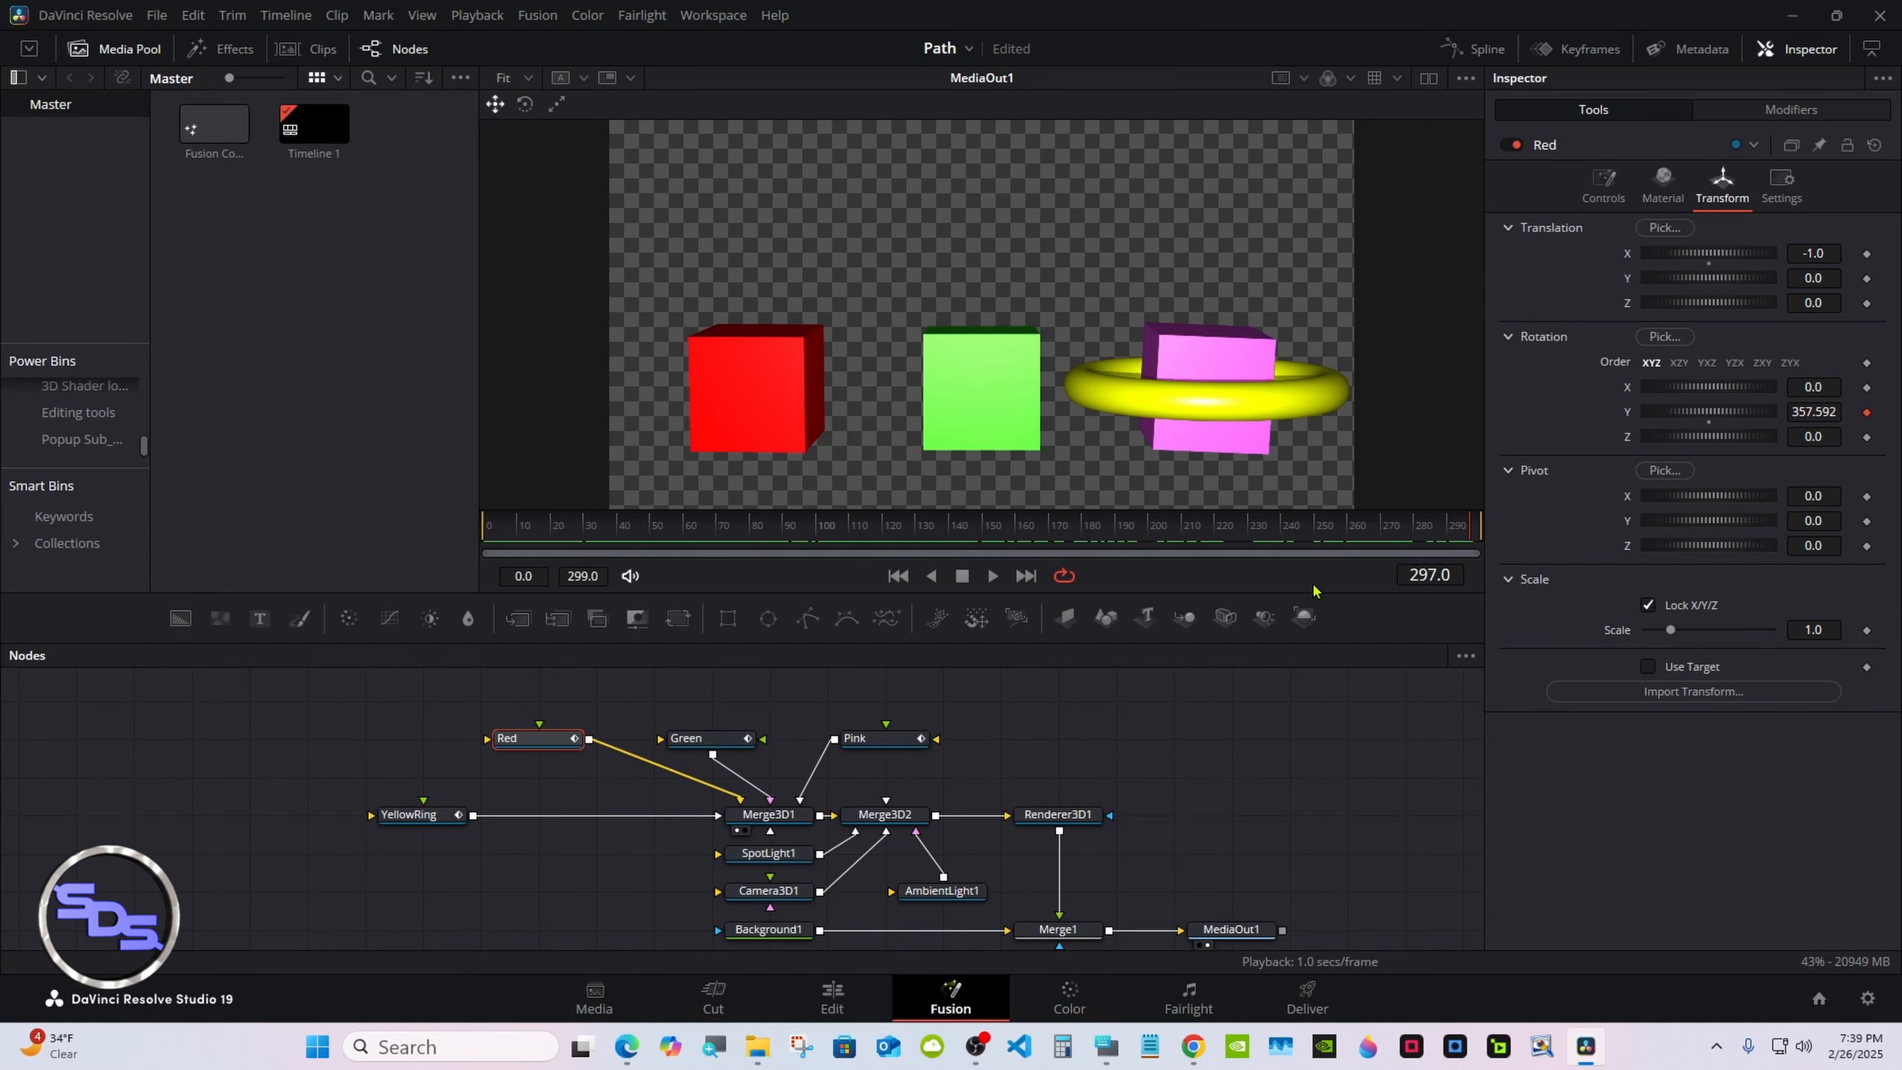
left_click(696, 738)
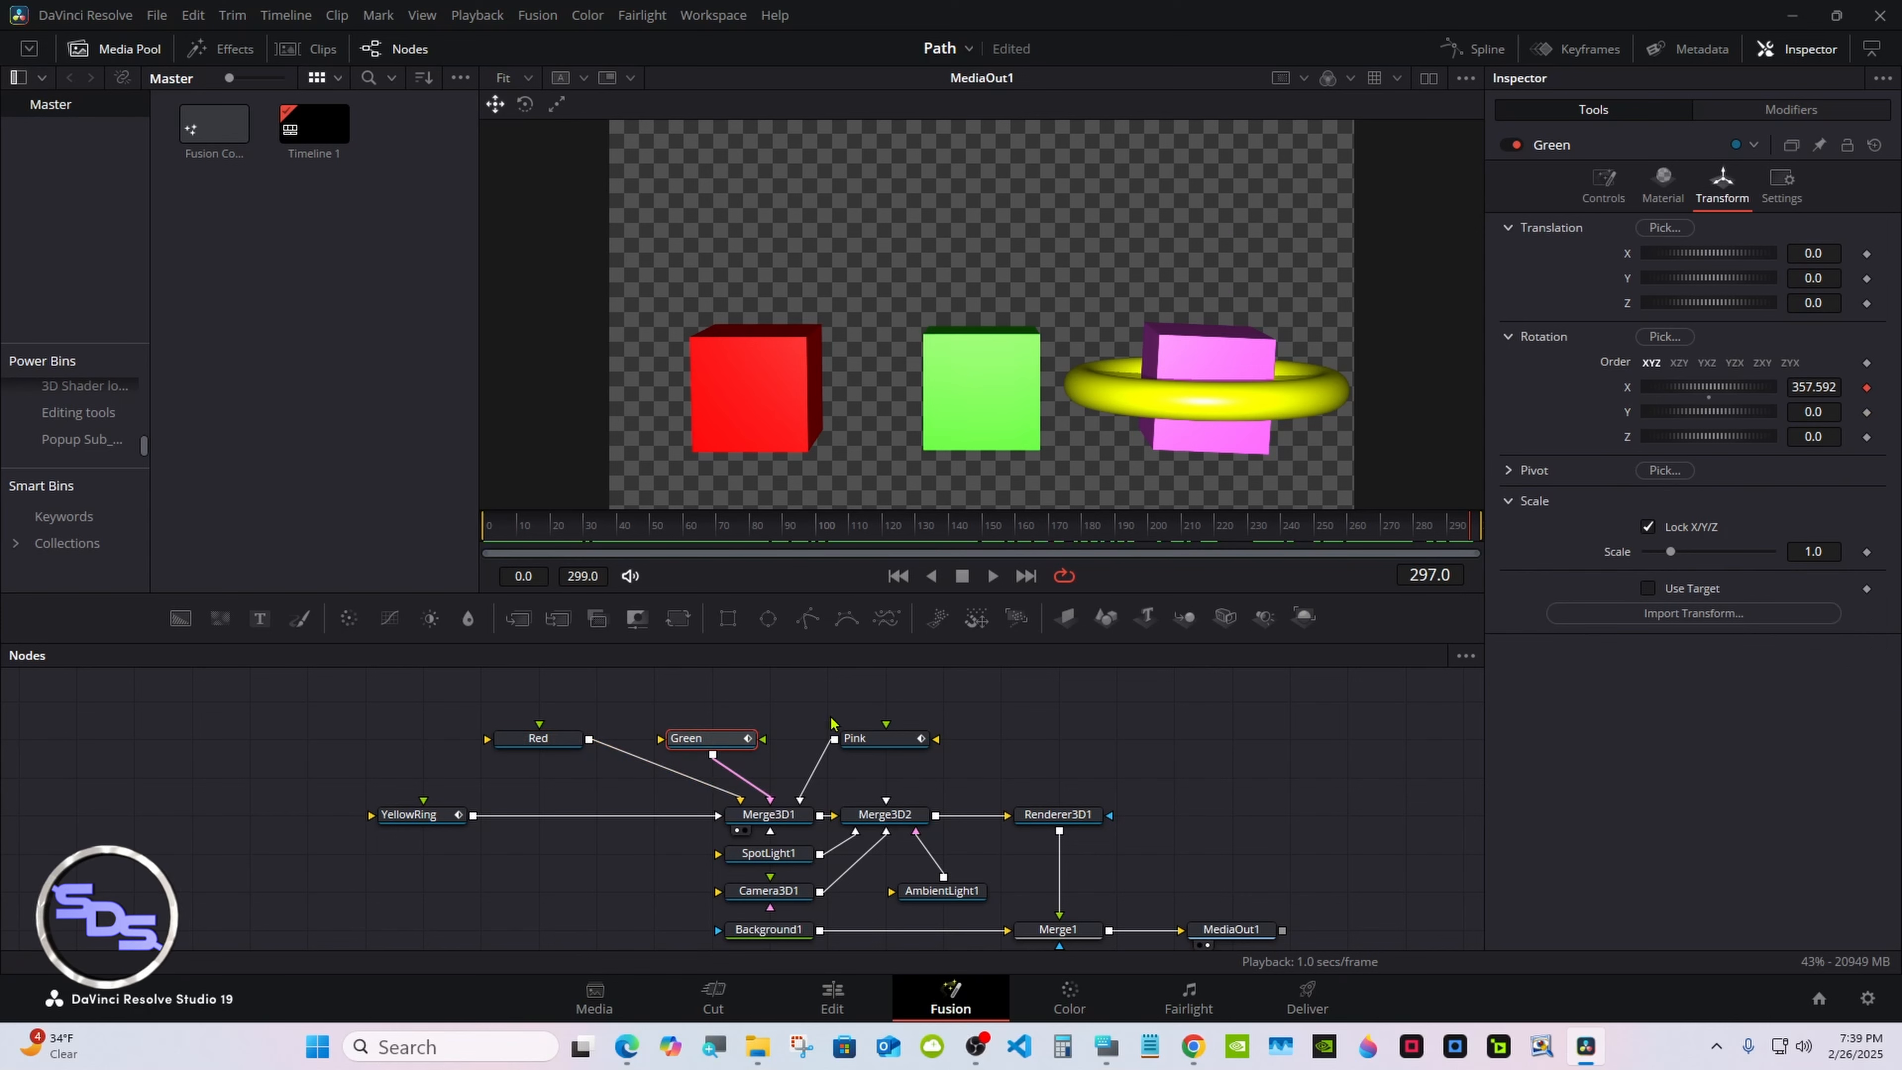
double_click(1626, 387)
left_click(856, 748)
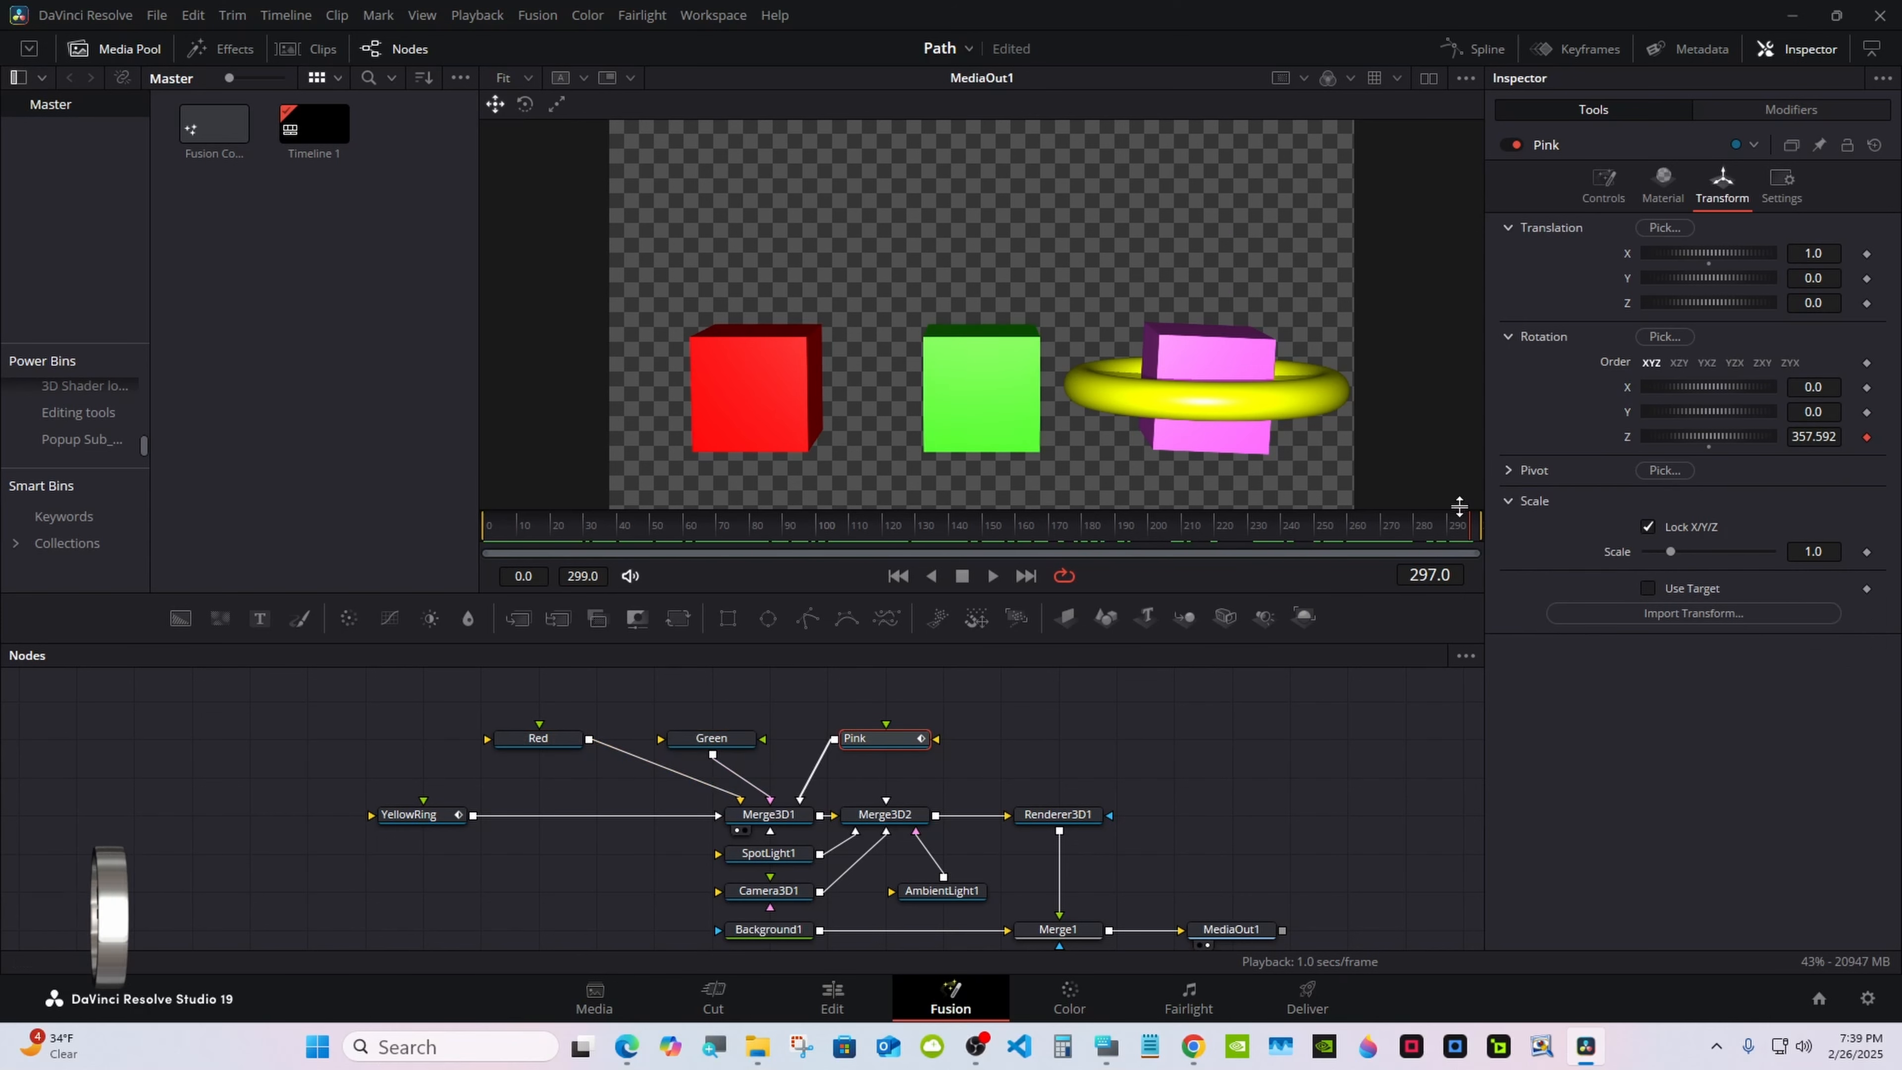
double_click(1626, 438)
Disconnect YellowRing from Merge3D1 and scrub the timeline back to frame 8.
left_click_drag(1453, 529, 818, 533)
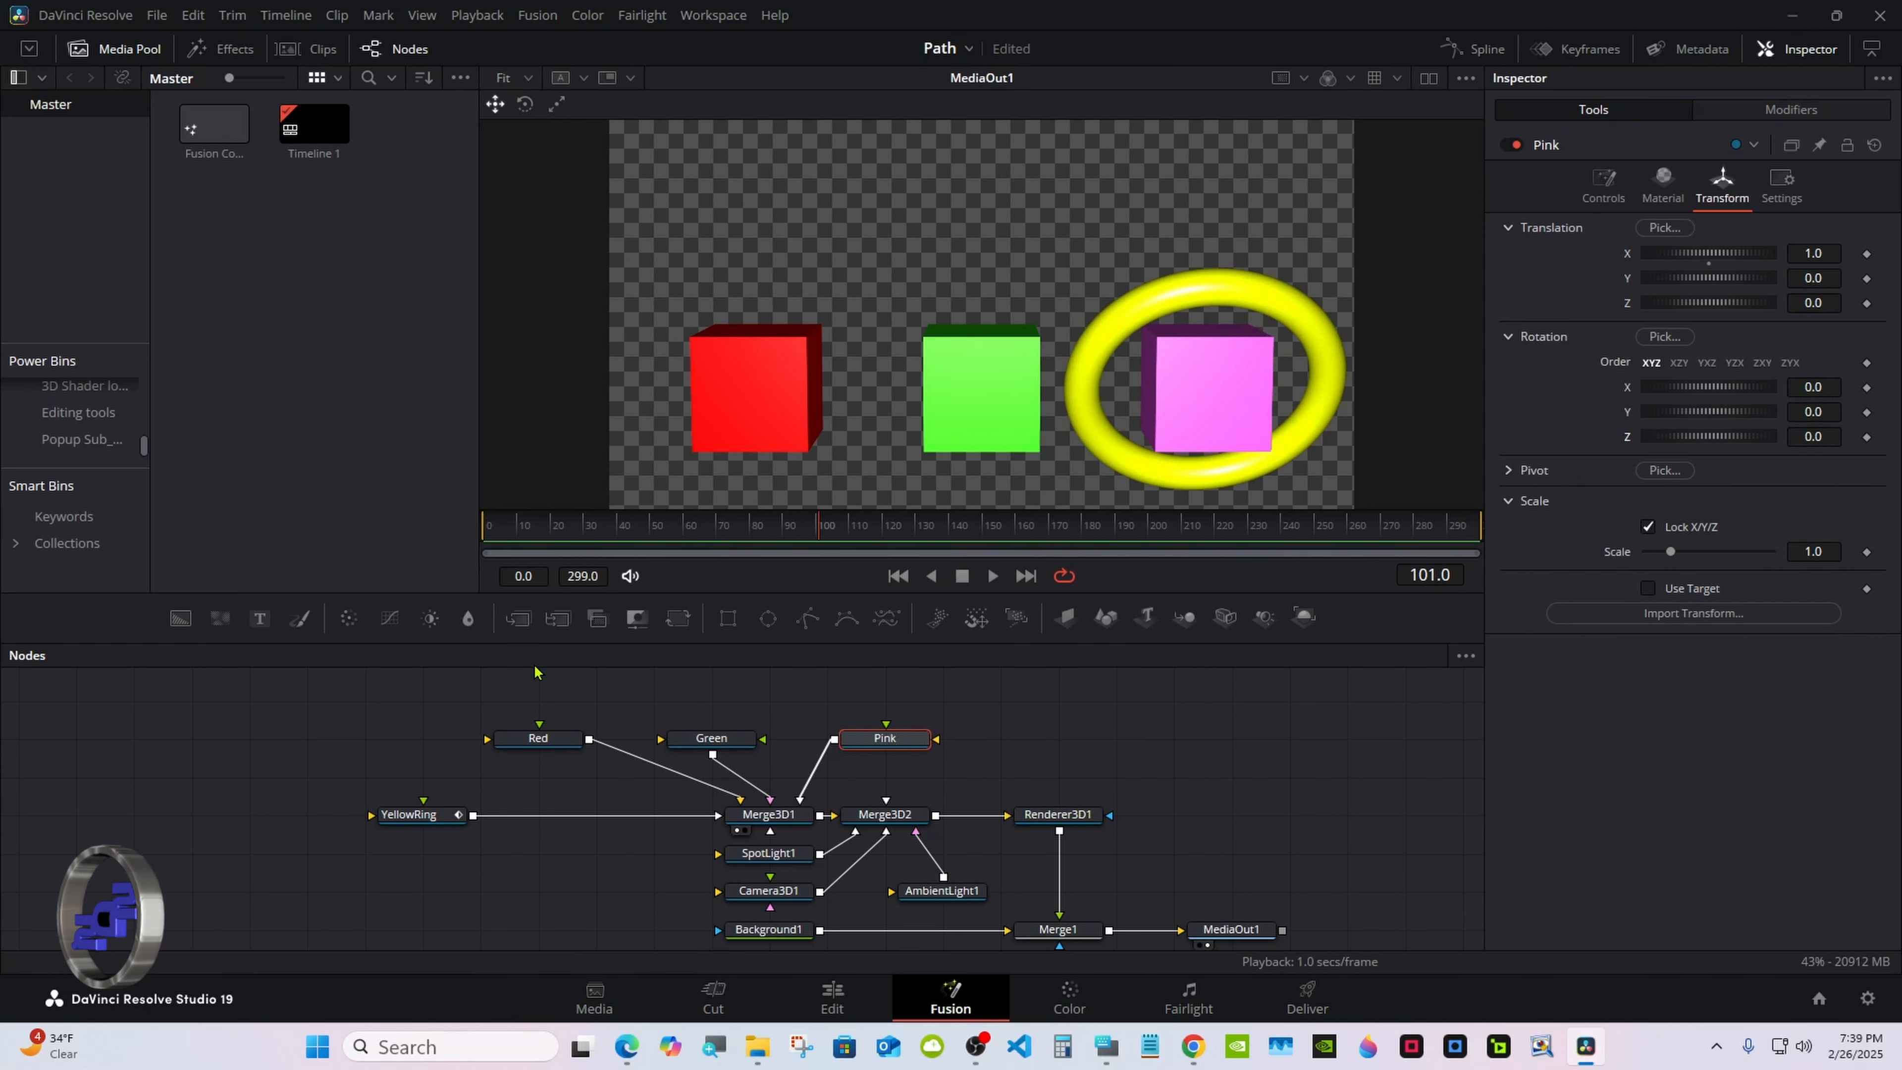
left_click_drag(476, 815, 683, 820)
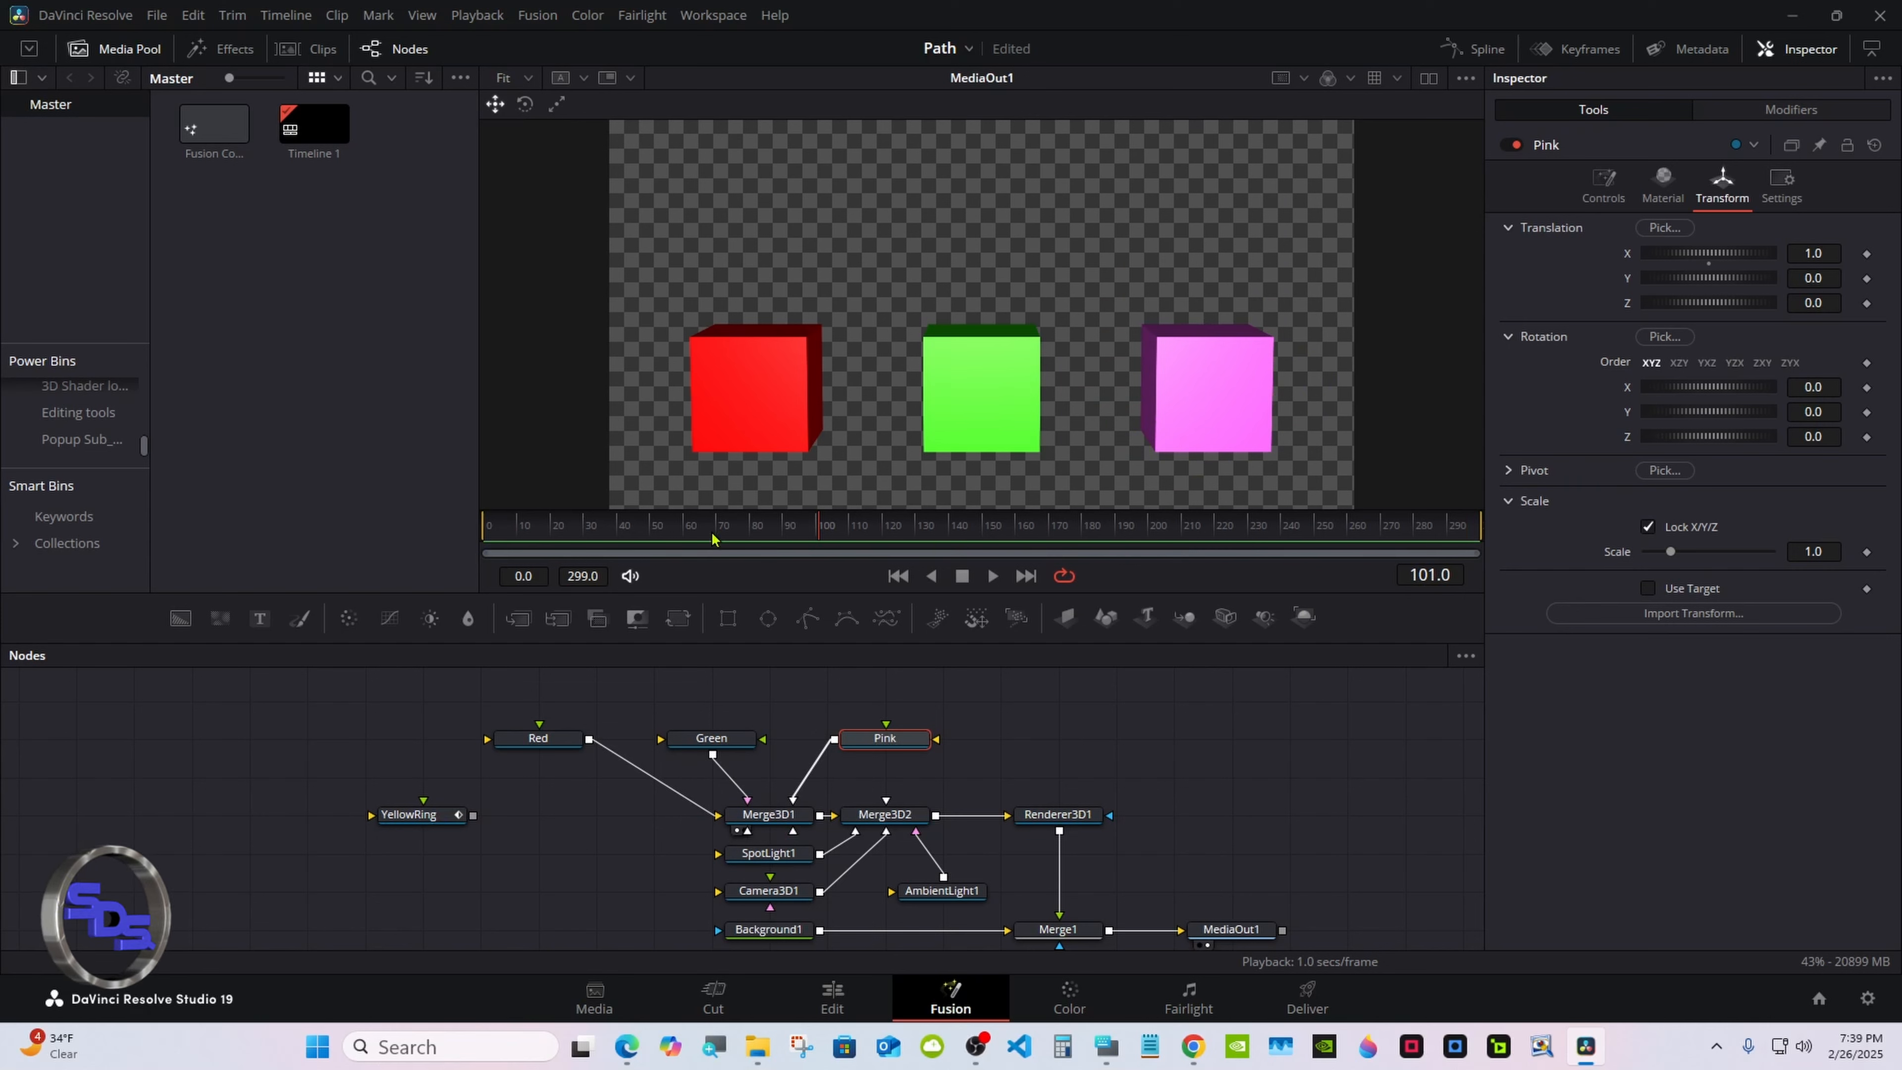
left_click_drag(713, 538, 510, 533)
Modify the Red cube's locked Scale with Anim Curves and scrub through the timeline to check the growth.
left_click(540, 738)
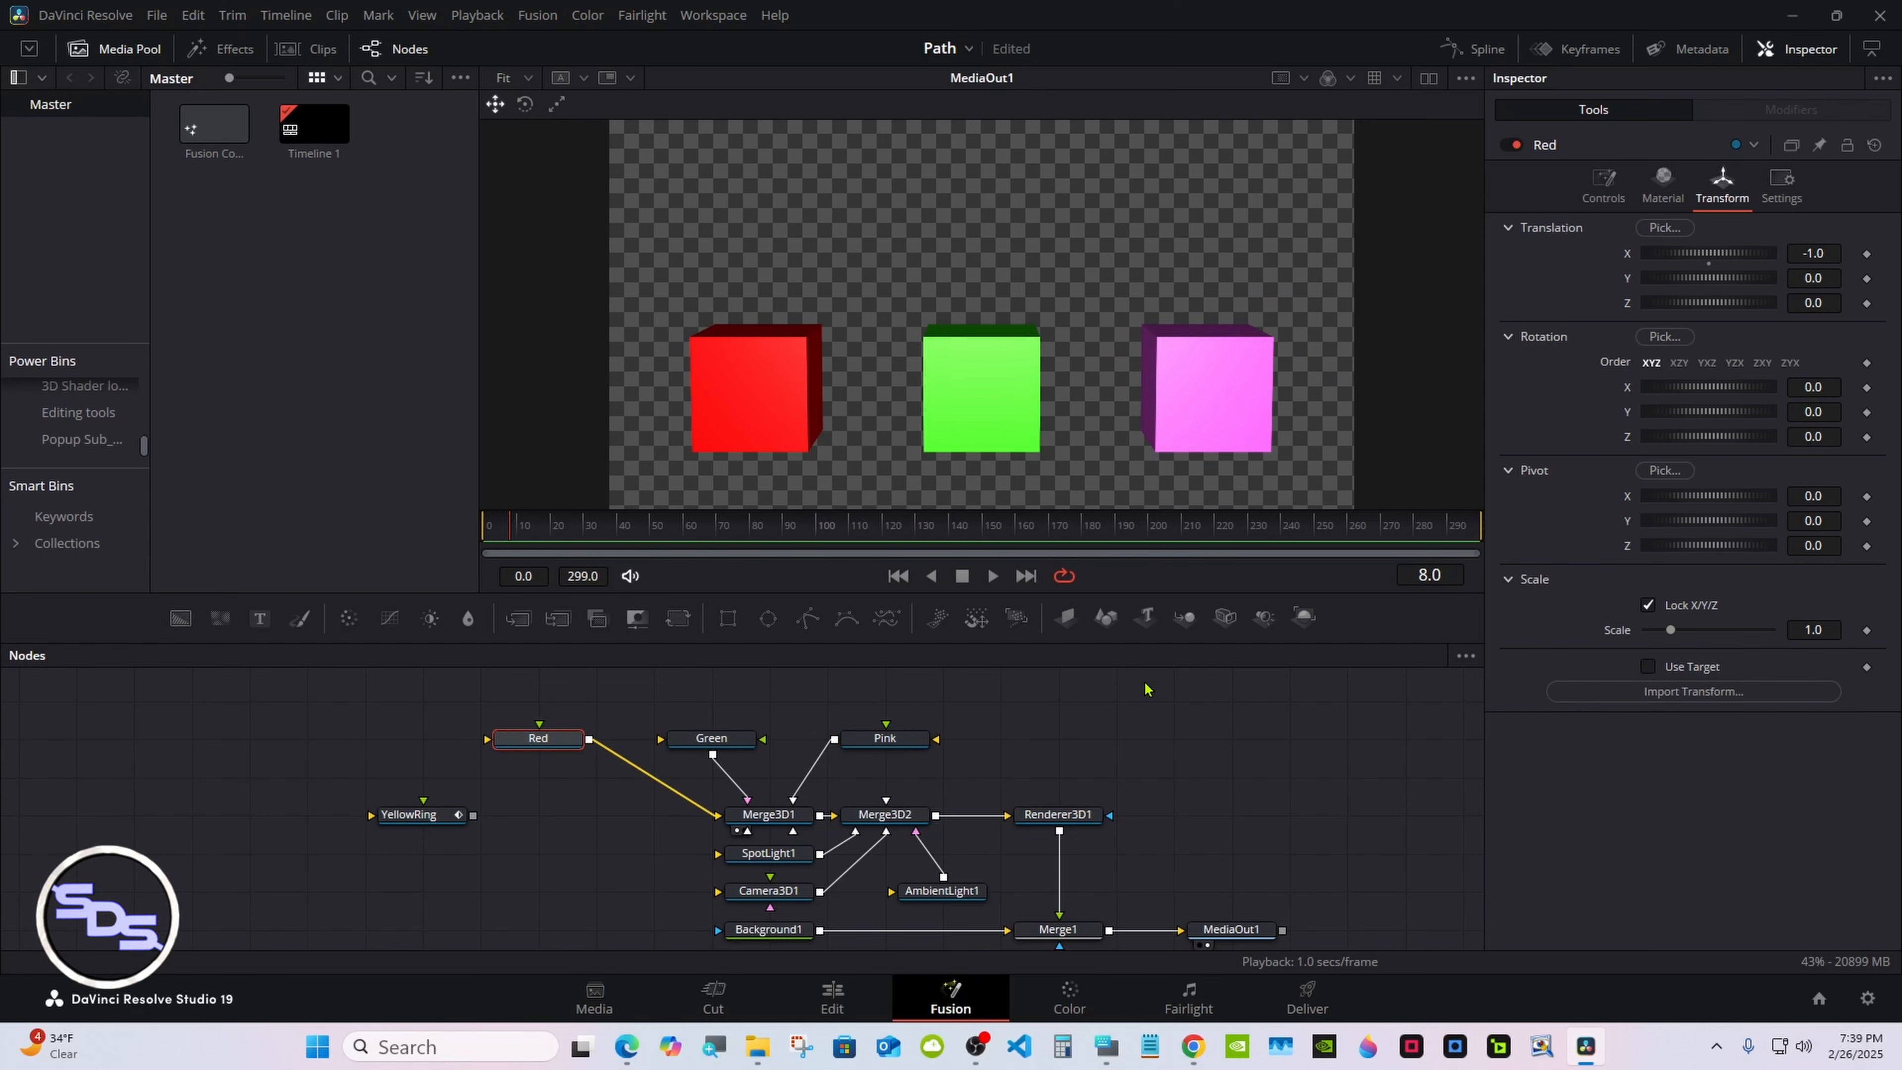
right_click(1610, 633)
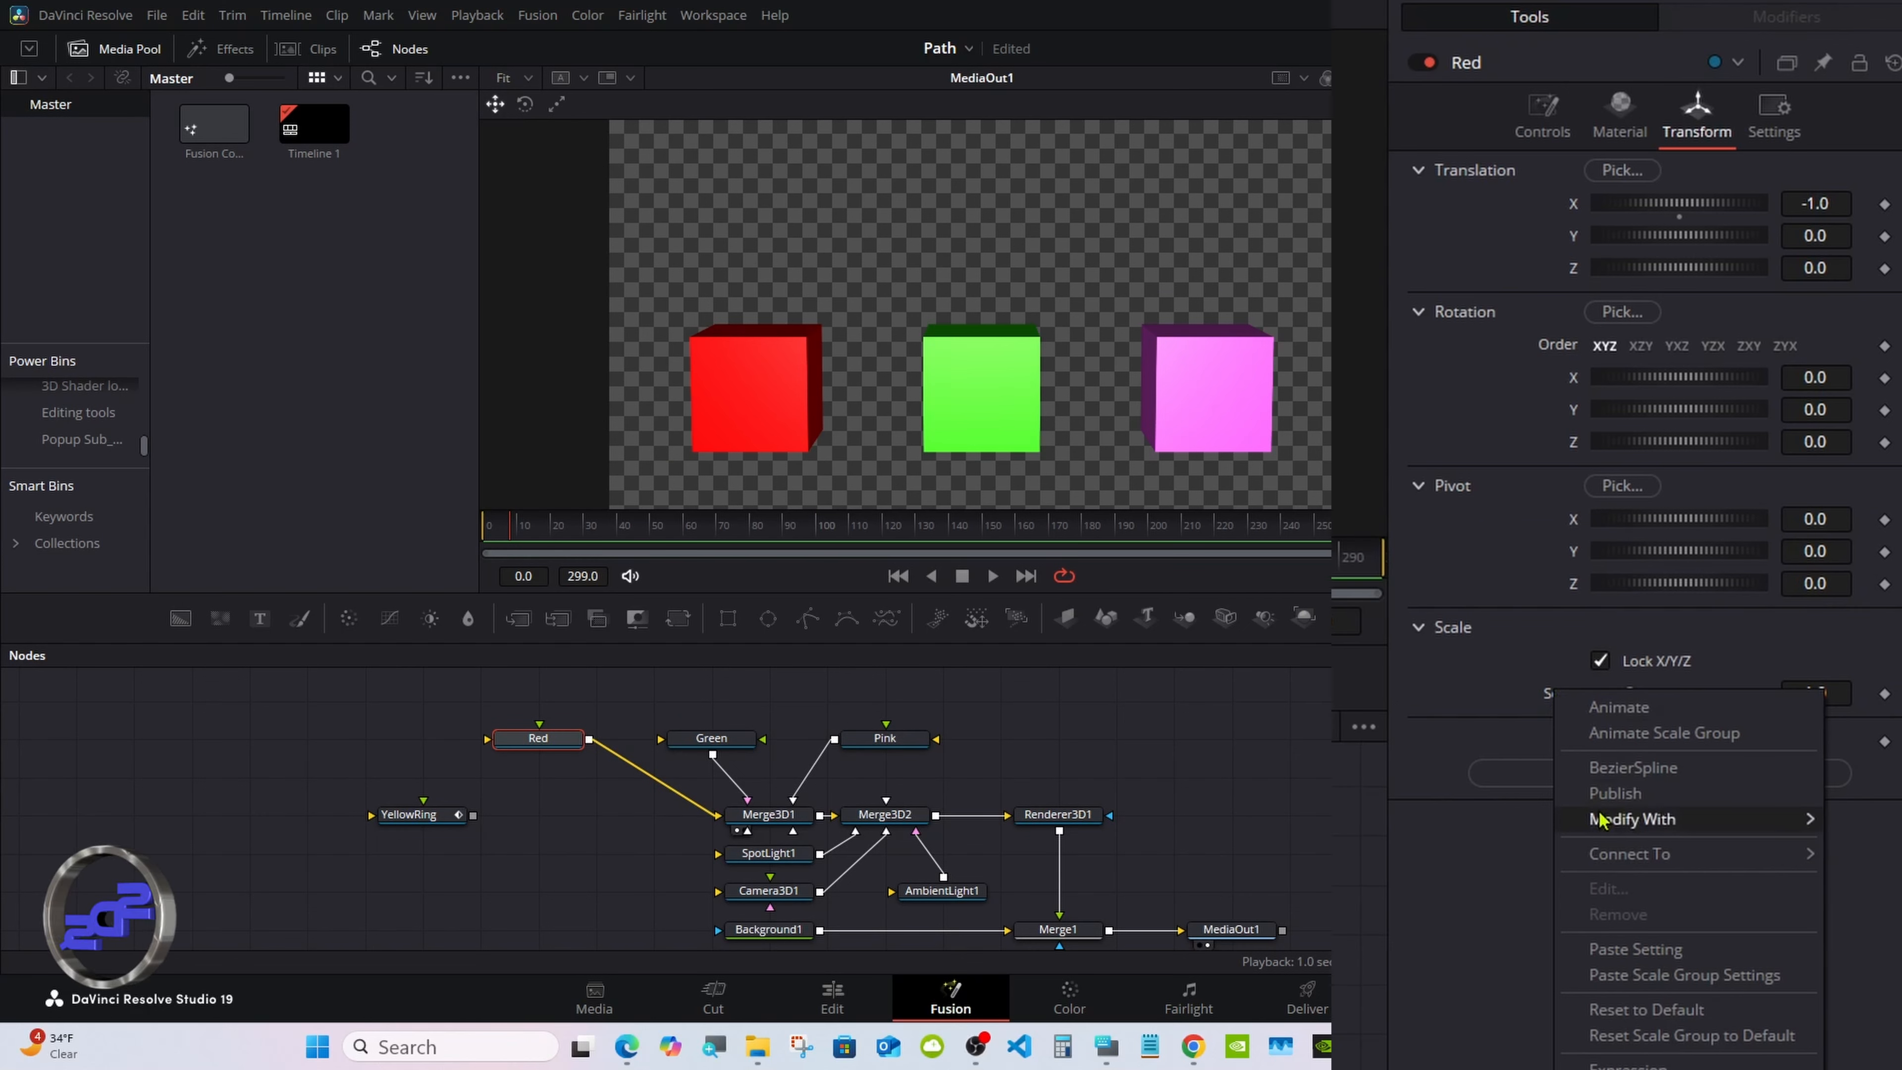
mouse_move(1602, 824)
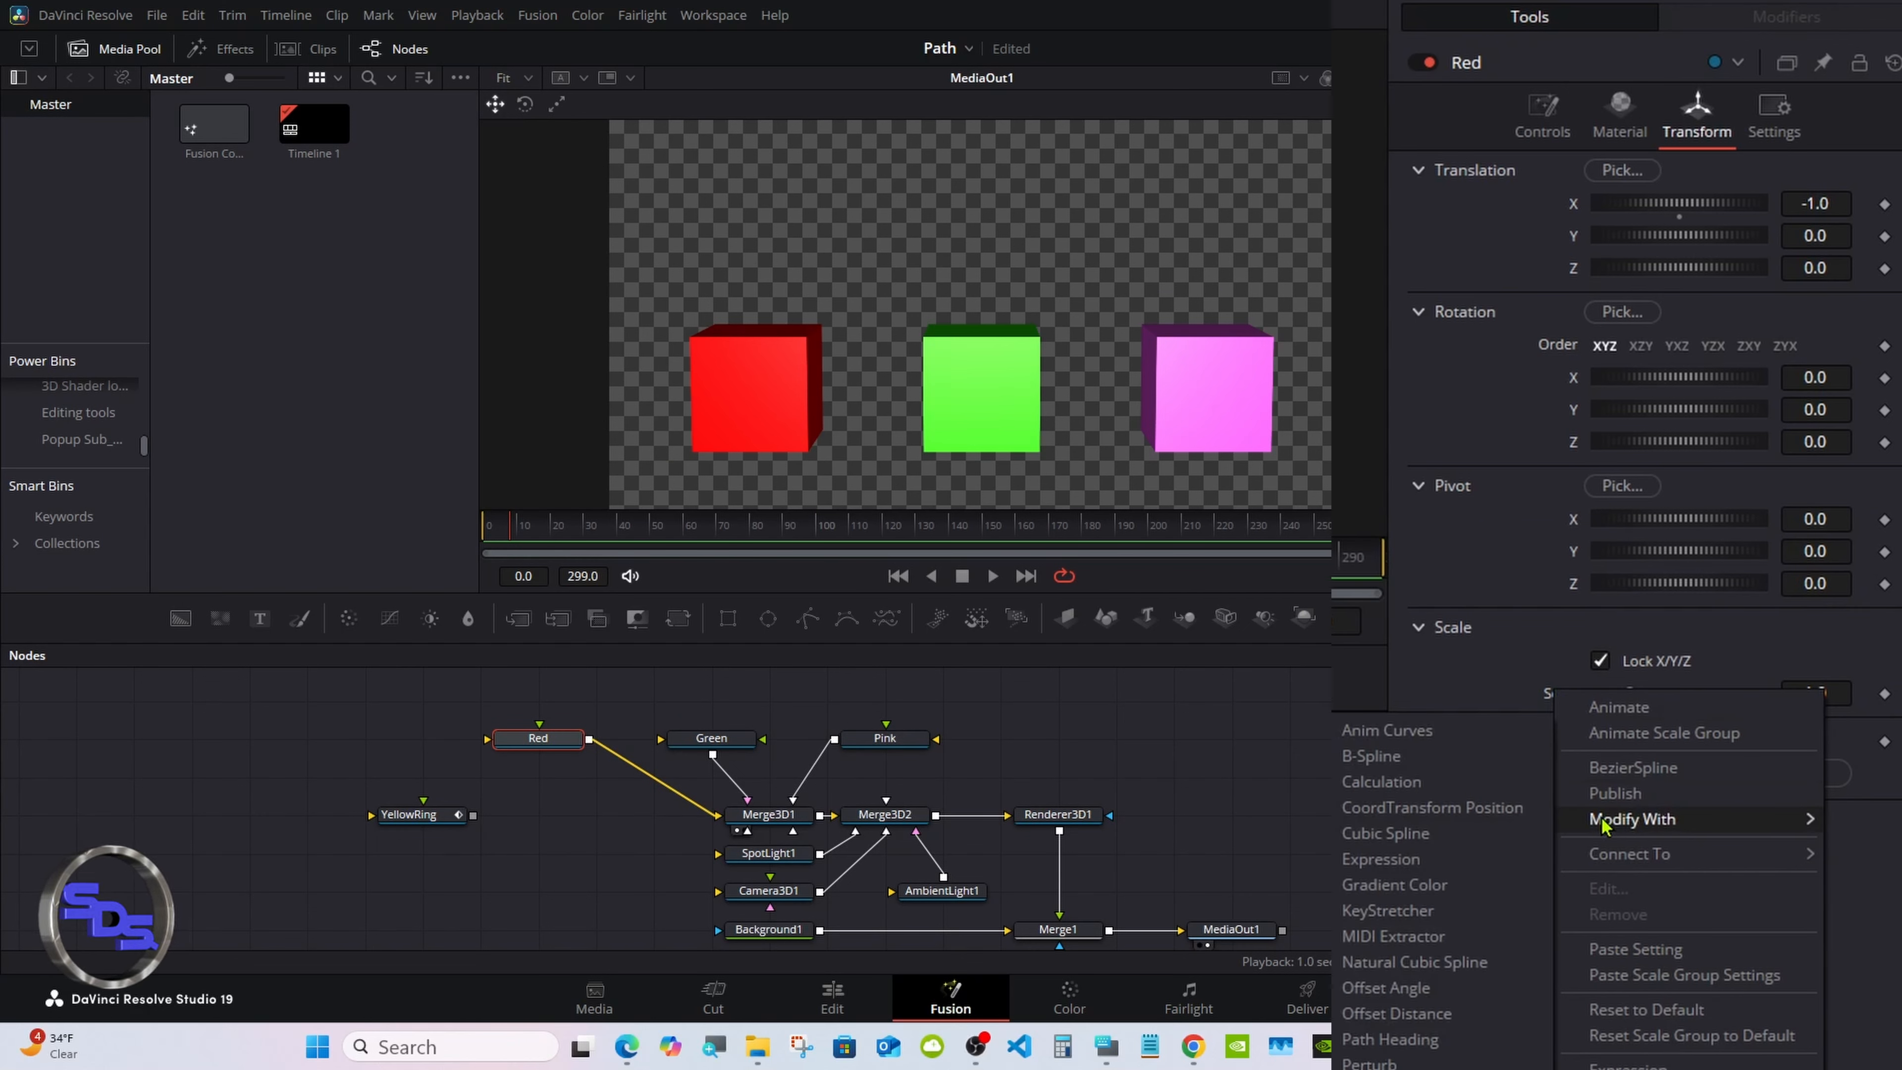
left_click(1451, 732)
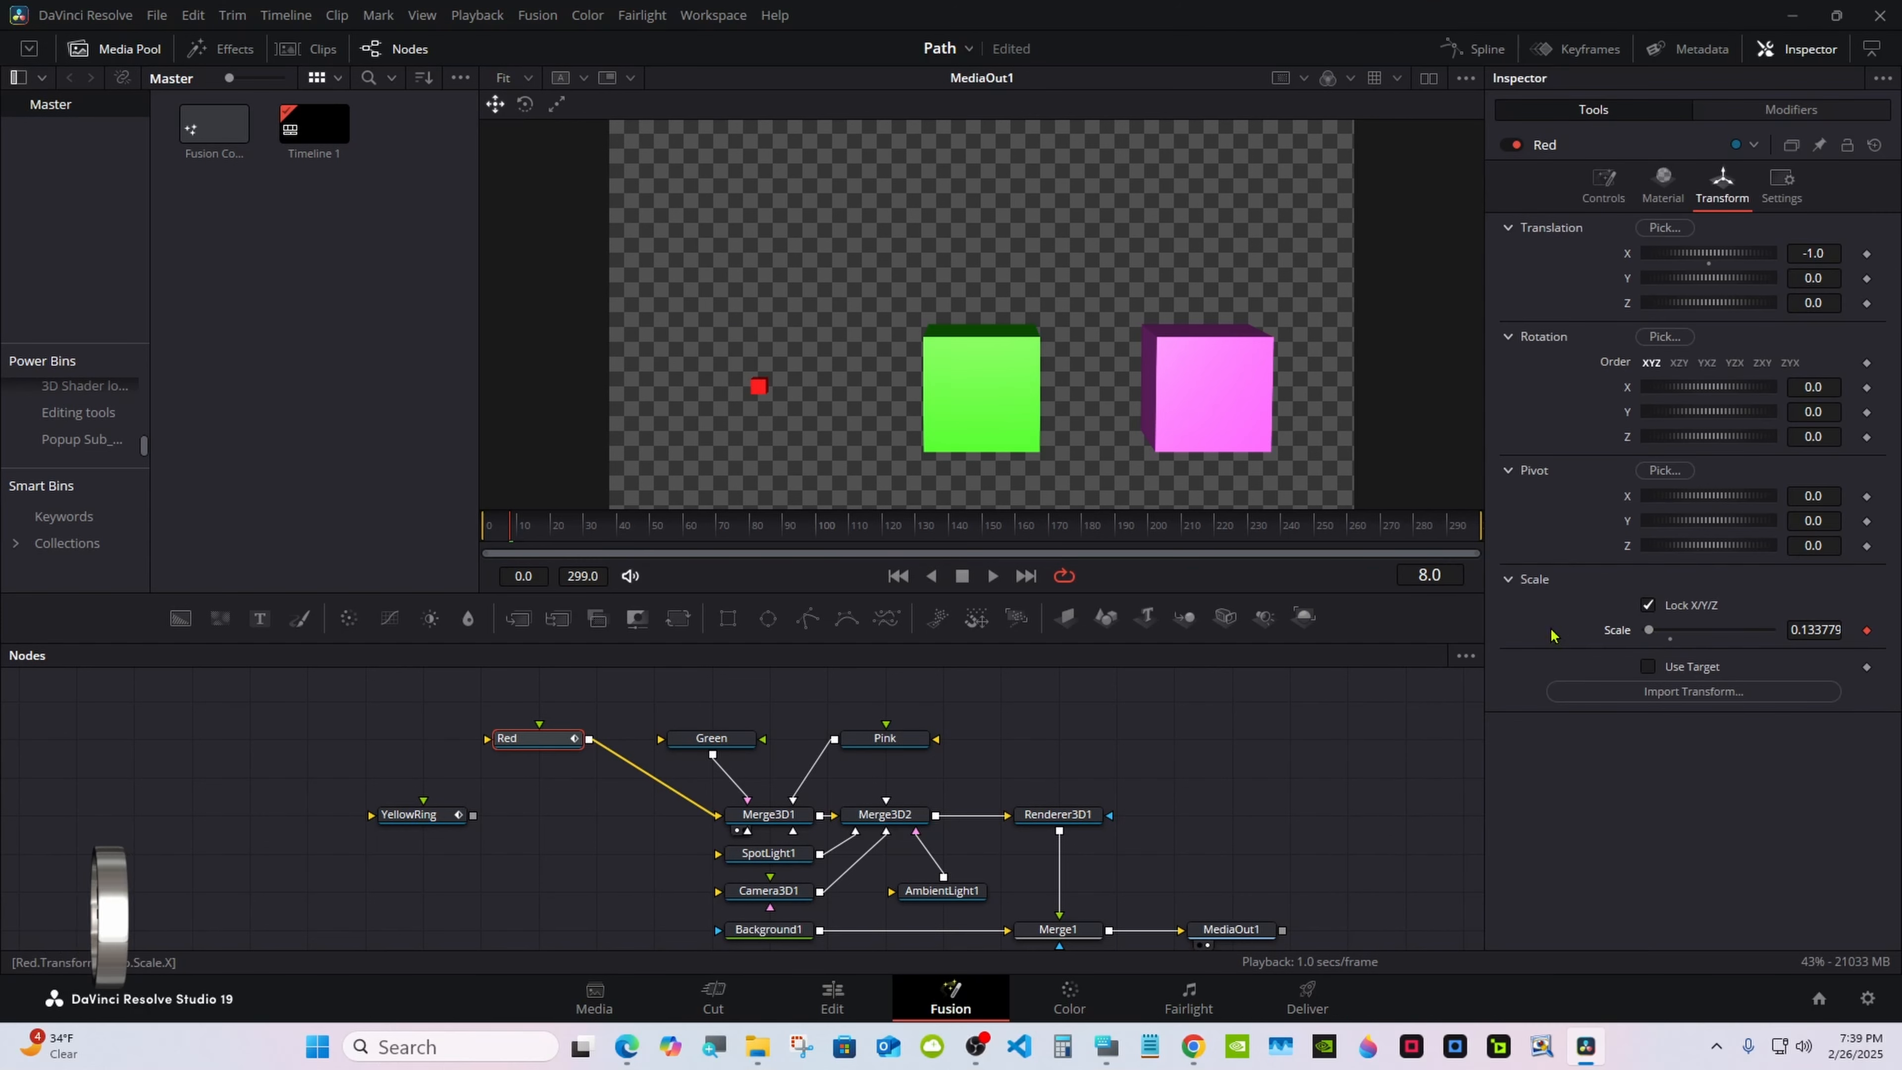
left_click_drag(524, 528, 683, 533)
Connect the Green cube's Scale to the value of Red's X Scale Anim Curves and scrub to frame 89 to check it.
left_click(713, 738)
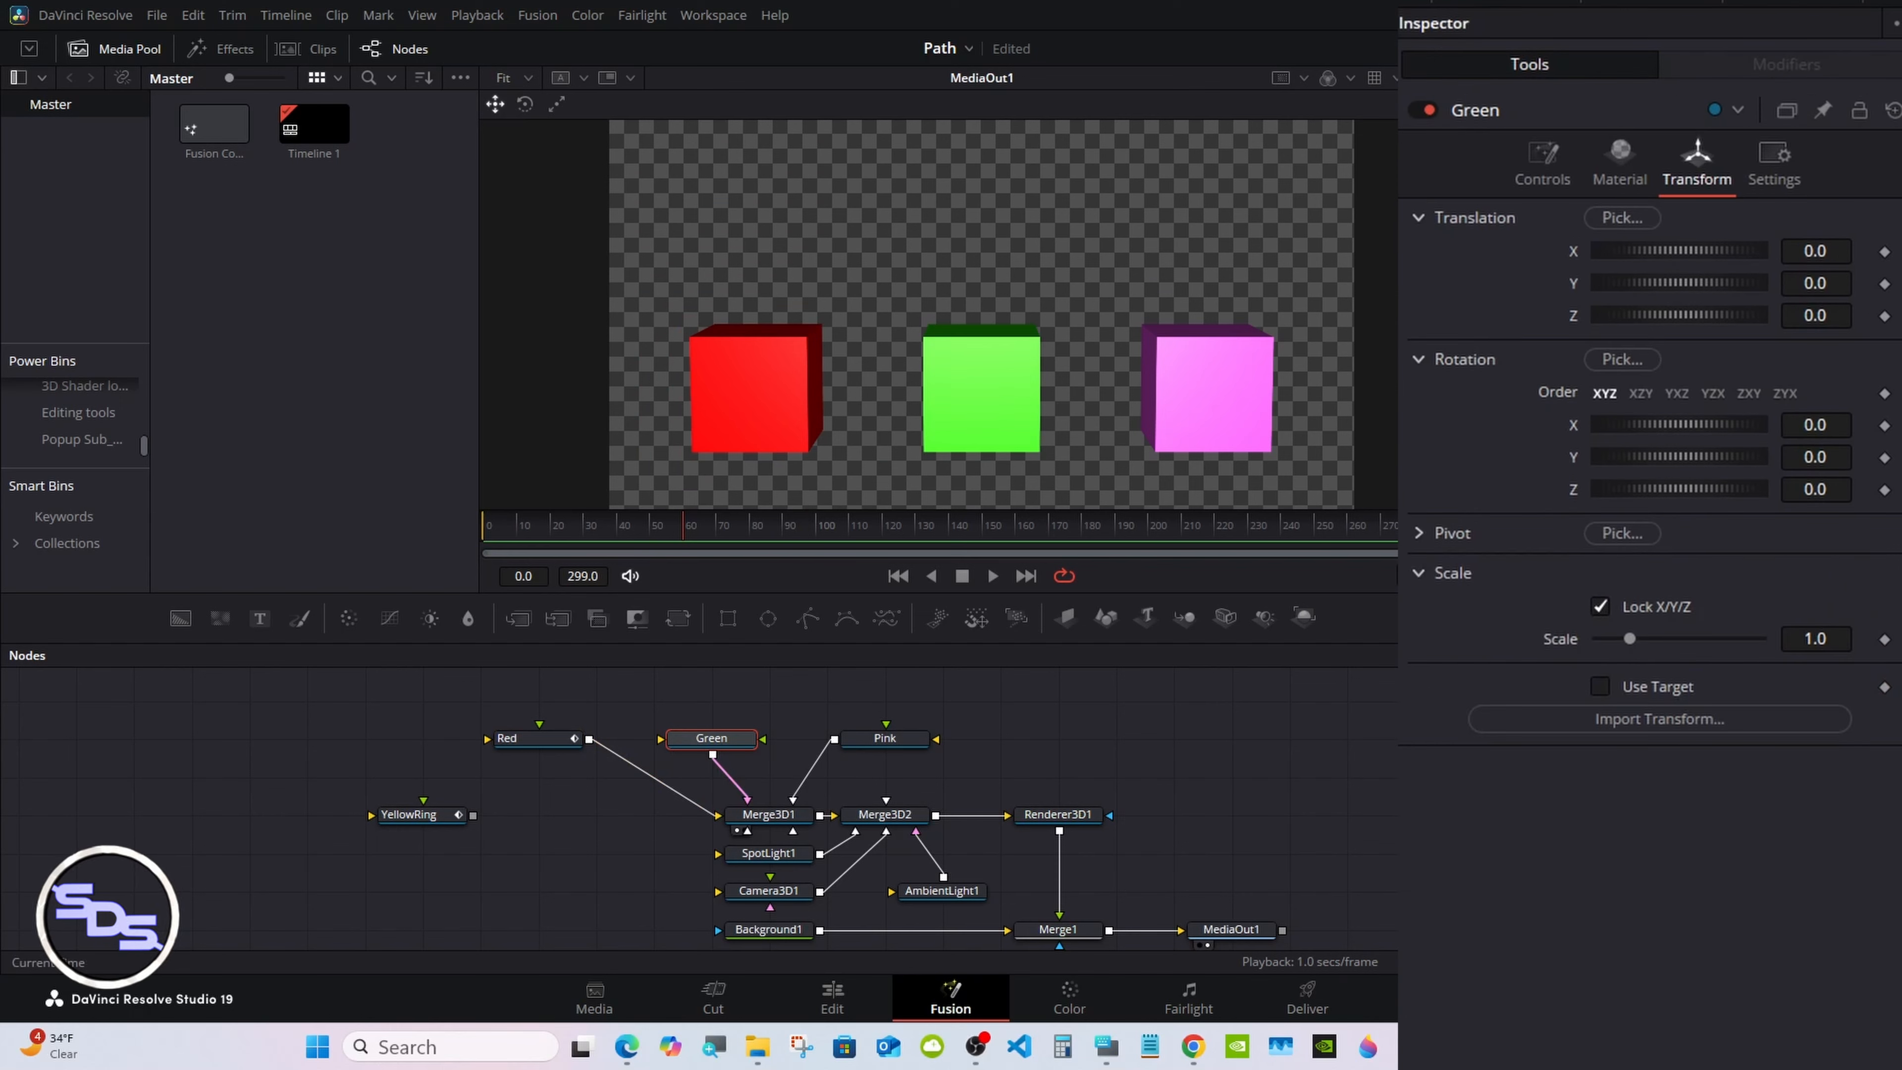
right_click(1576, 644)
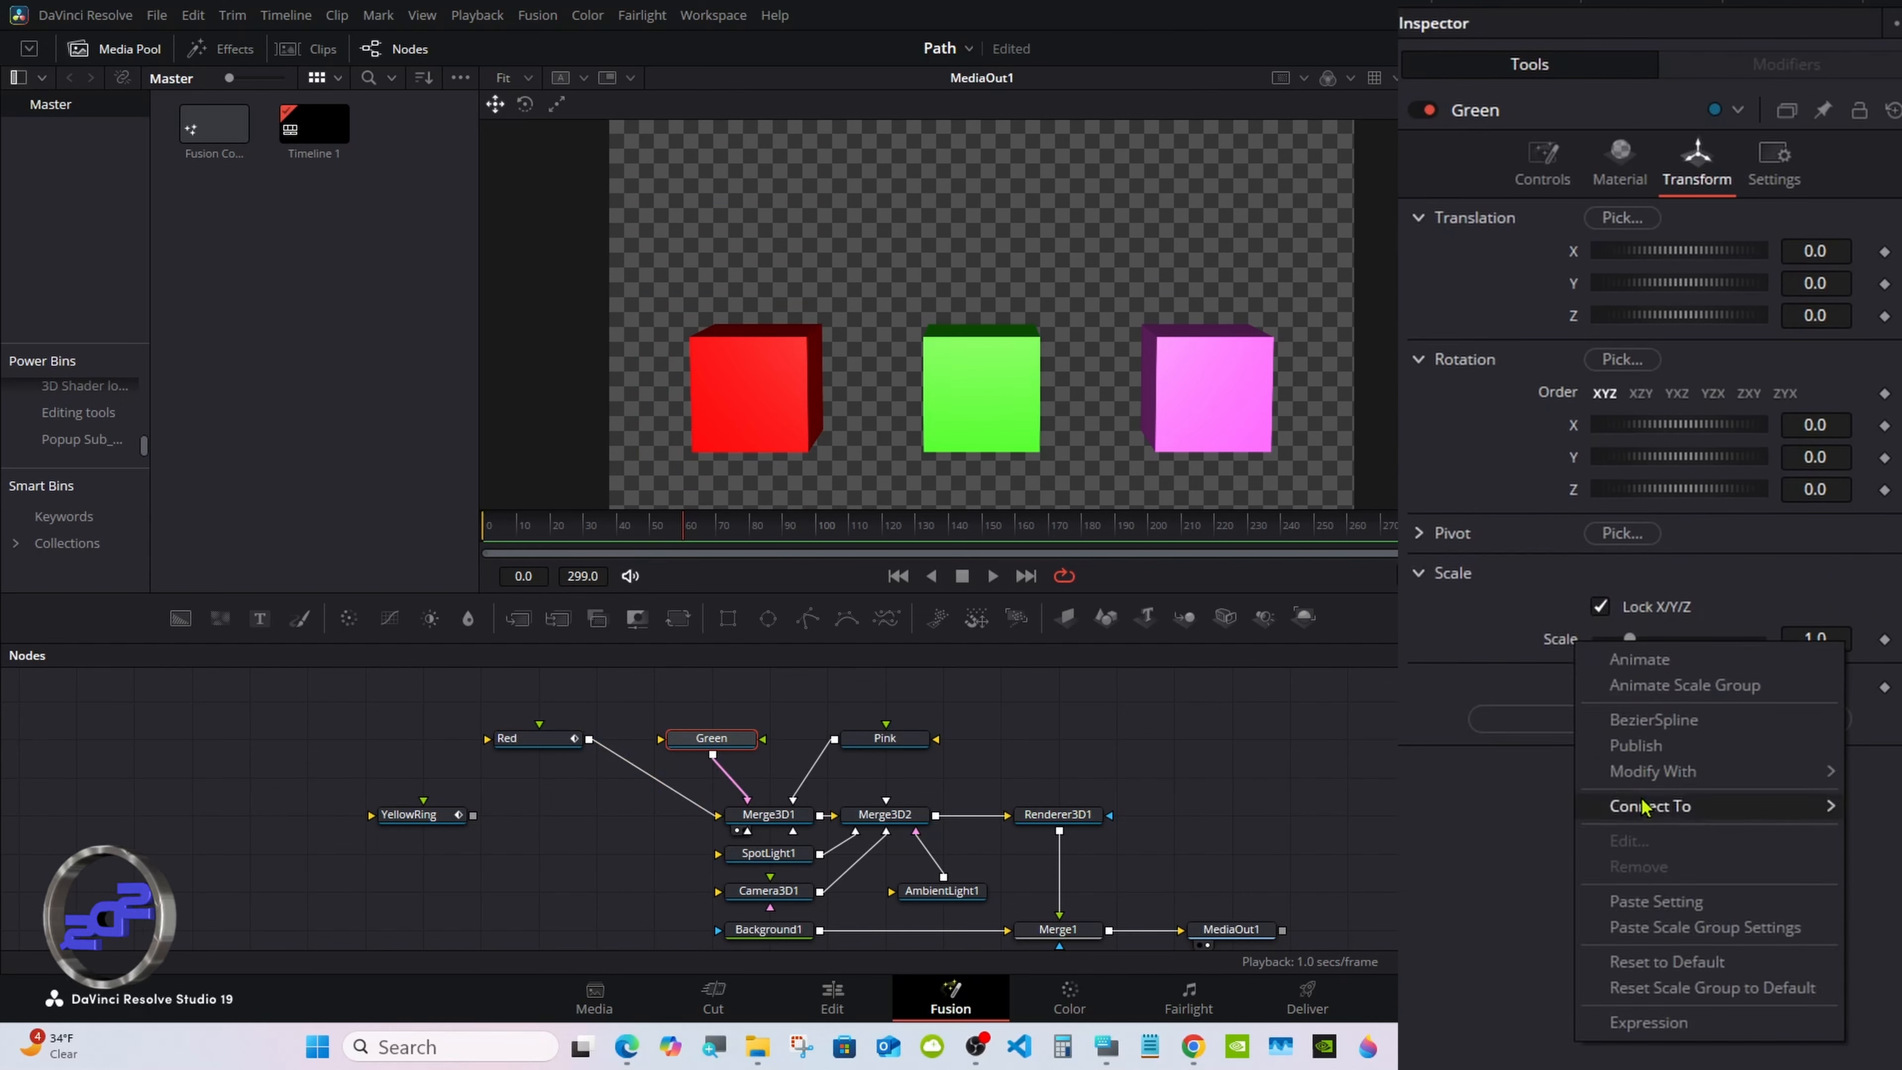
mouse_move(1643, 809)
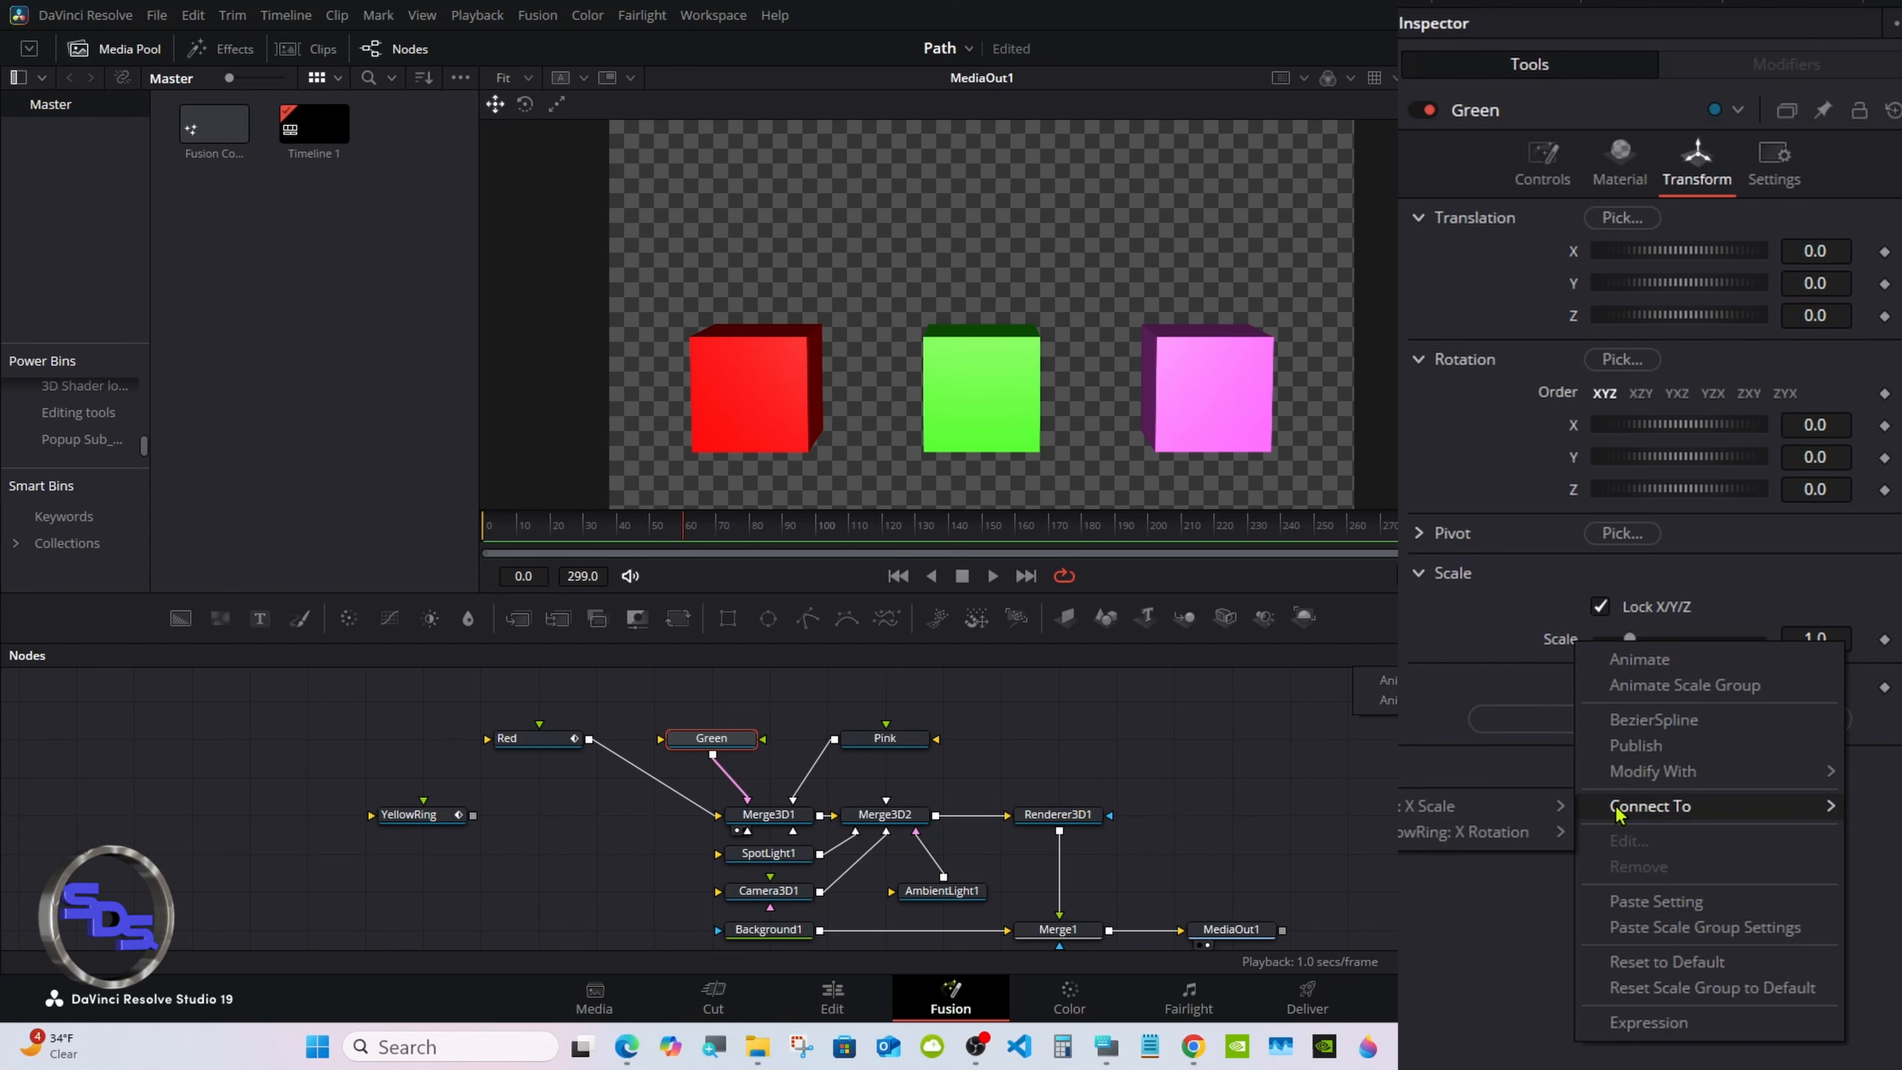
mouse_move(1520, 820)
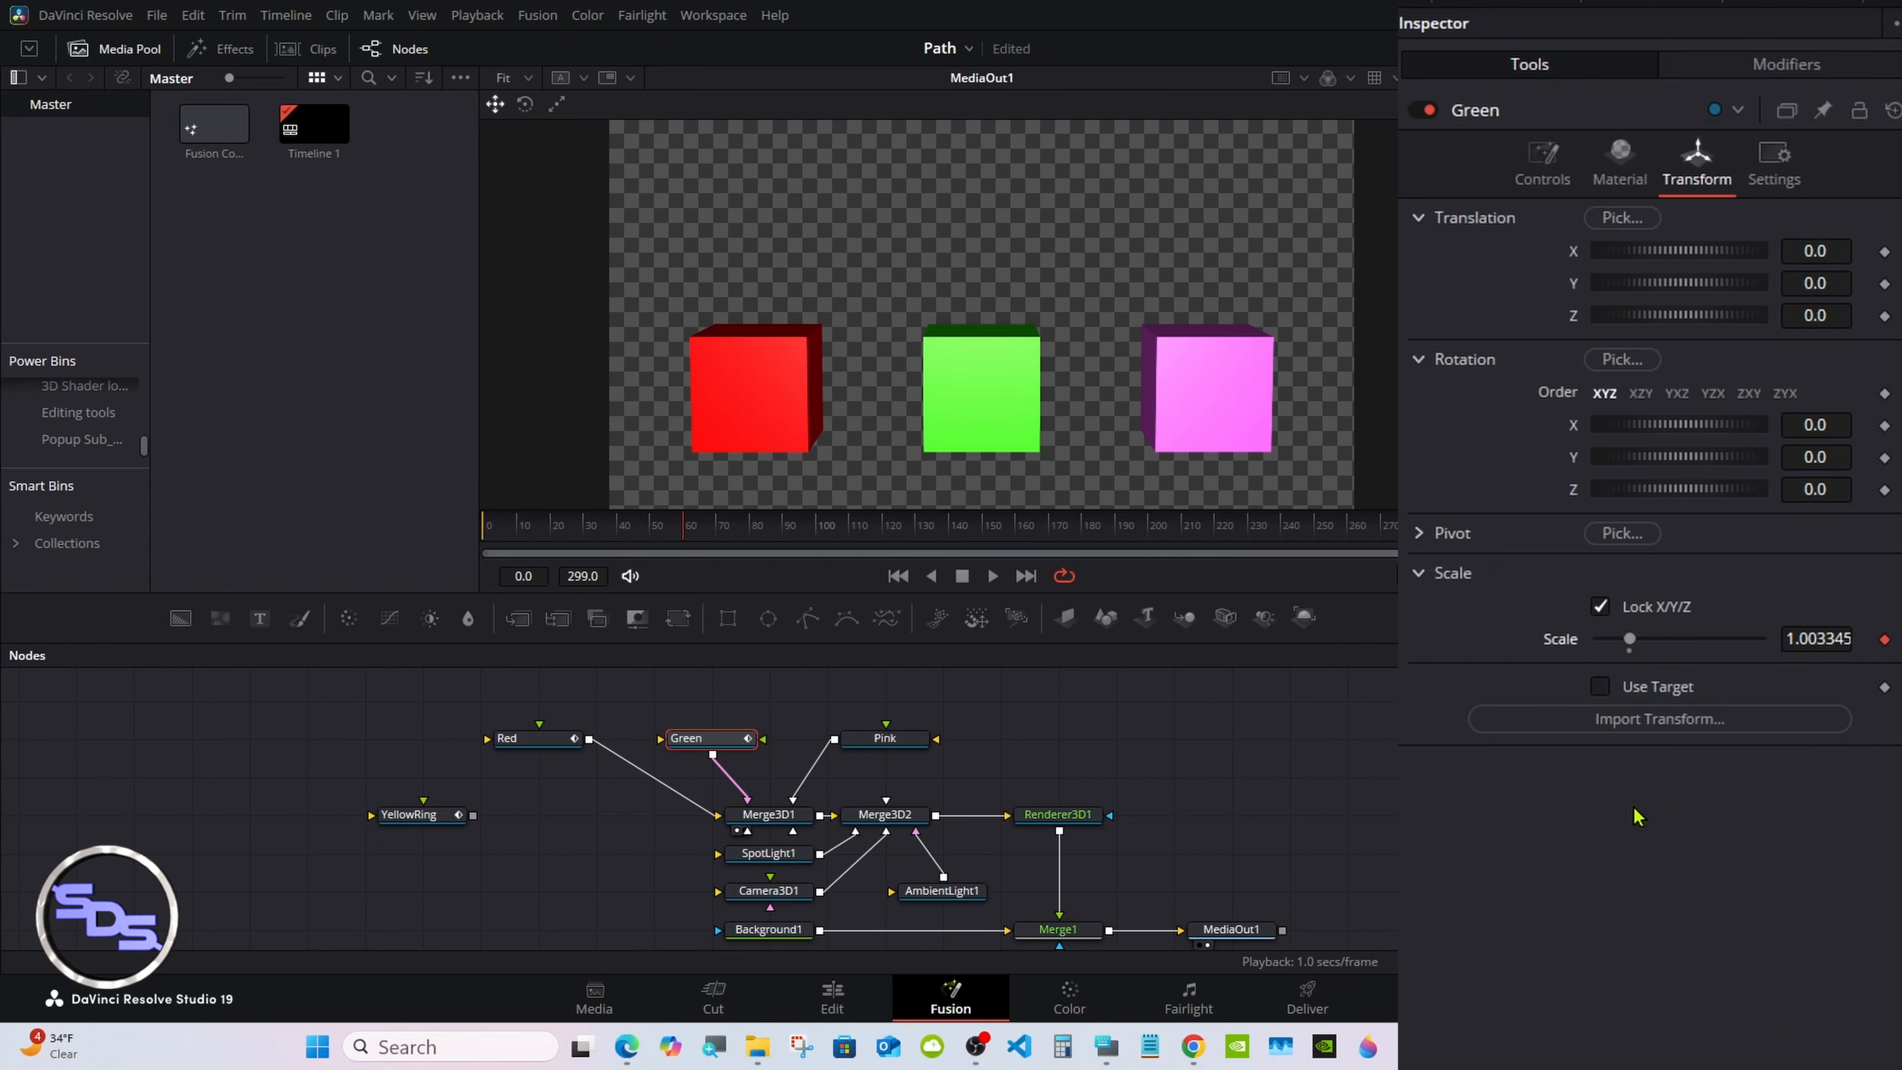
left_click(1633, 807)
left_click_drag(678, 539, 781, 532)
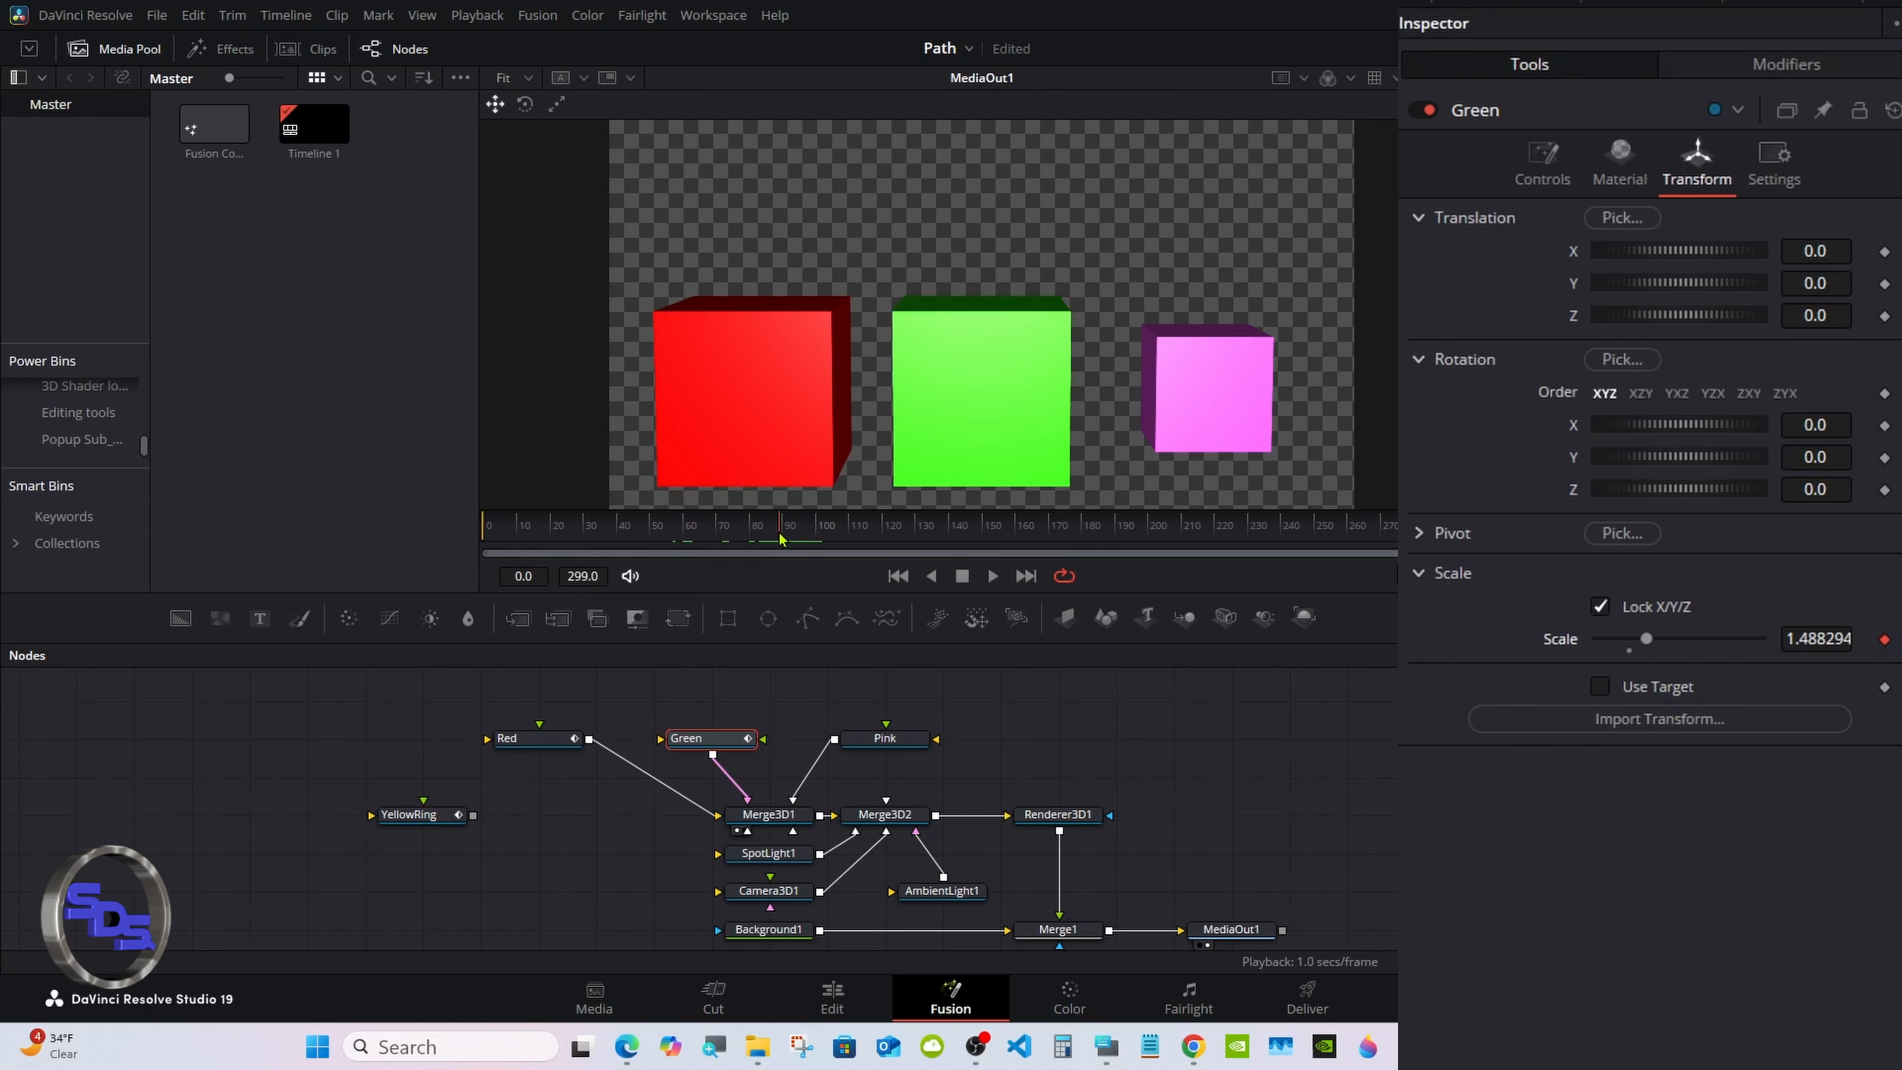
right_click(1619, 554)
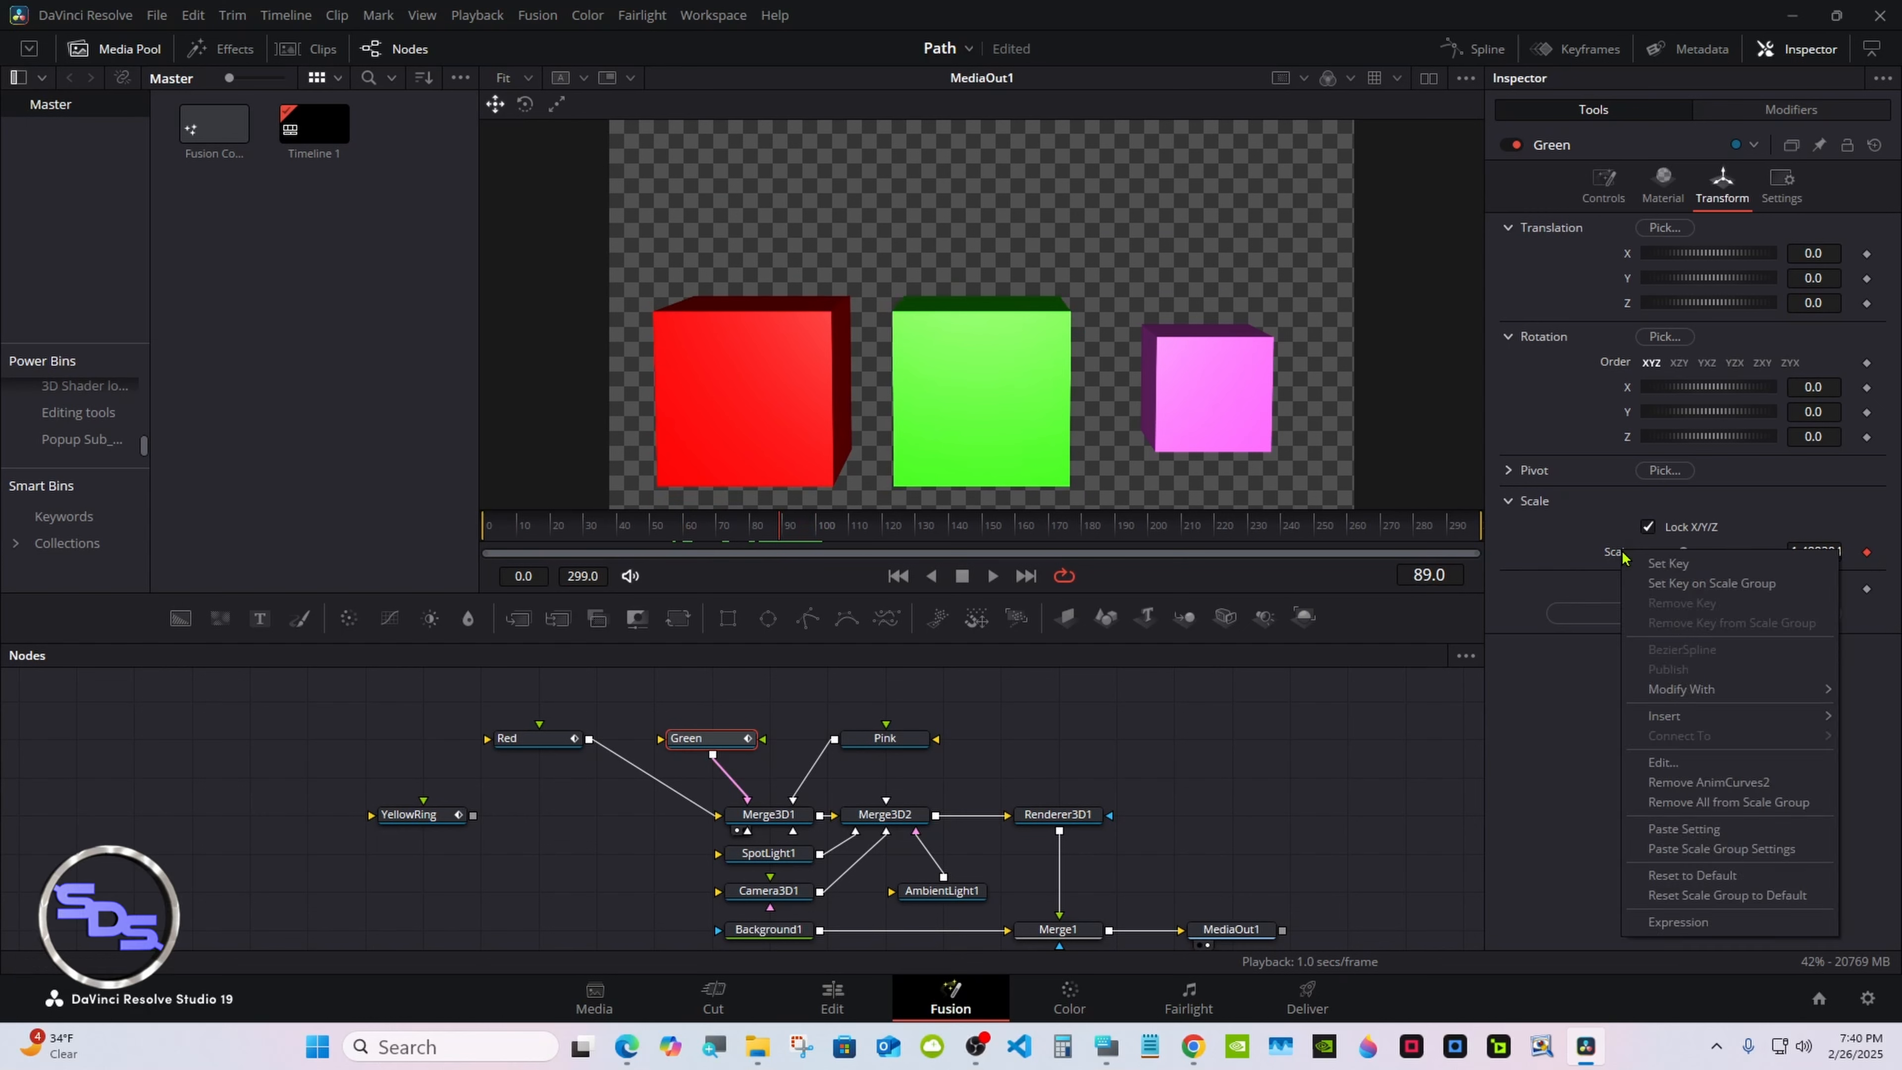
mouse_move(1672, 695)
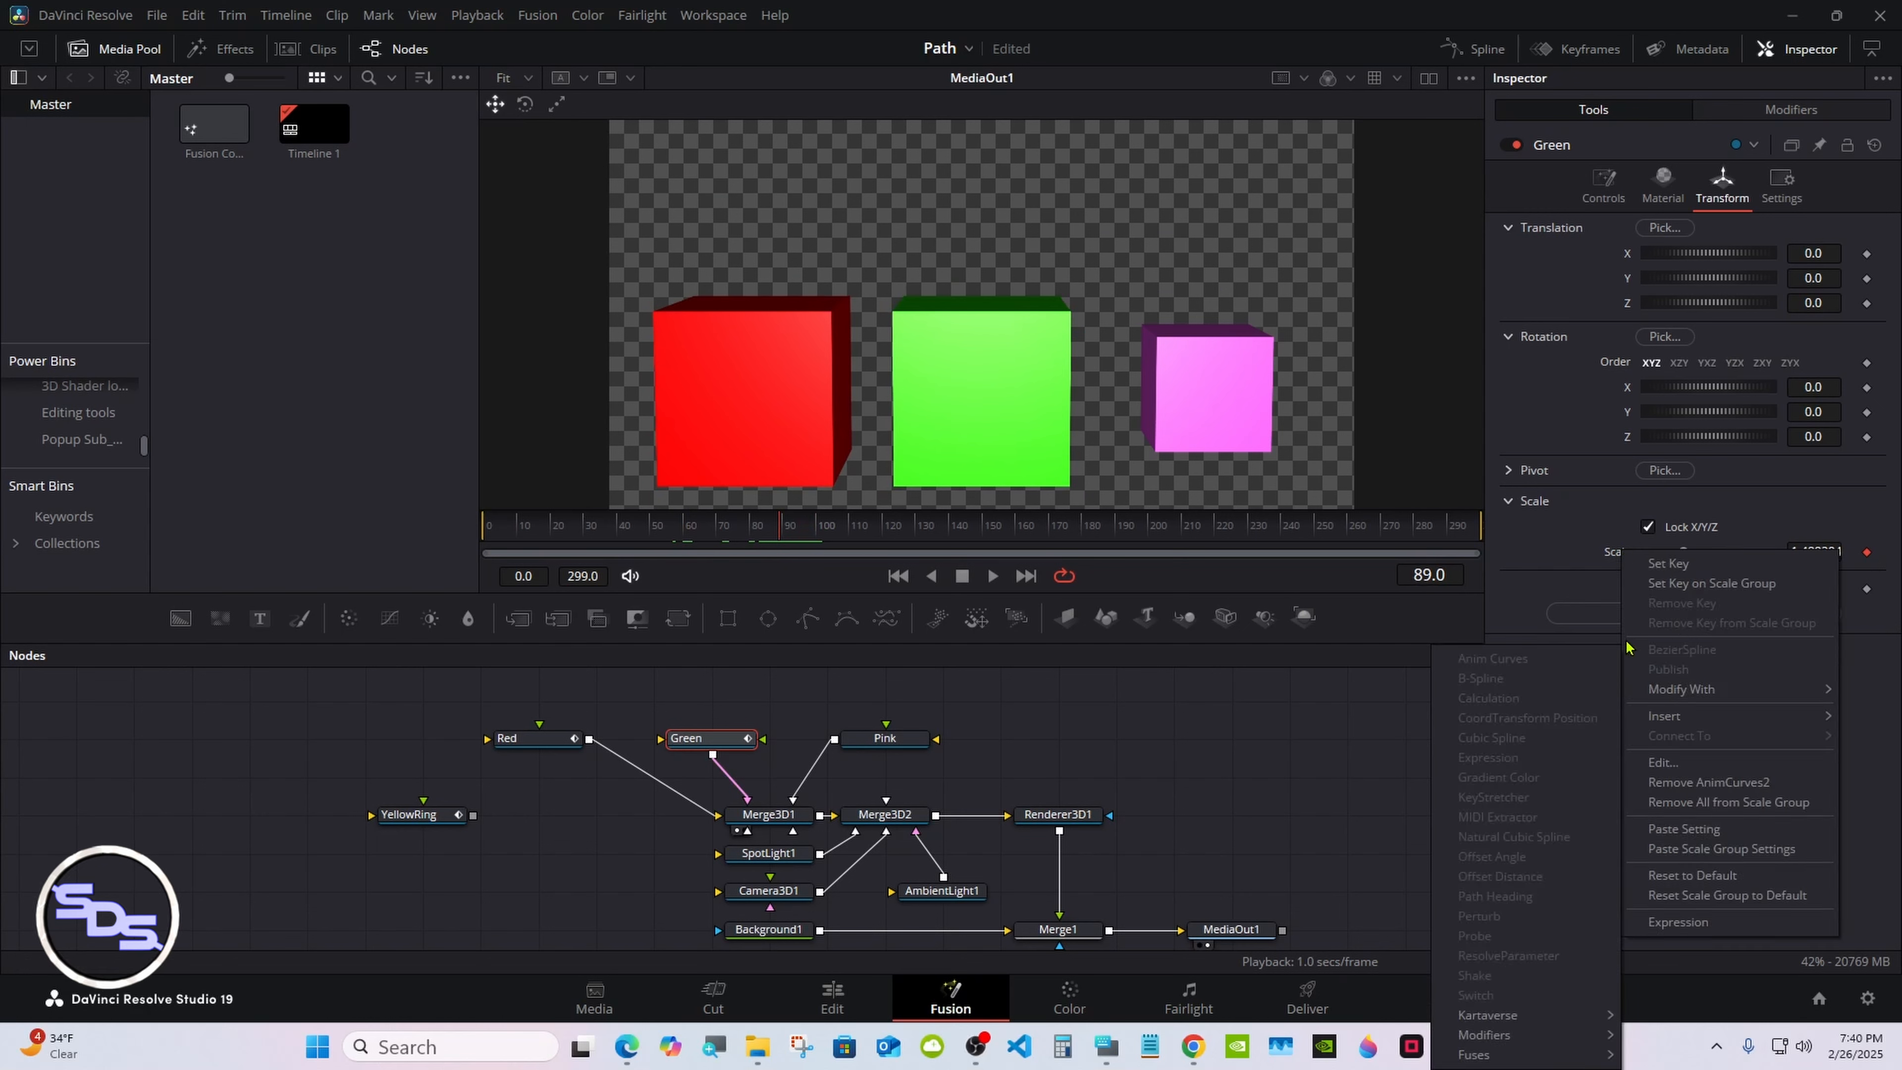
left_click(1571, 547)
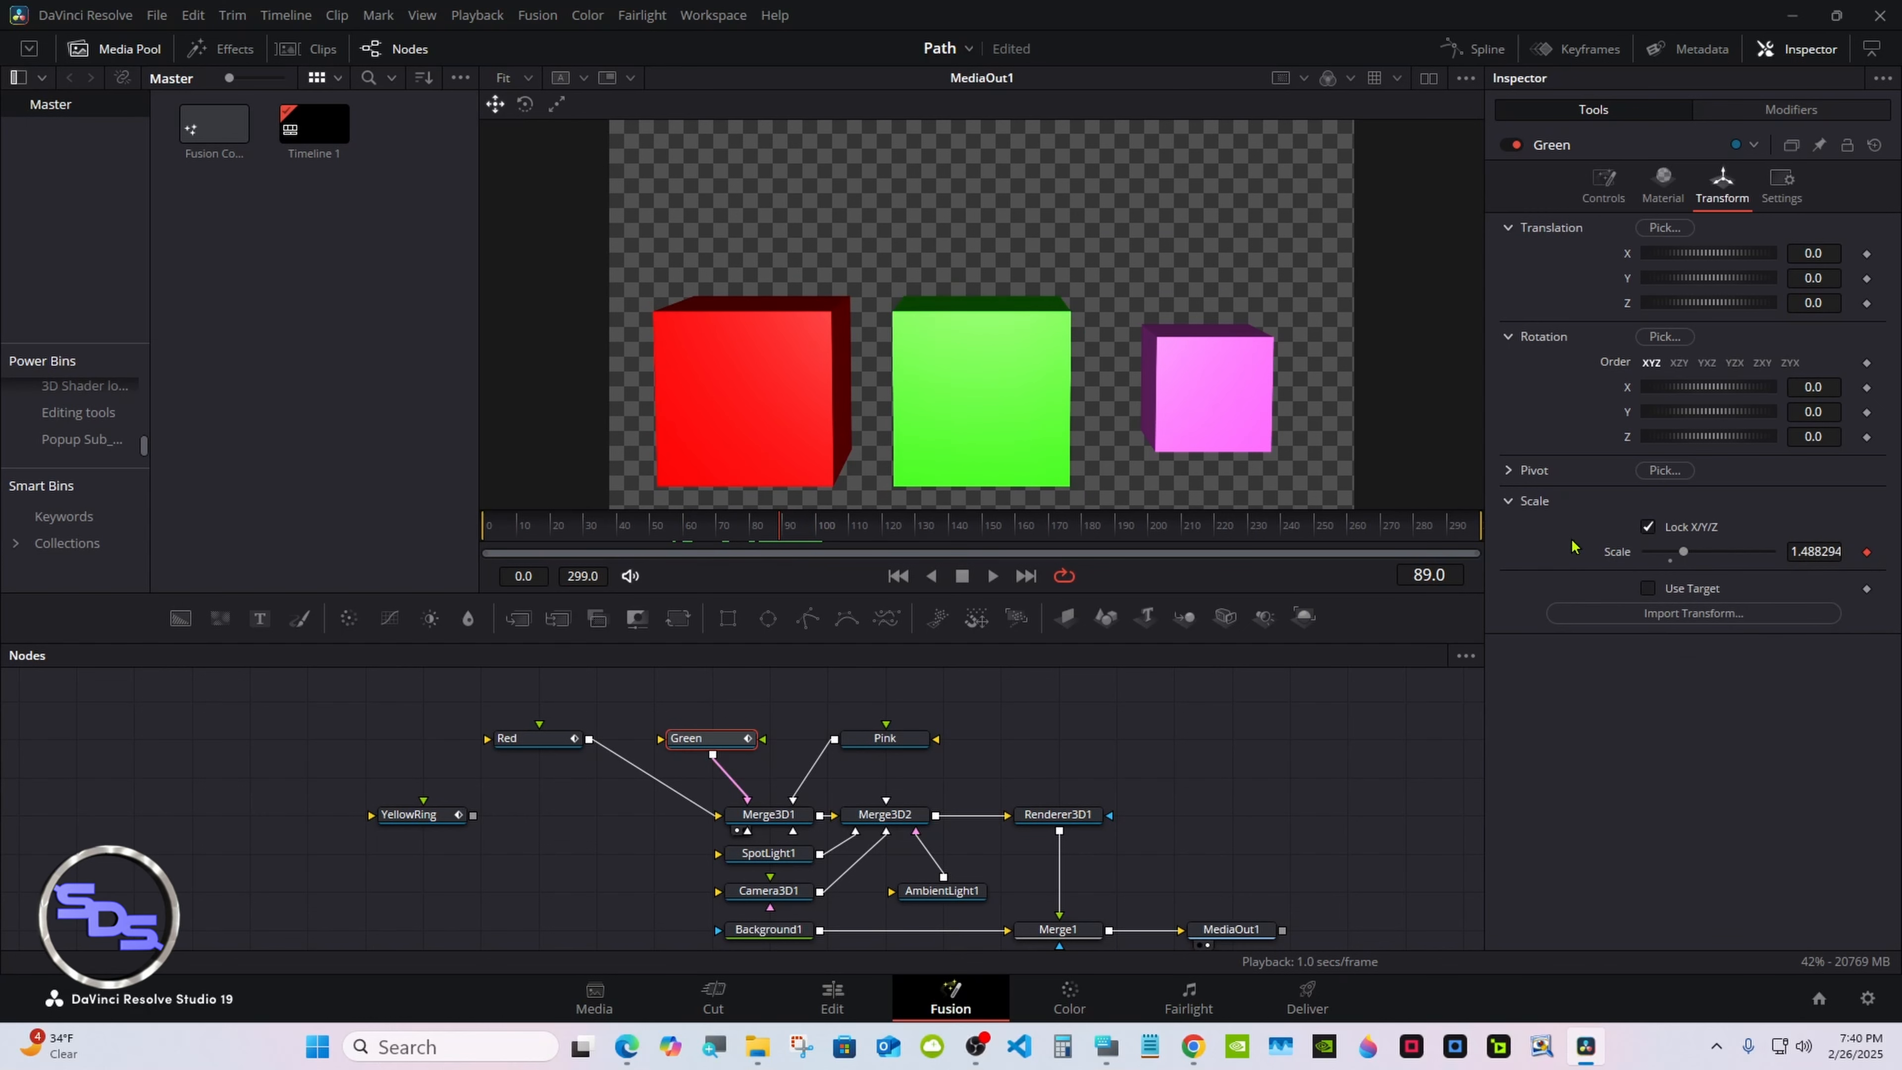
Connect the Pink cube's Scale to the value of Red's X Scale Anim Curves and scrub through the timeline to check it.
left_click(882, 740)
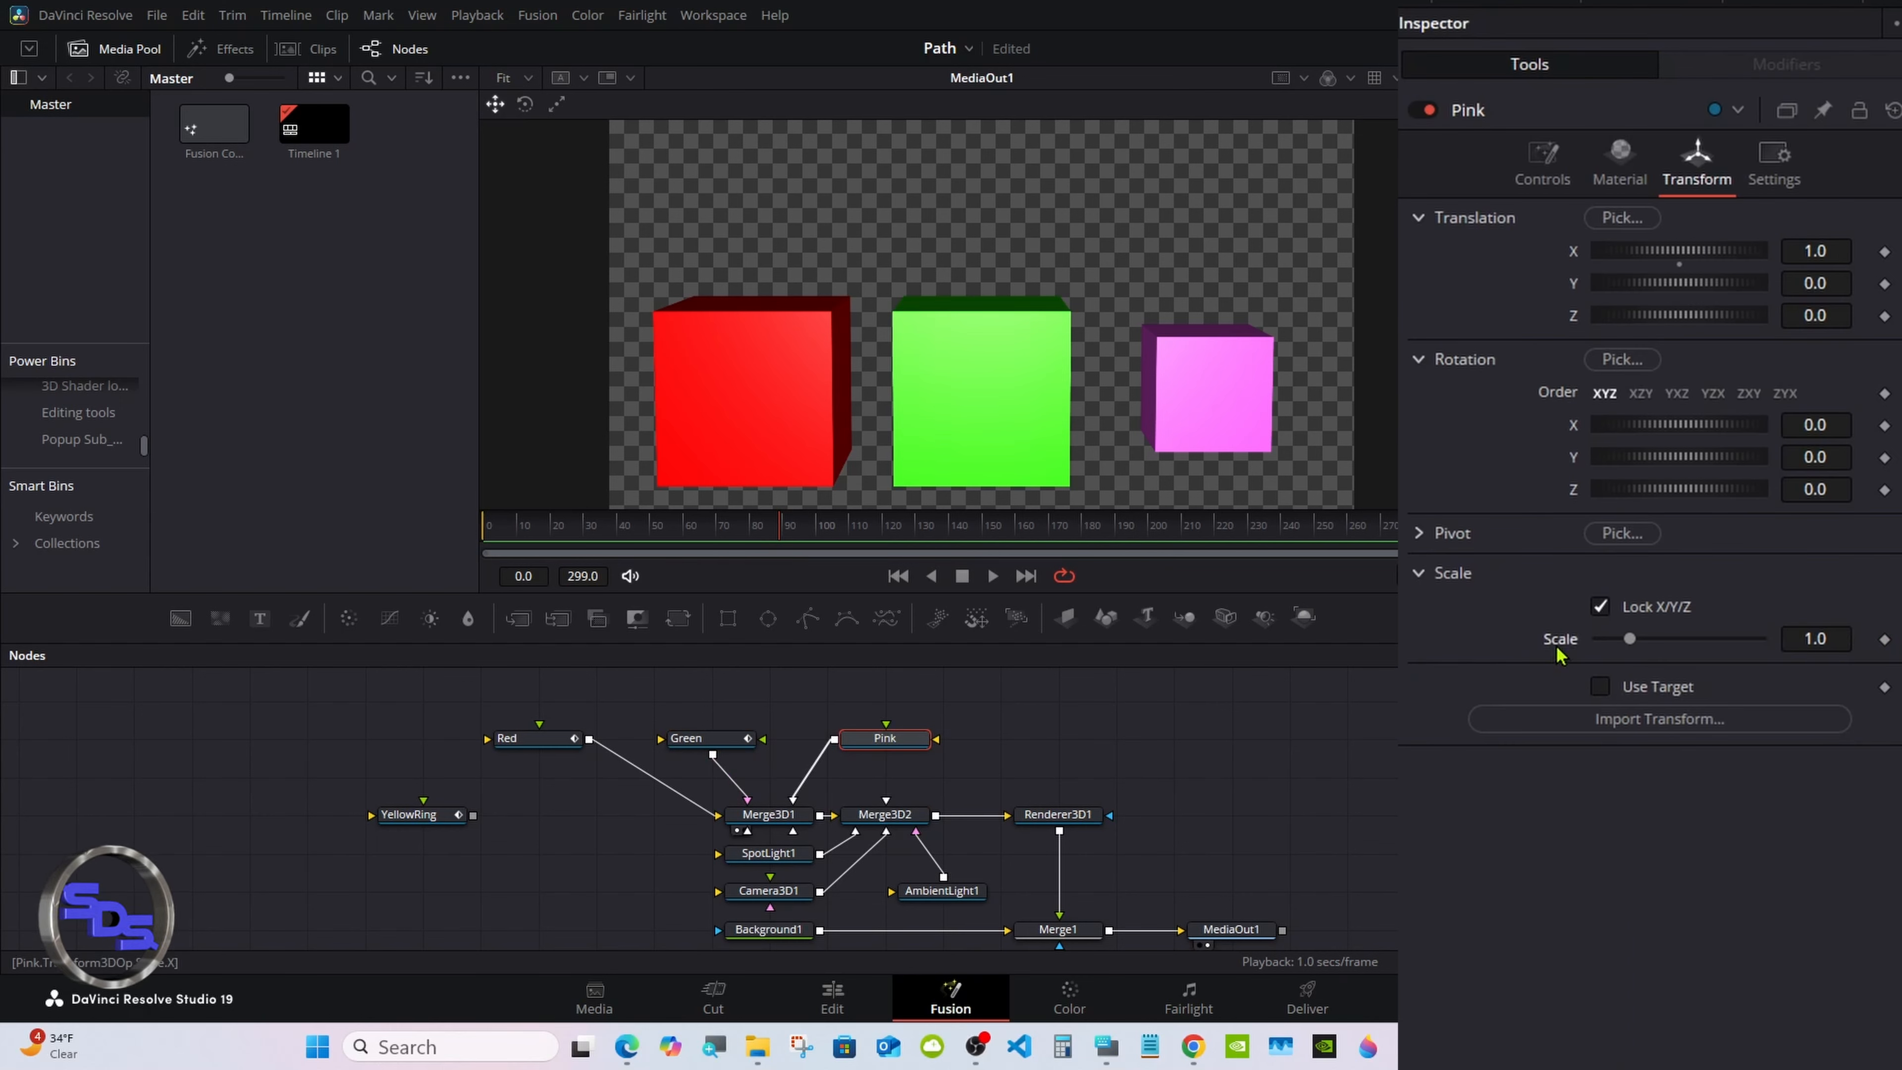
right_click(1557, 653)
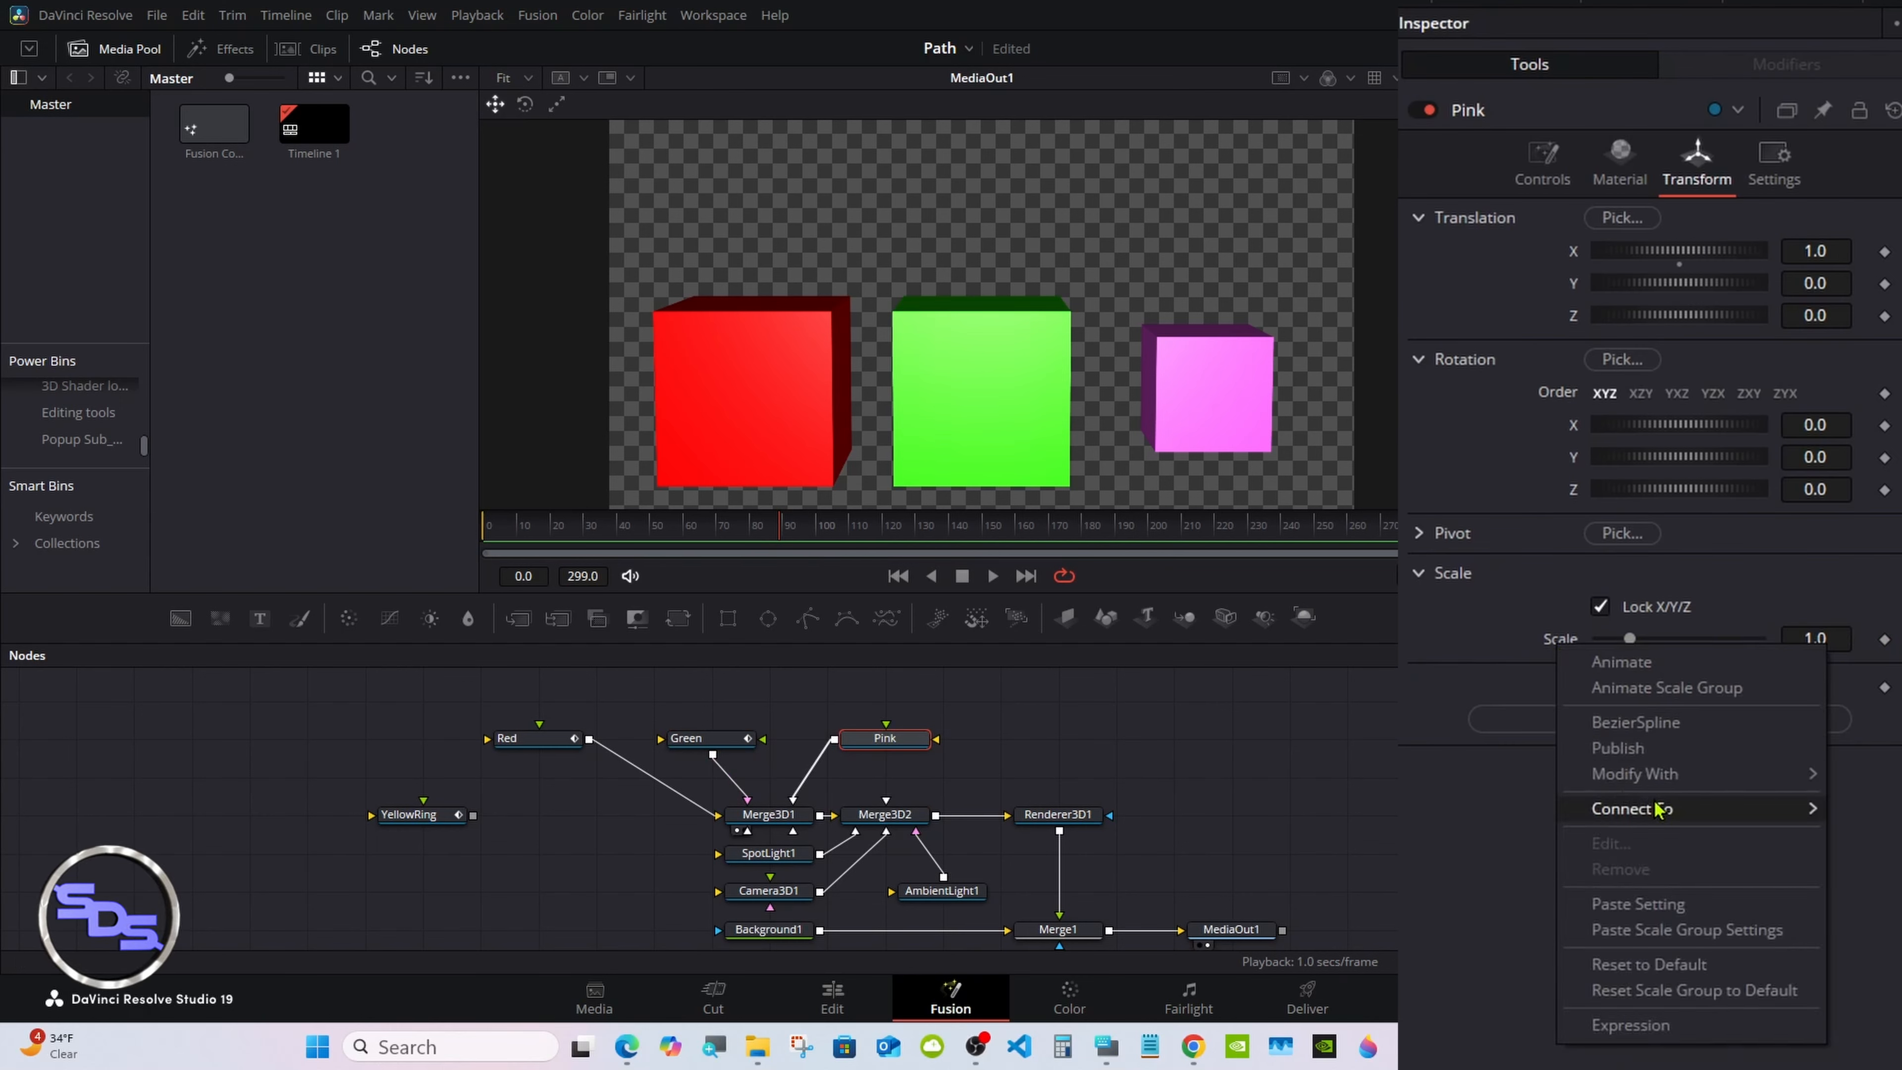
mouse_move(1657, 810)
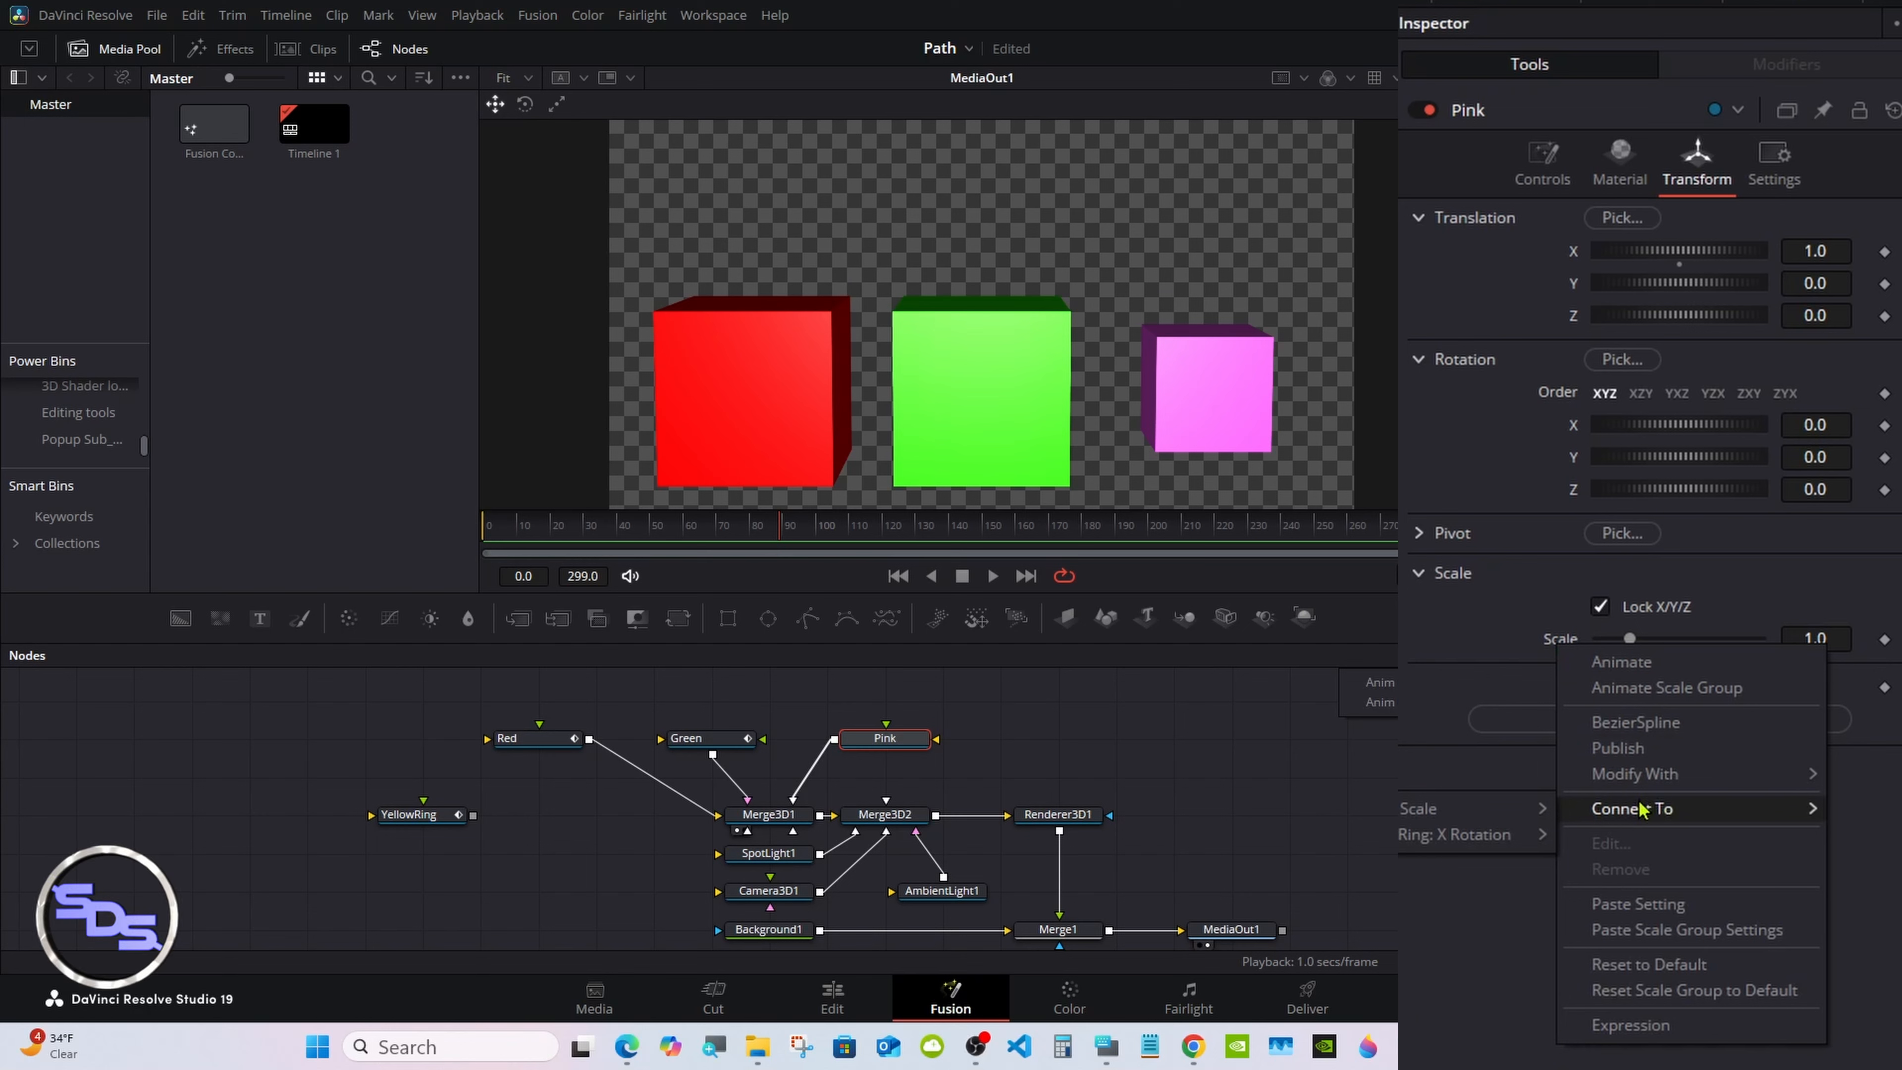
mouse_move(1451, 813)
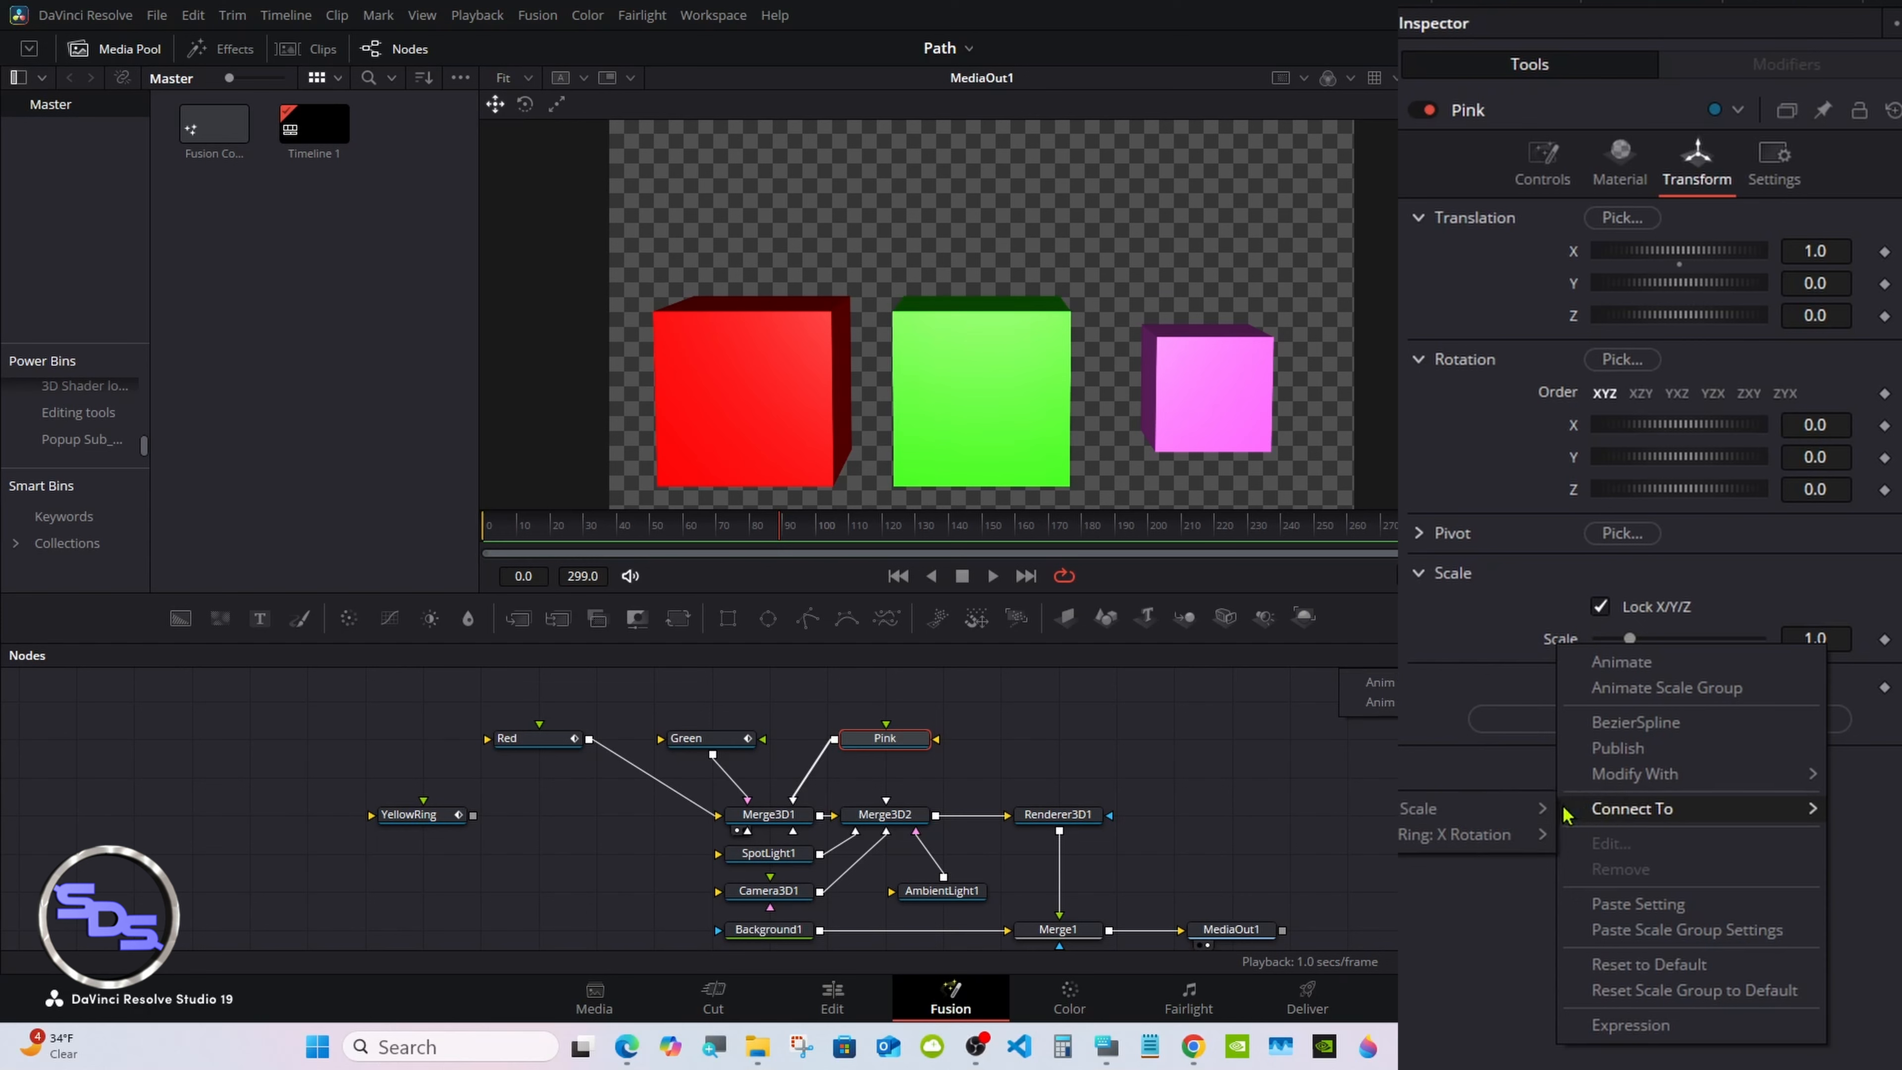
left_click(1589, 812)
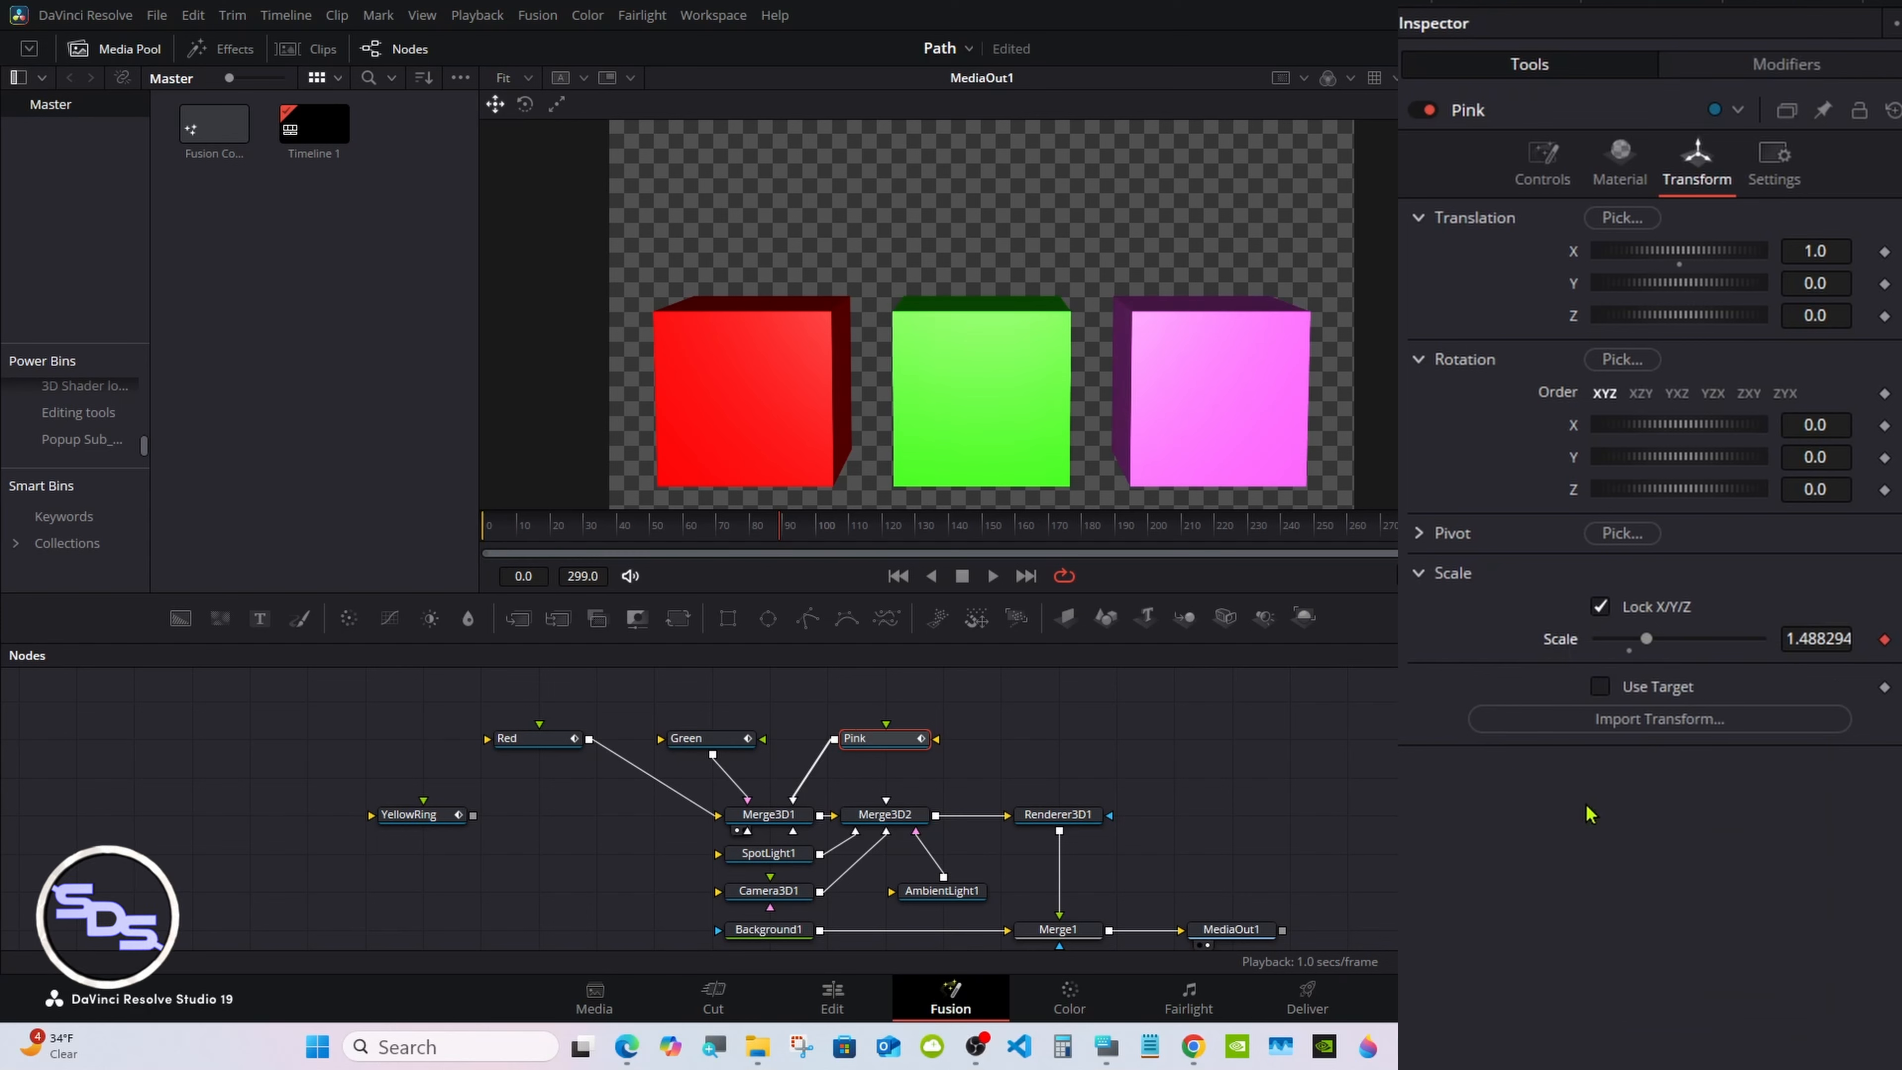
left_click_drag(1104, 524, 739, 522)
Enlarge the node area and reset the Scale of the Red, Green and Pink cubes to default.
left_click_drag(1003, 644, 1062, 601)
left_click(557, 699)
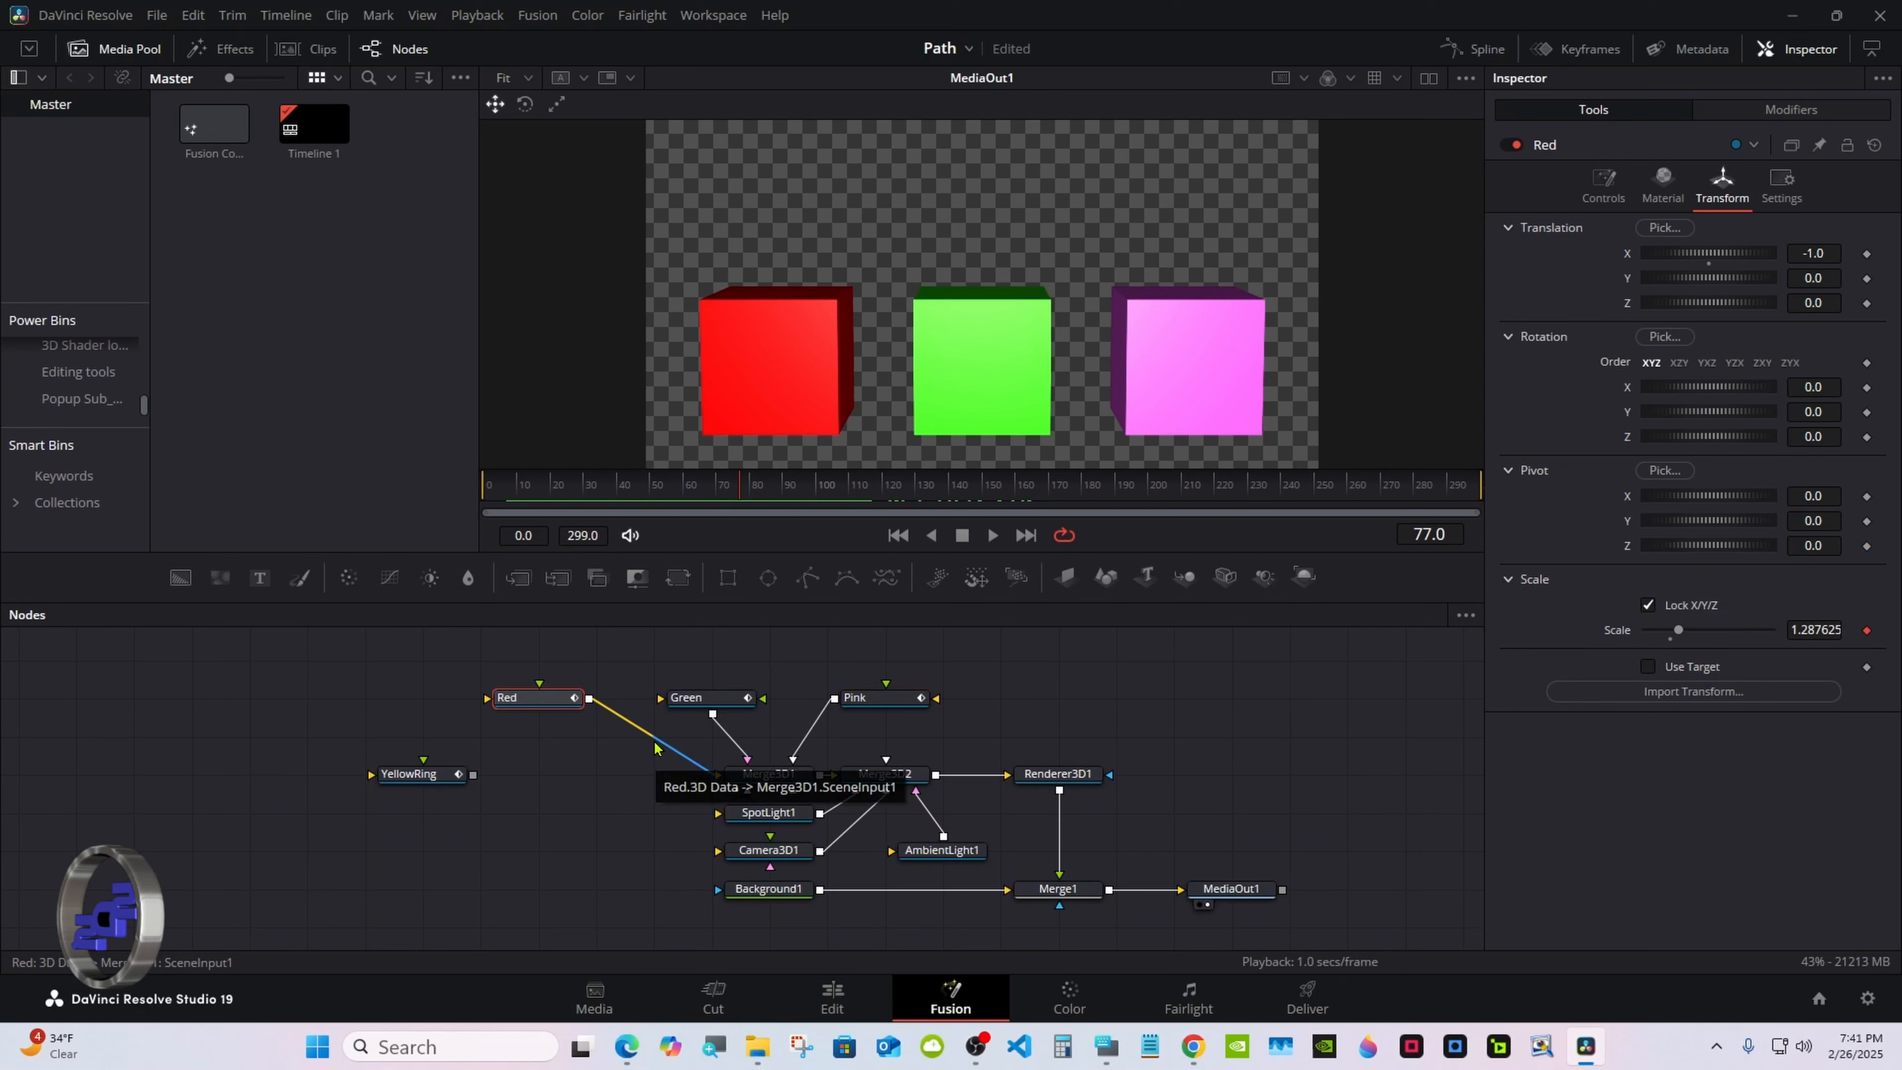
left_click(686, 699)
key("ctrl+z")
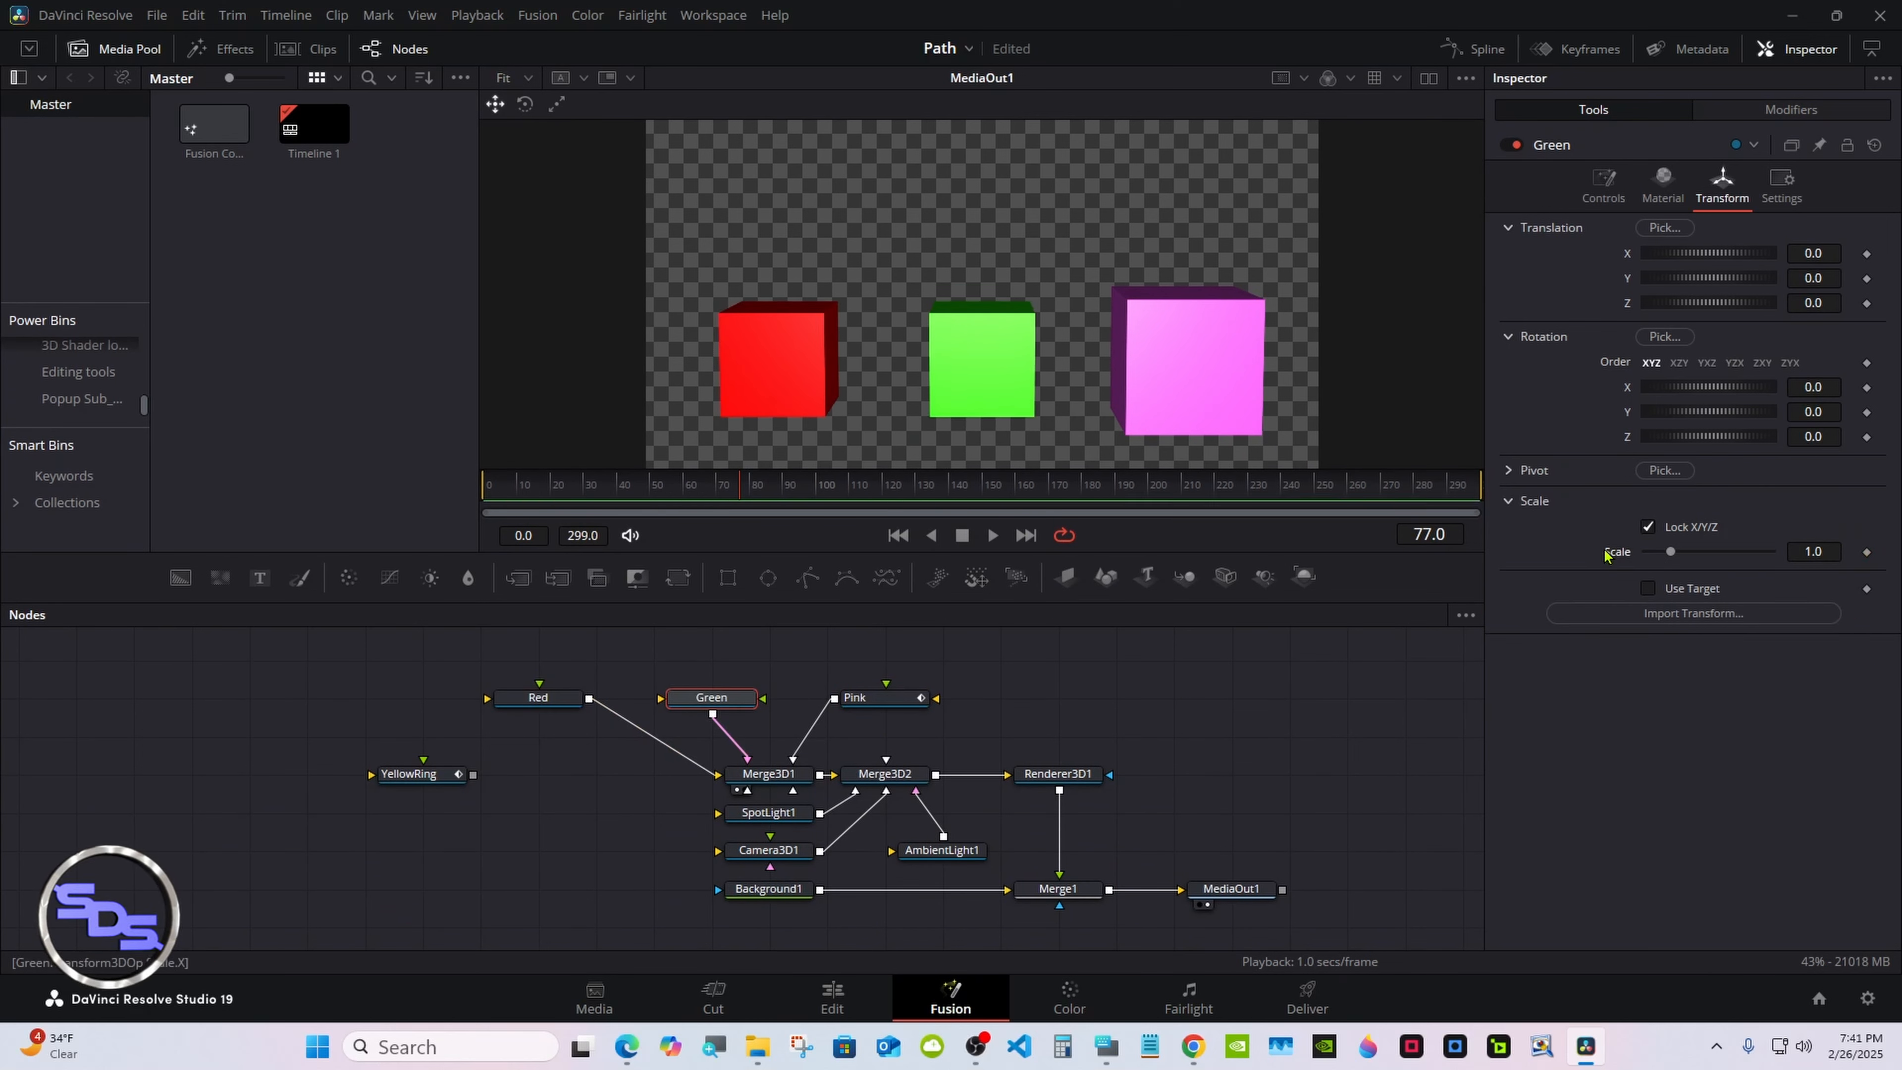
left_click(918, 703)
key("ctrl+z")
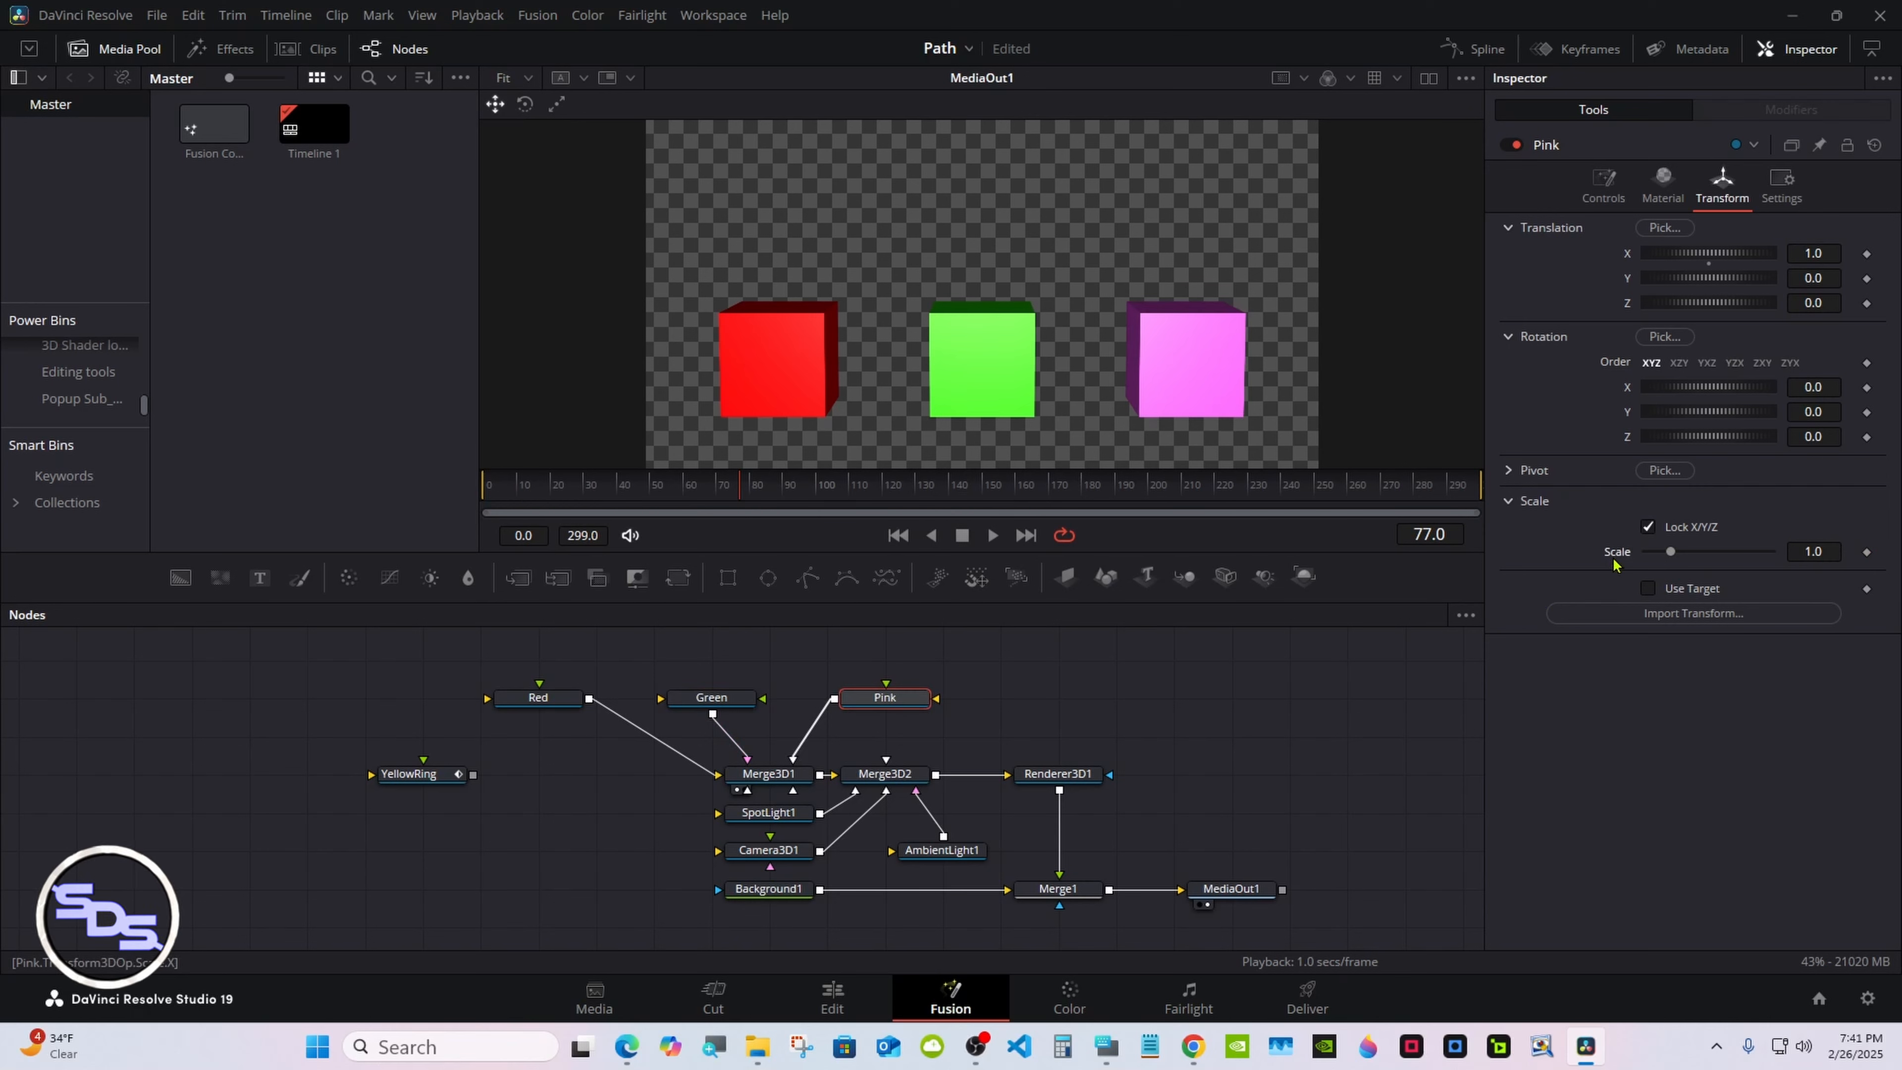
Modify the Red cube's Diffuse Red value with Anim Curves and scrub through the timeline to check the color change.
left_click(515, 703)
left_click(1662, 184)
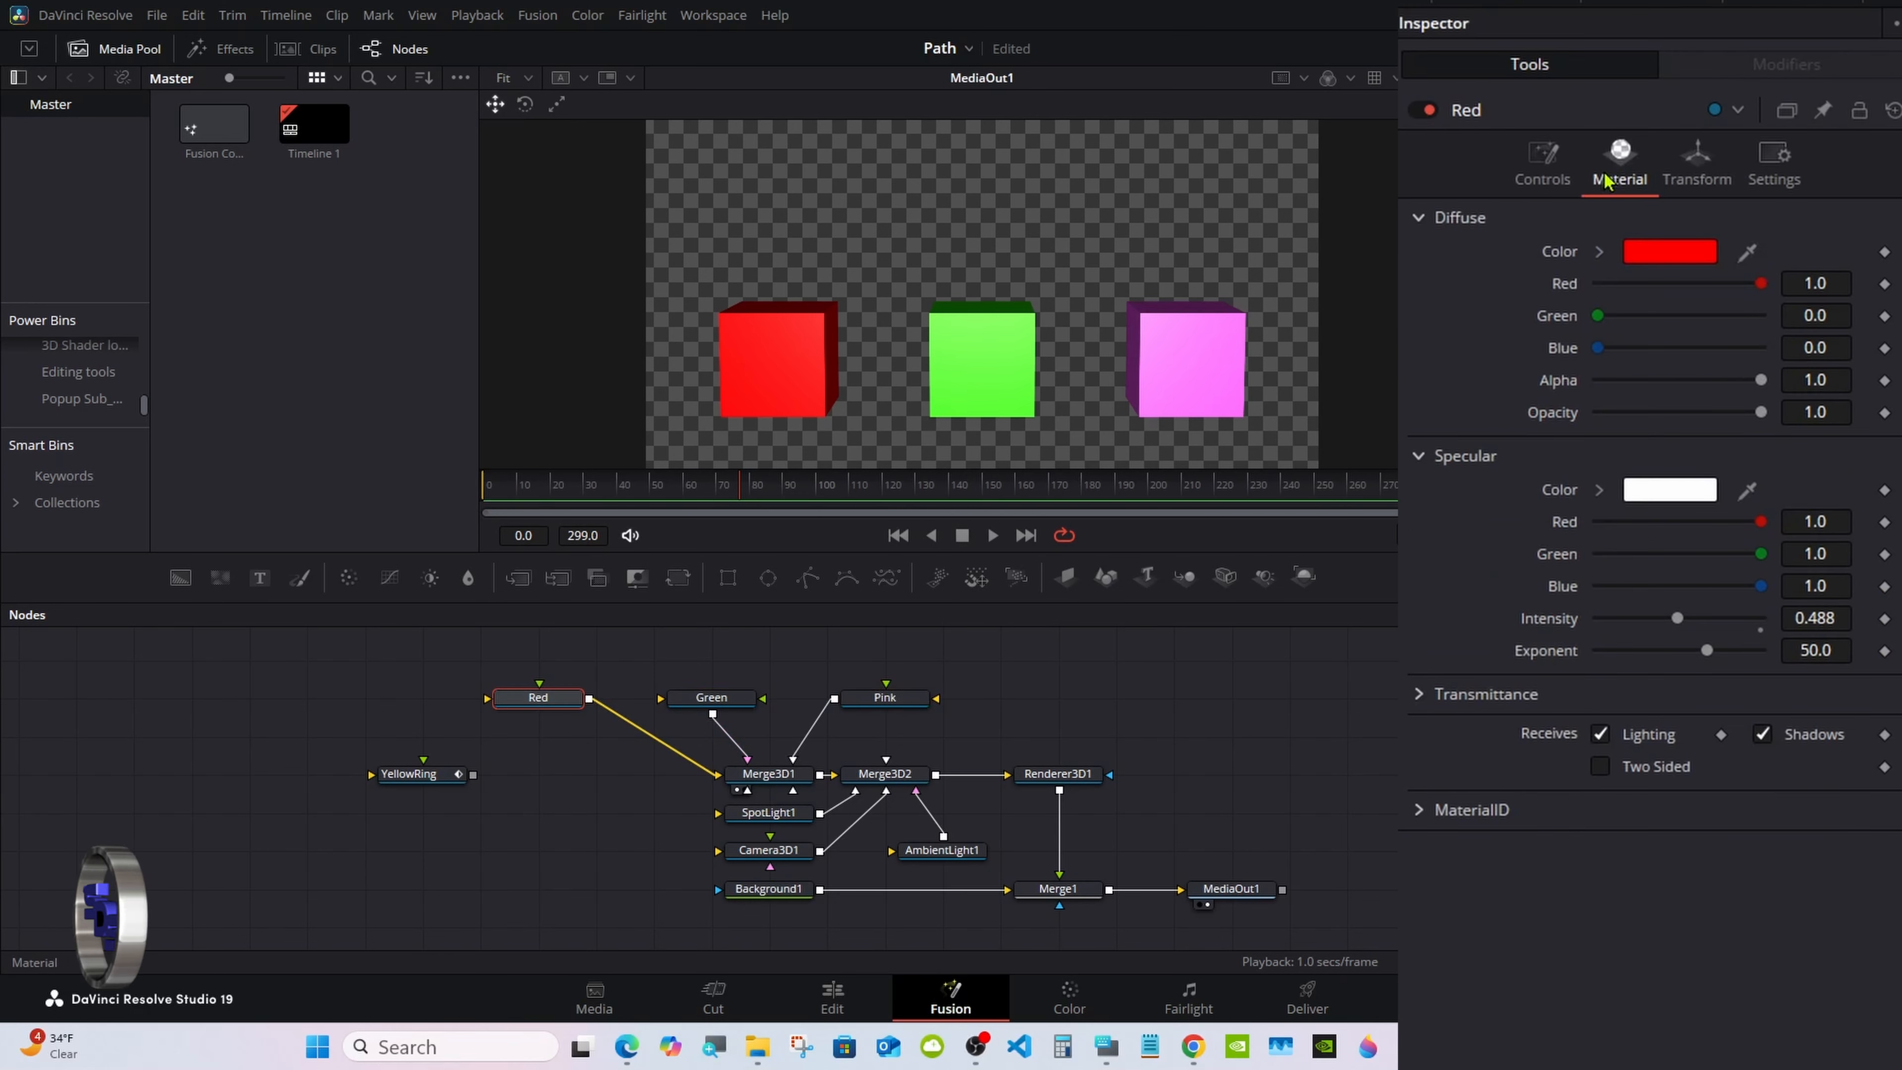
right_click(1563, 288)
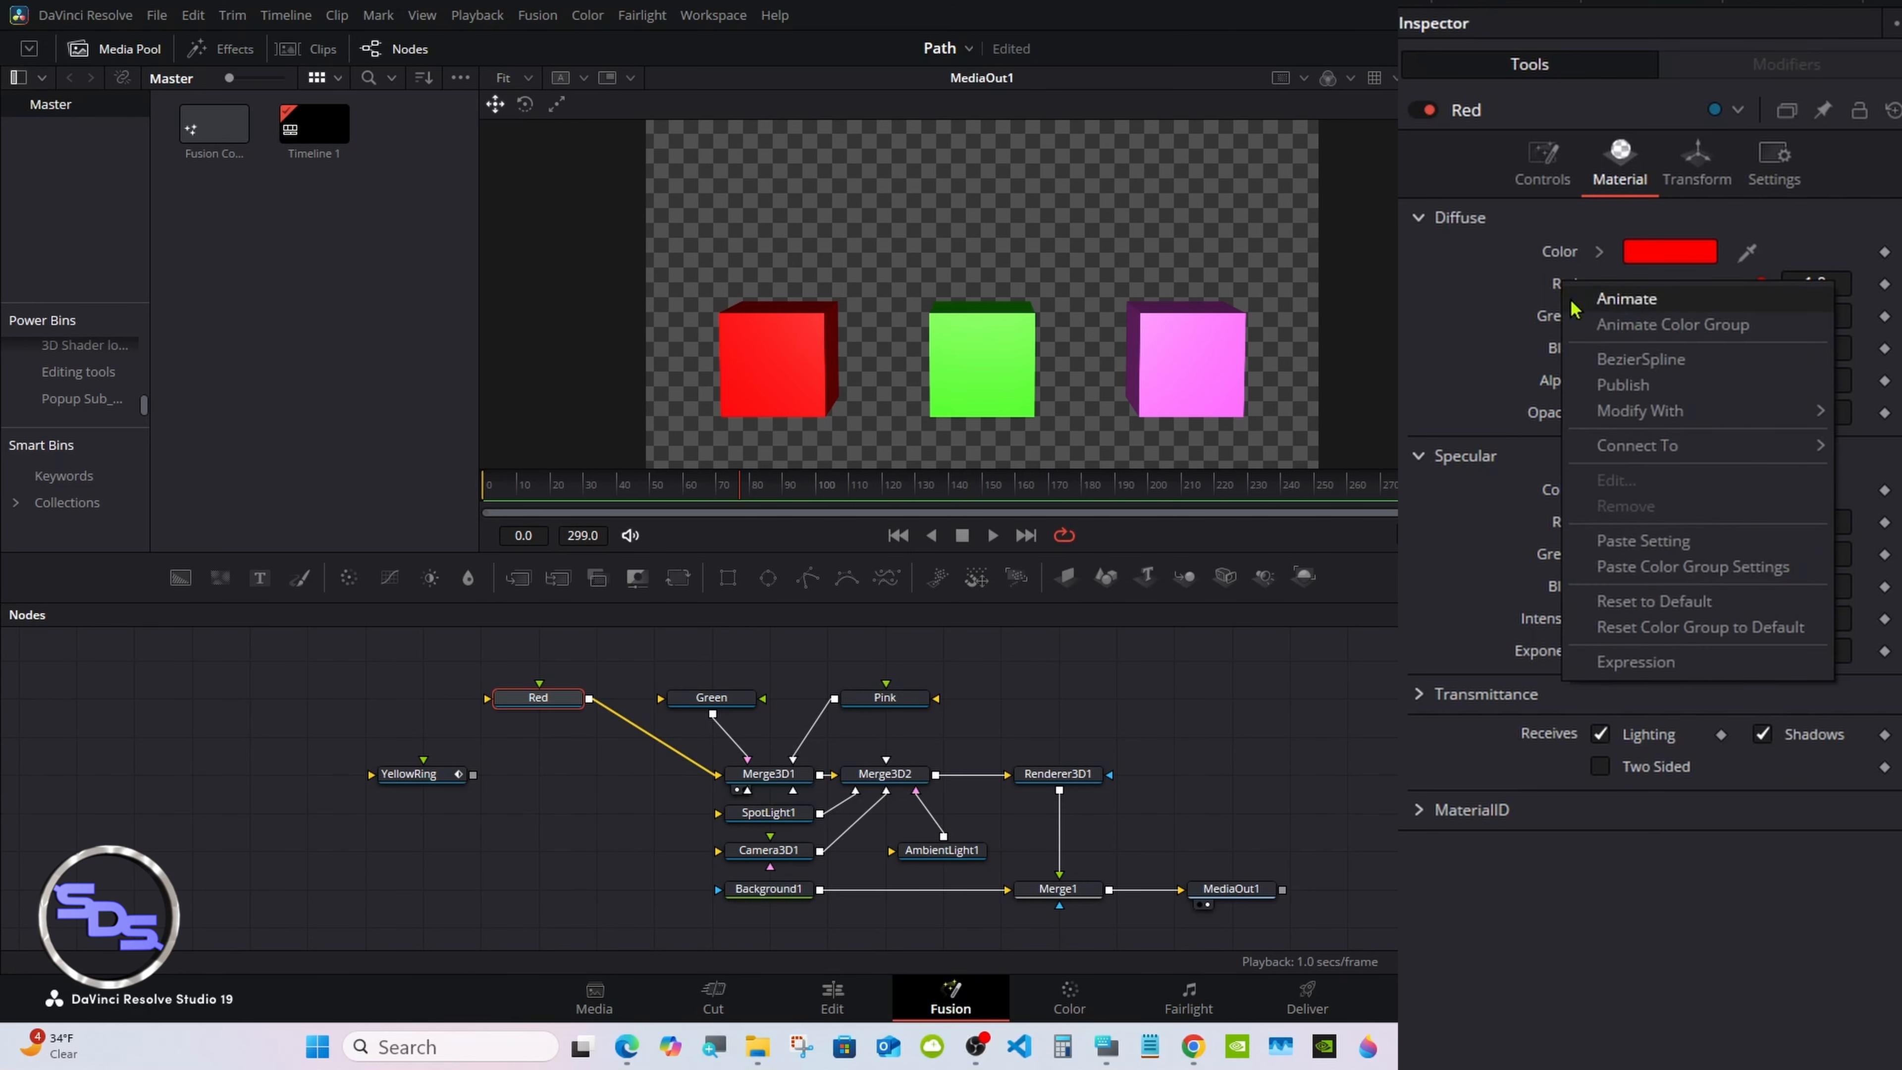
mouse_move(1613, 416)
left_click(1481, 413)
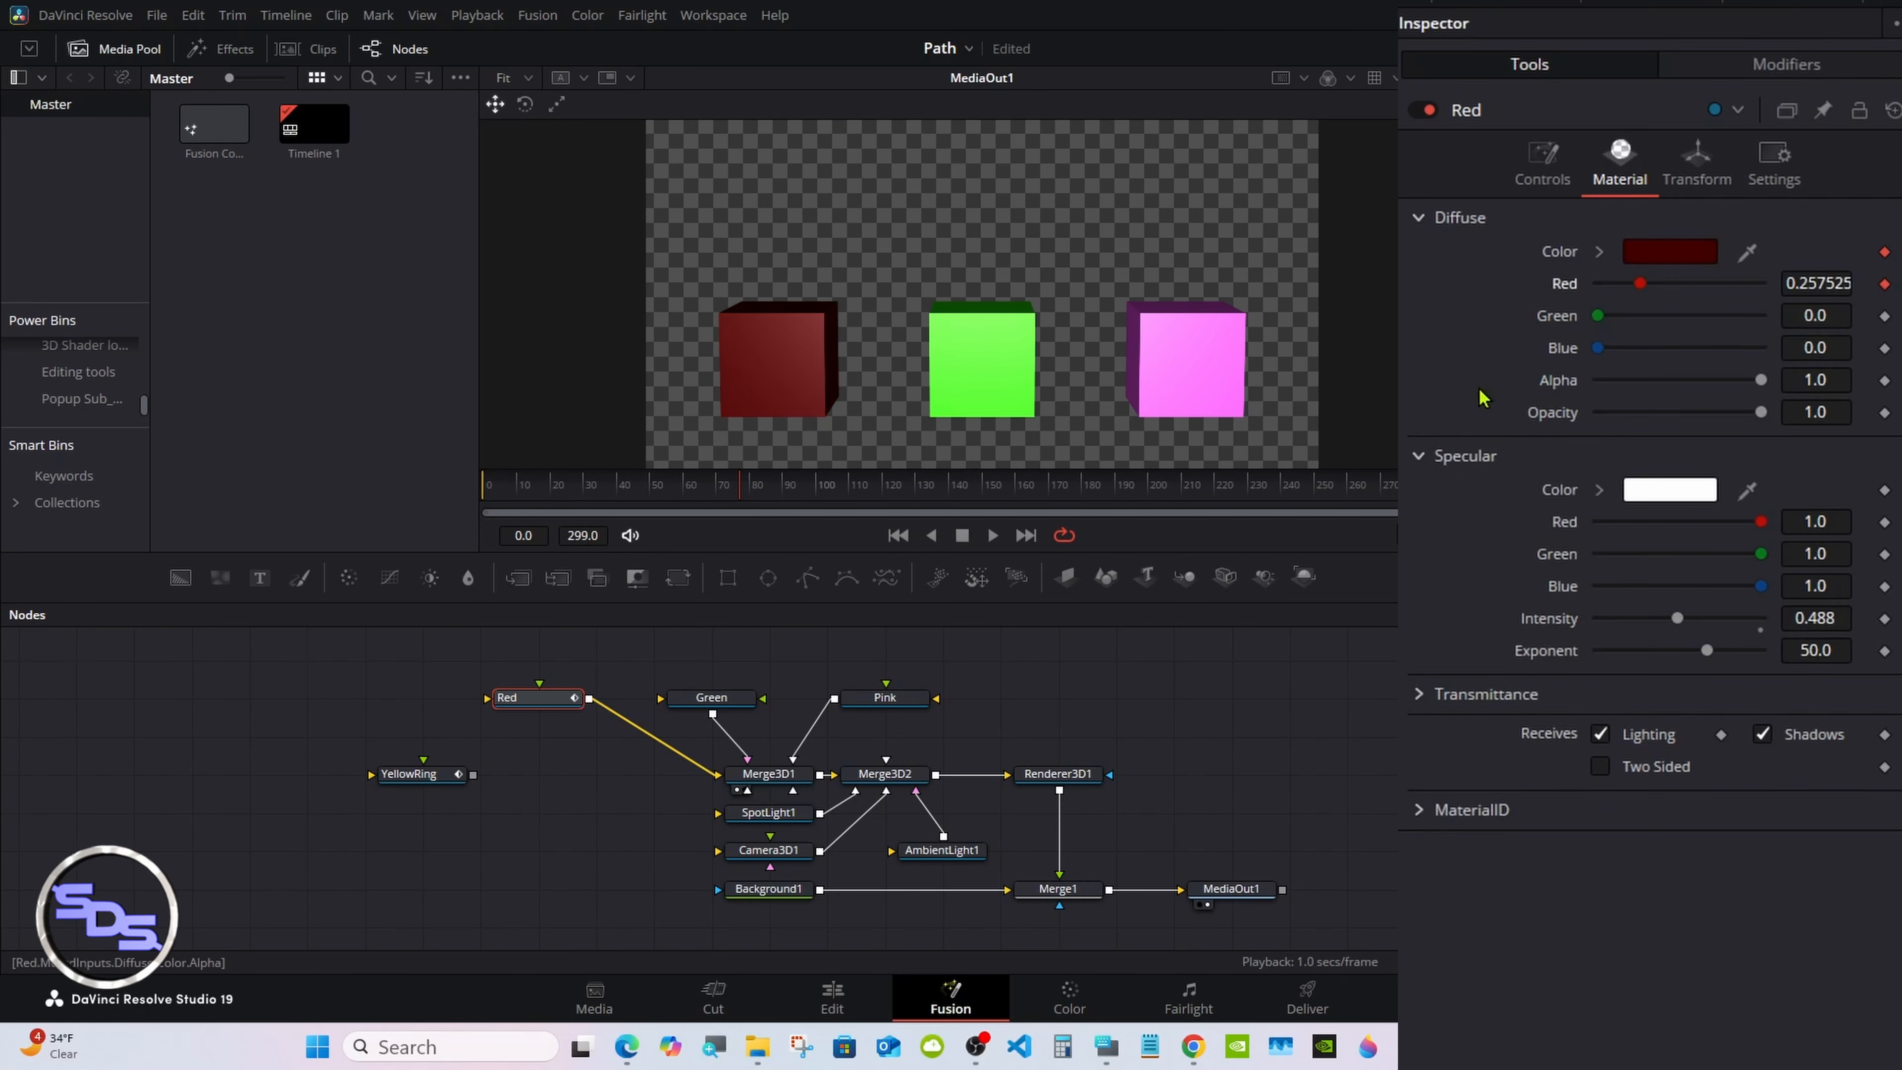
left_click(511, 487)
left_click_drag(512, 487, 696, 485)
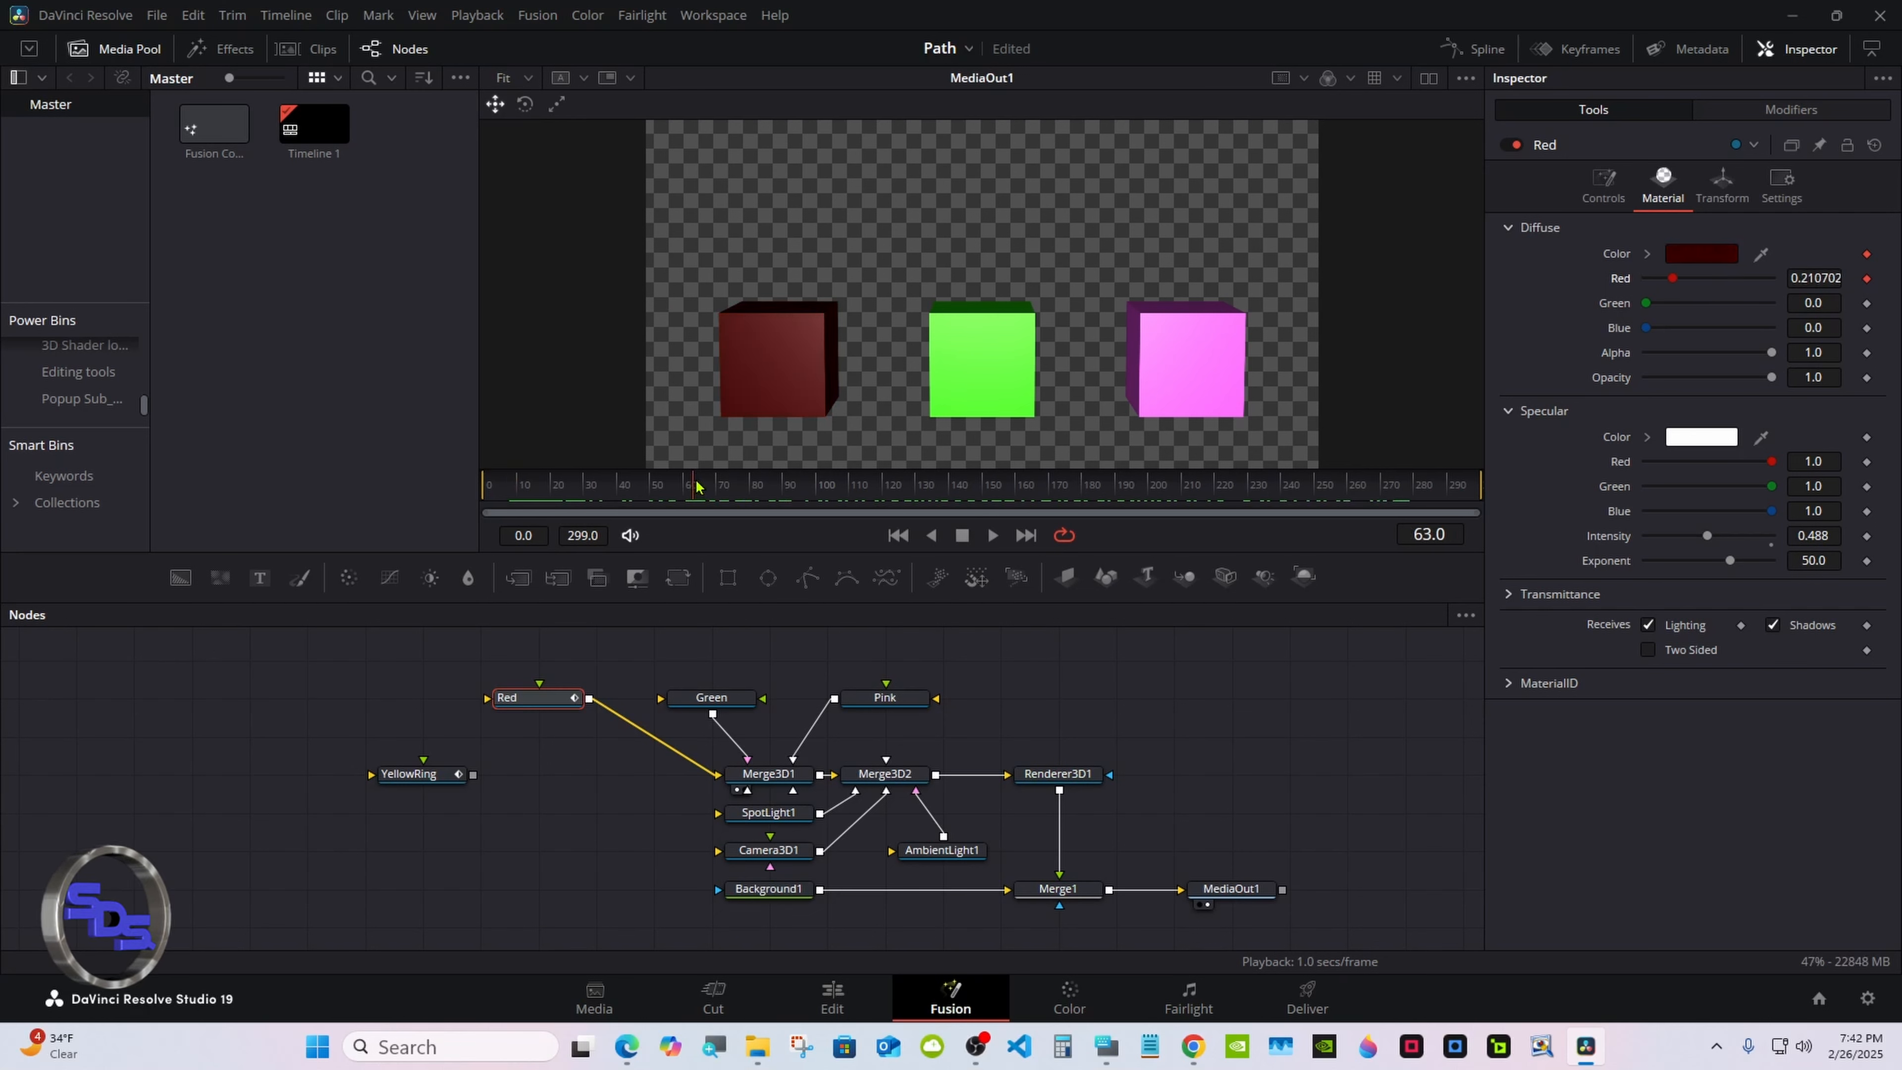
Connect the Green cube's Diffuse Blue to the value of Red's Diffuse Red Anim Curves and scrub to frame 162 to check it.
left_click(711, 693)
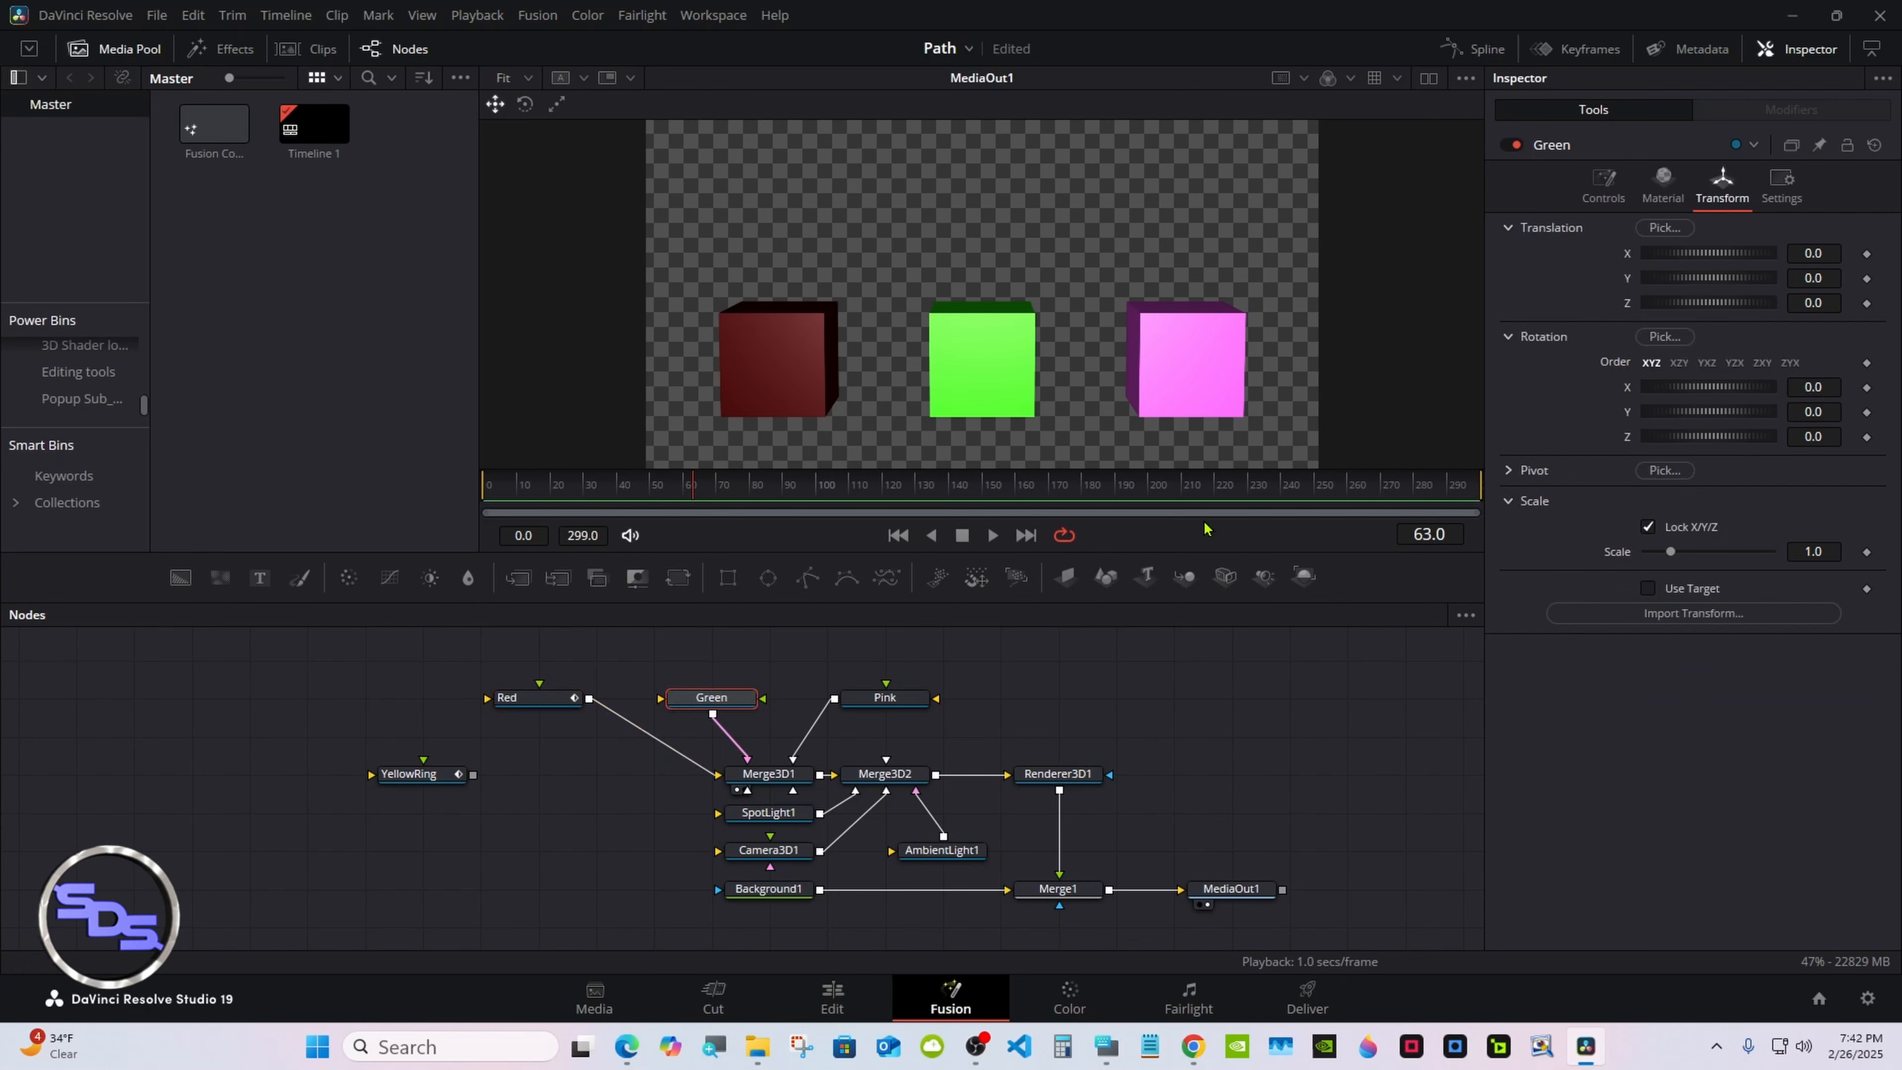
left_click(1617, 172)
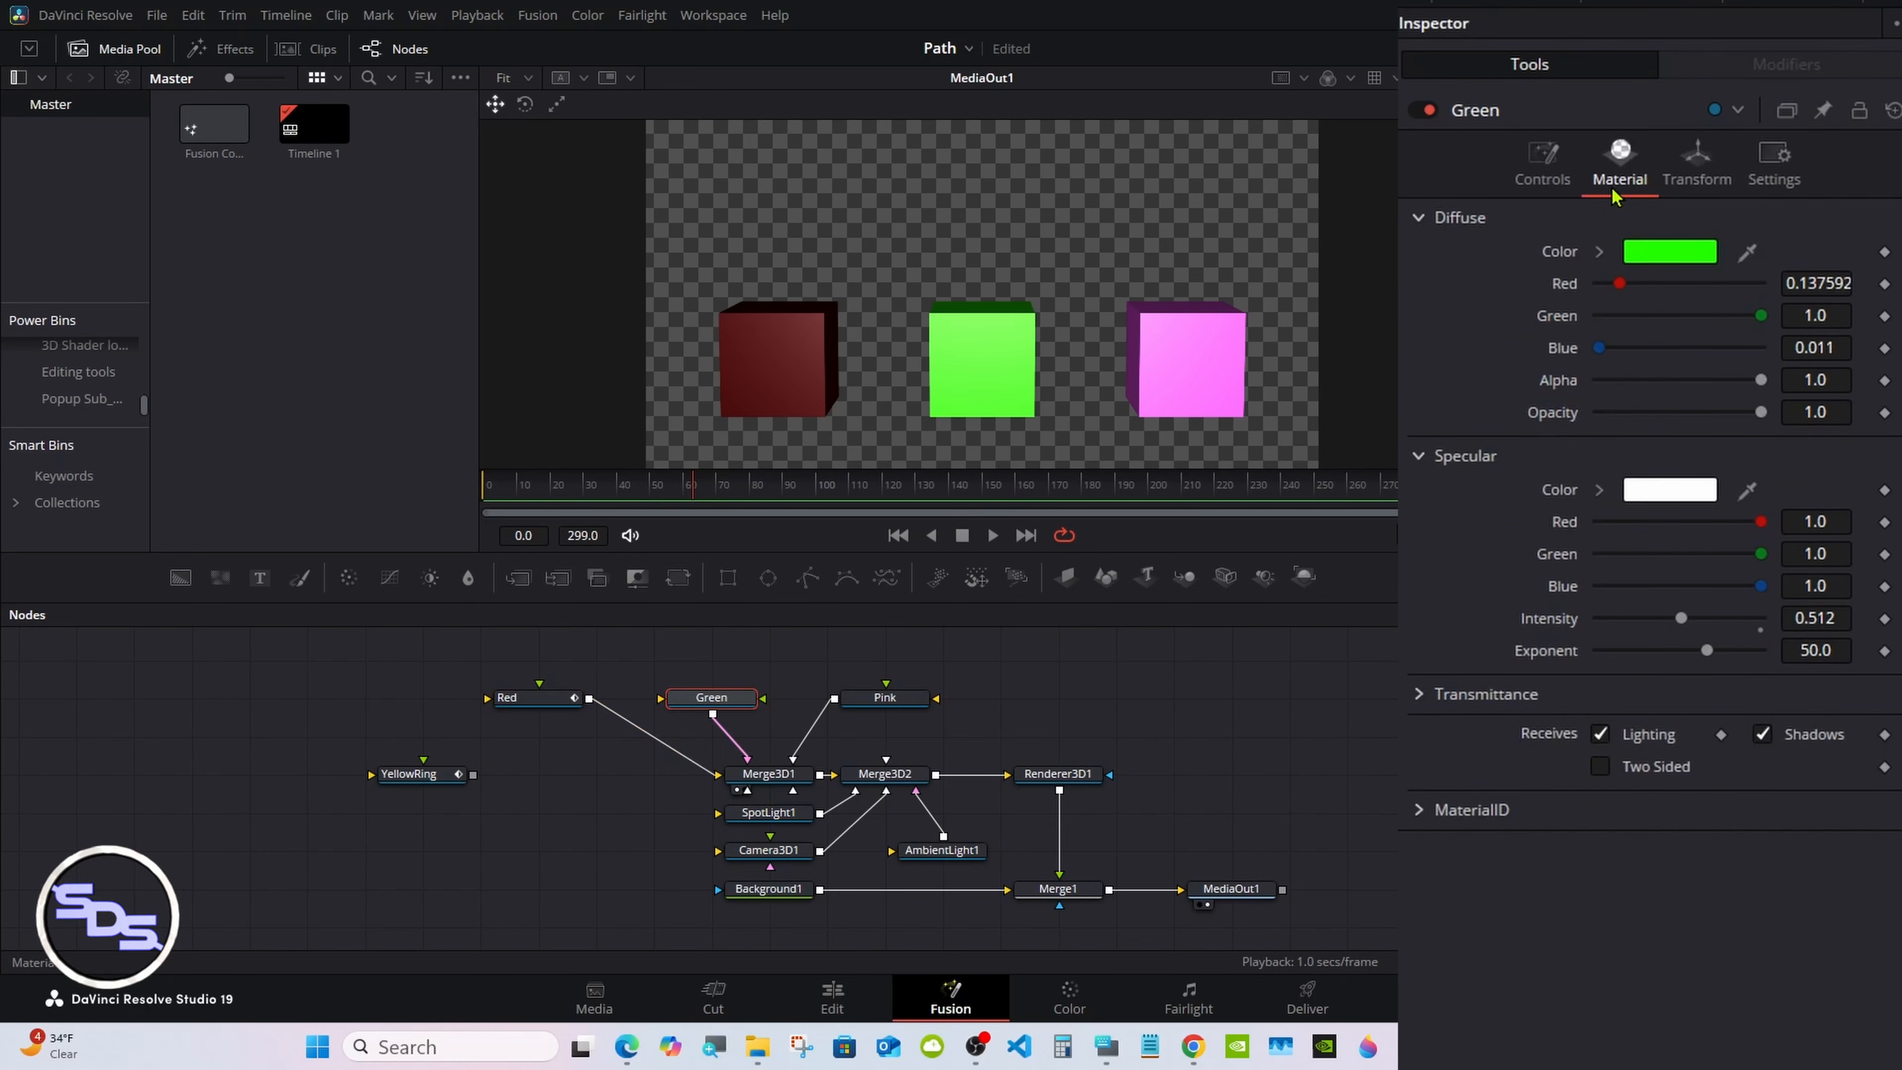
right_click(1569, 350)
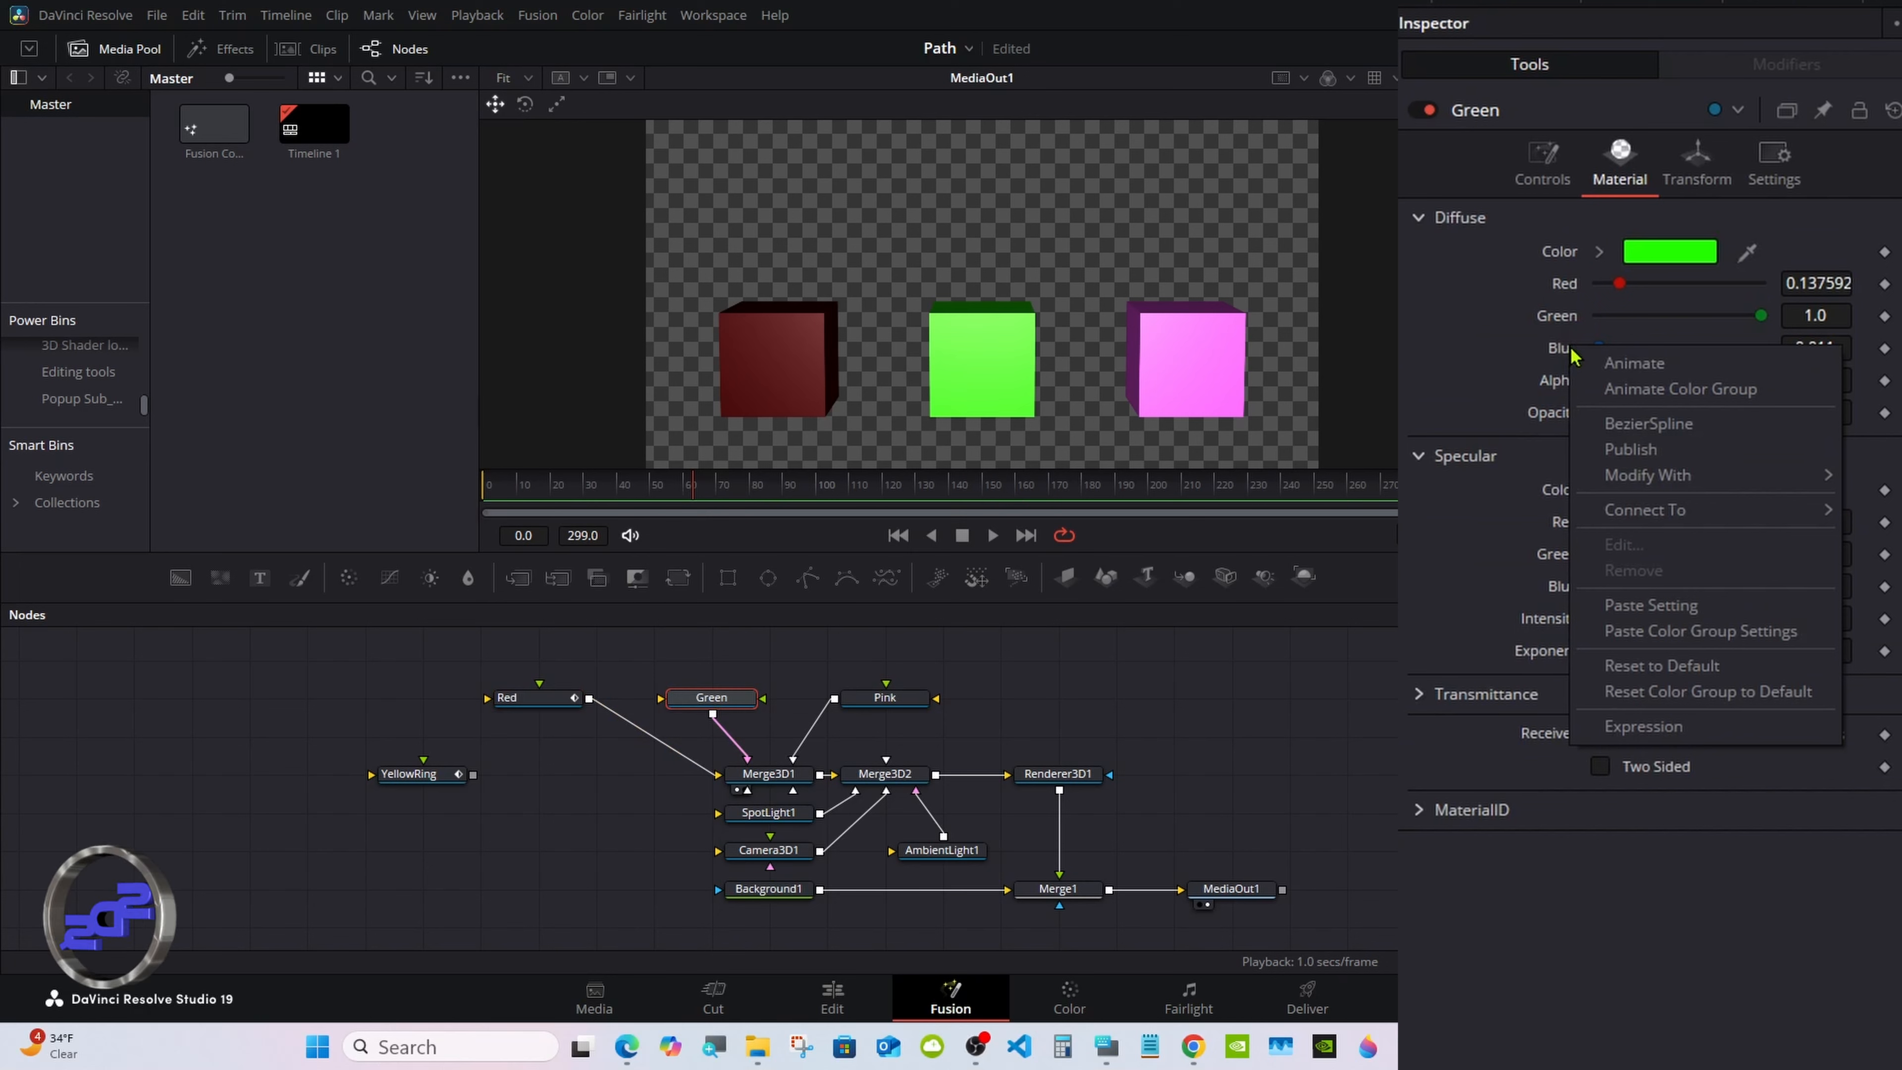
mouse_move(1639, 514)
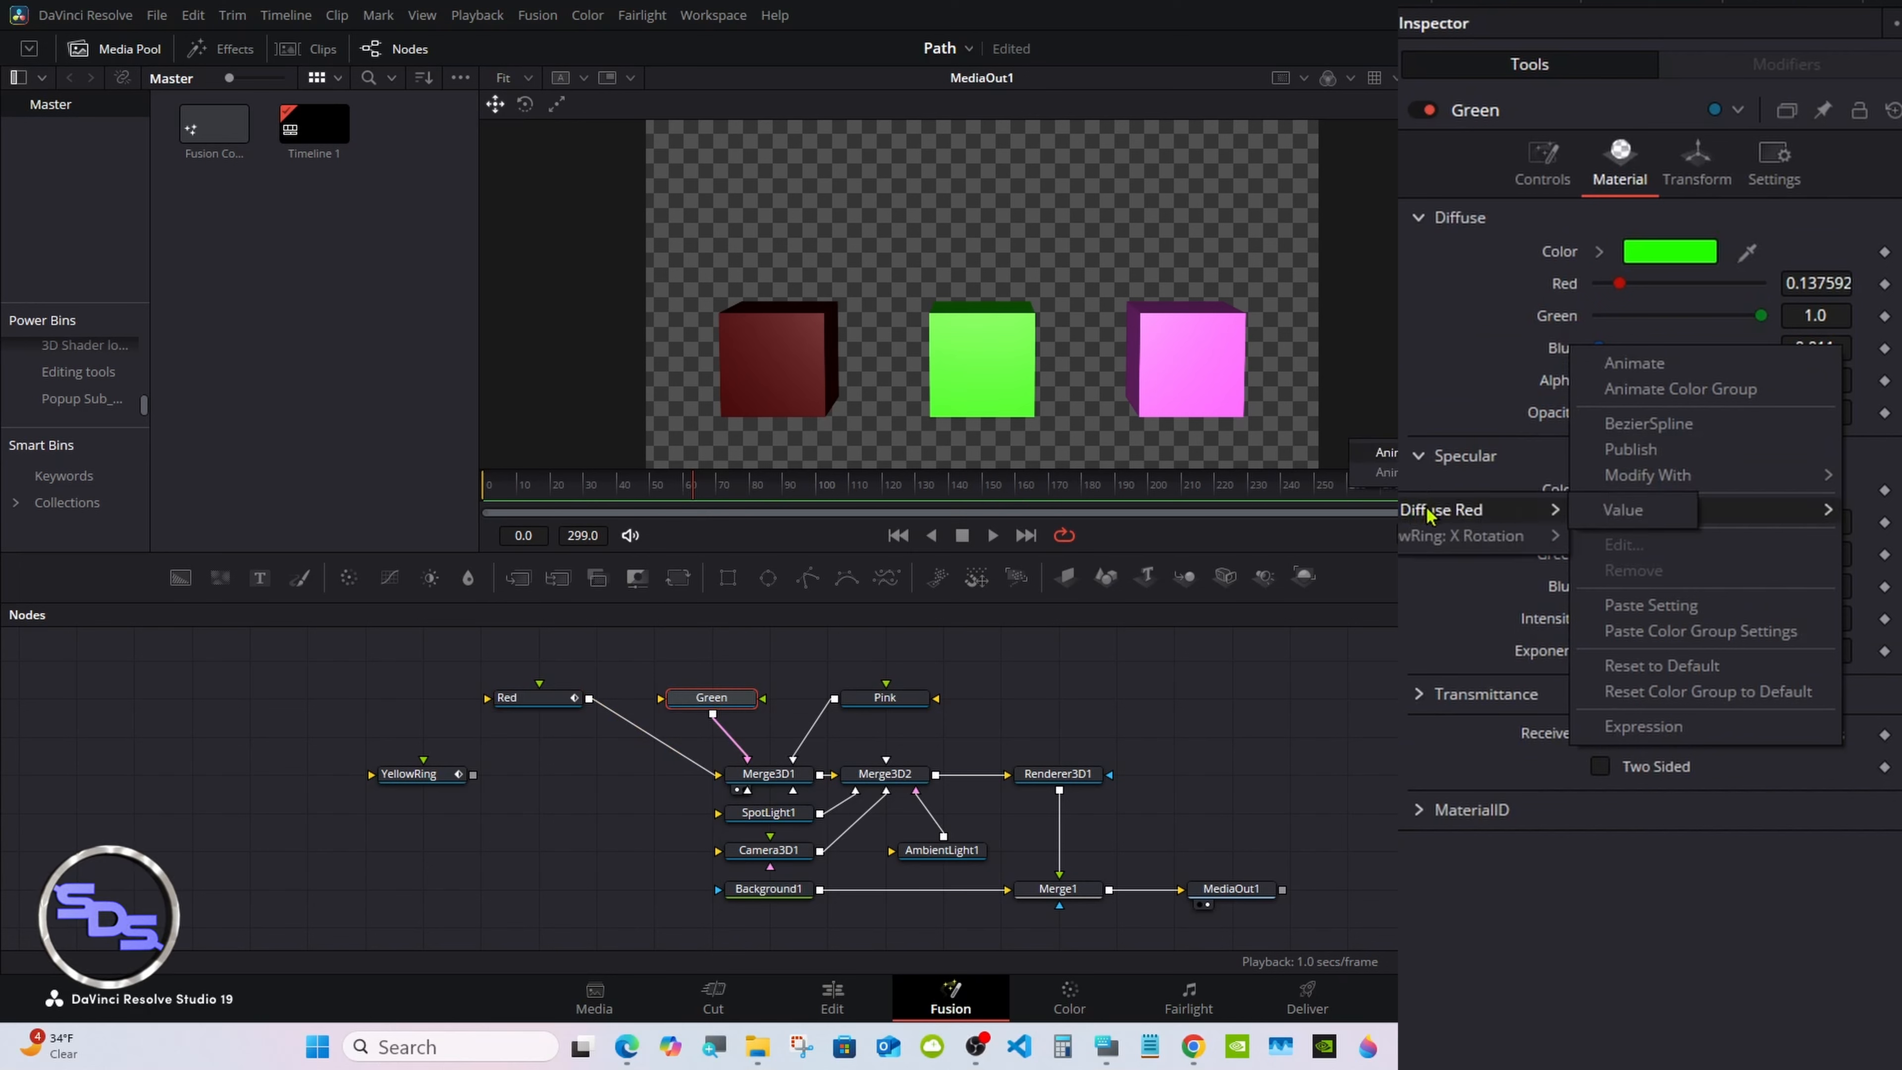
left_click(1620, 513)
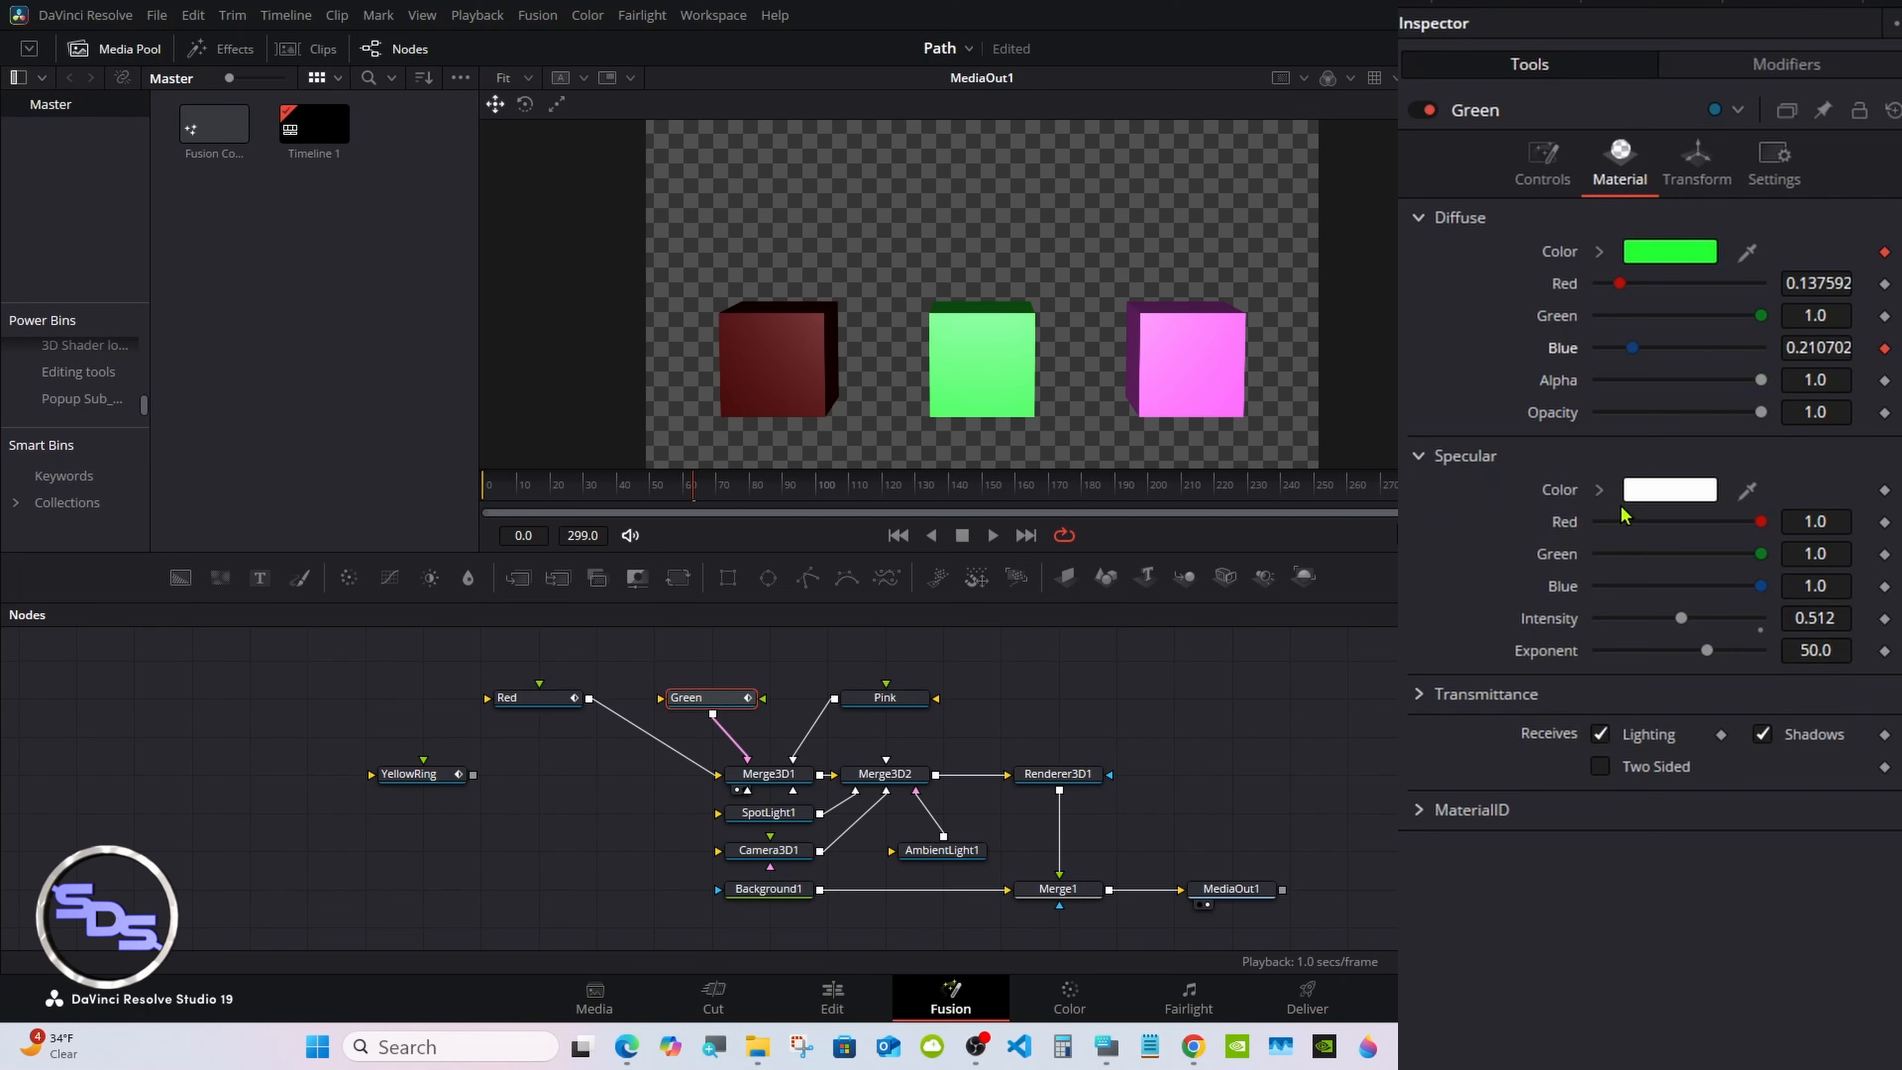
left_click_drag(693, 485, 1460, 484)
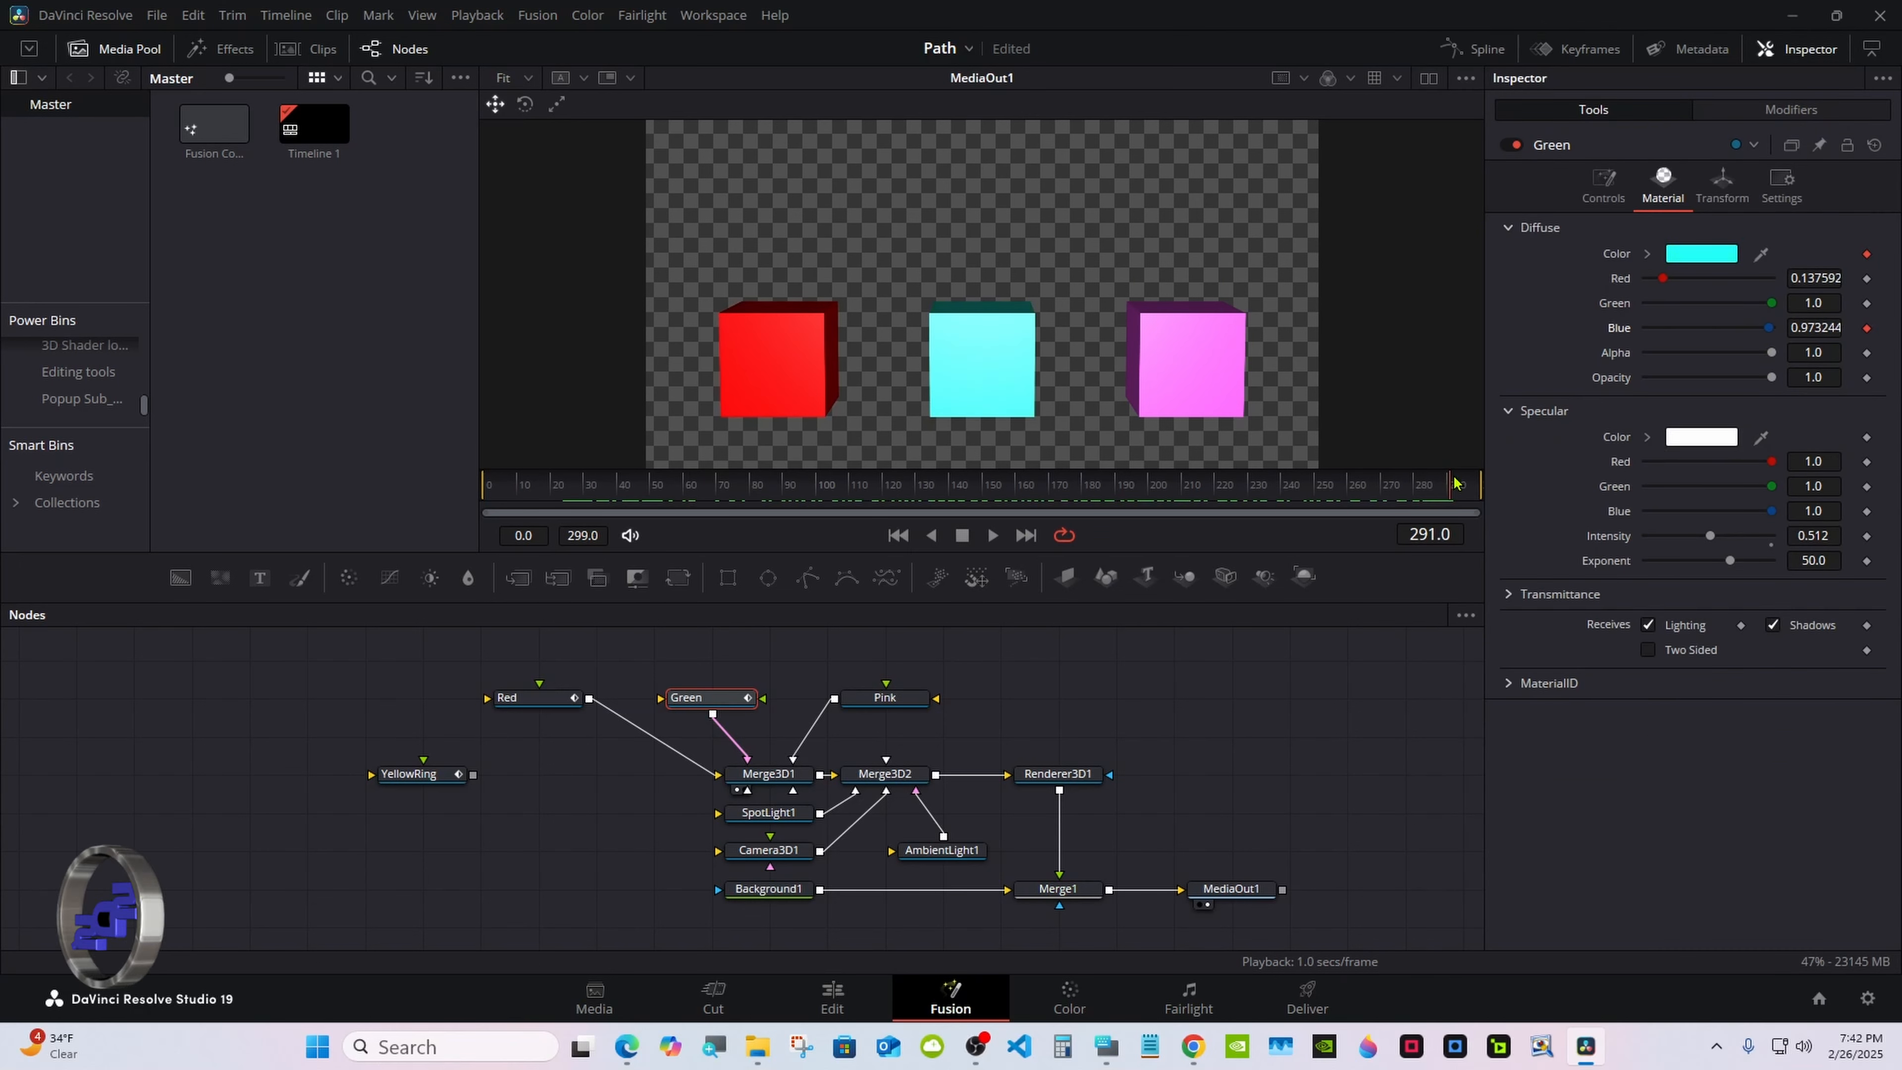
left_click(1022, 485)
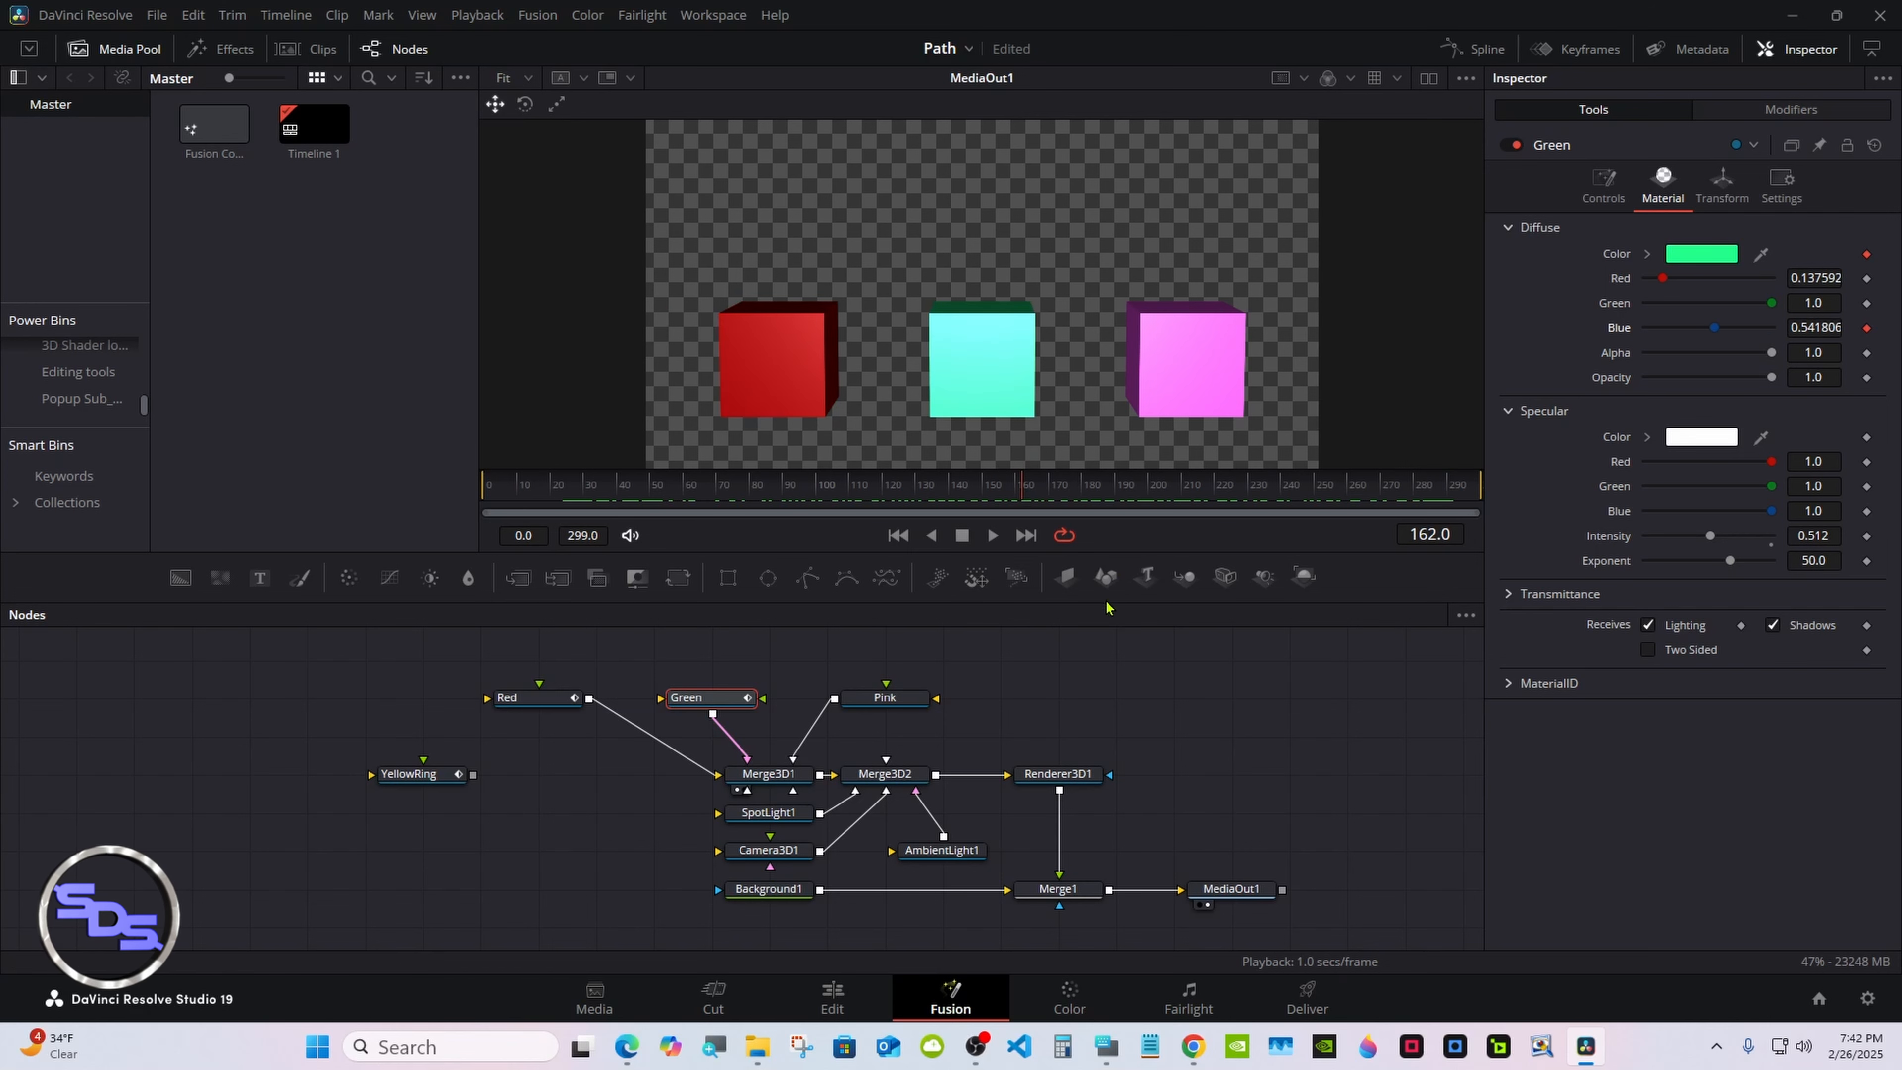
Reset the Green cube's Diffuse Blue and Red to default and pick a bright green diffuse color with a hue of about 0.336.
left_click_drag(1112, 604, 1109, 772)
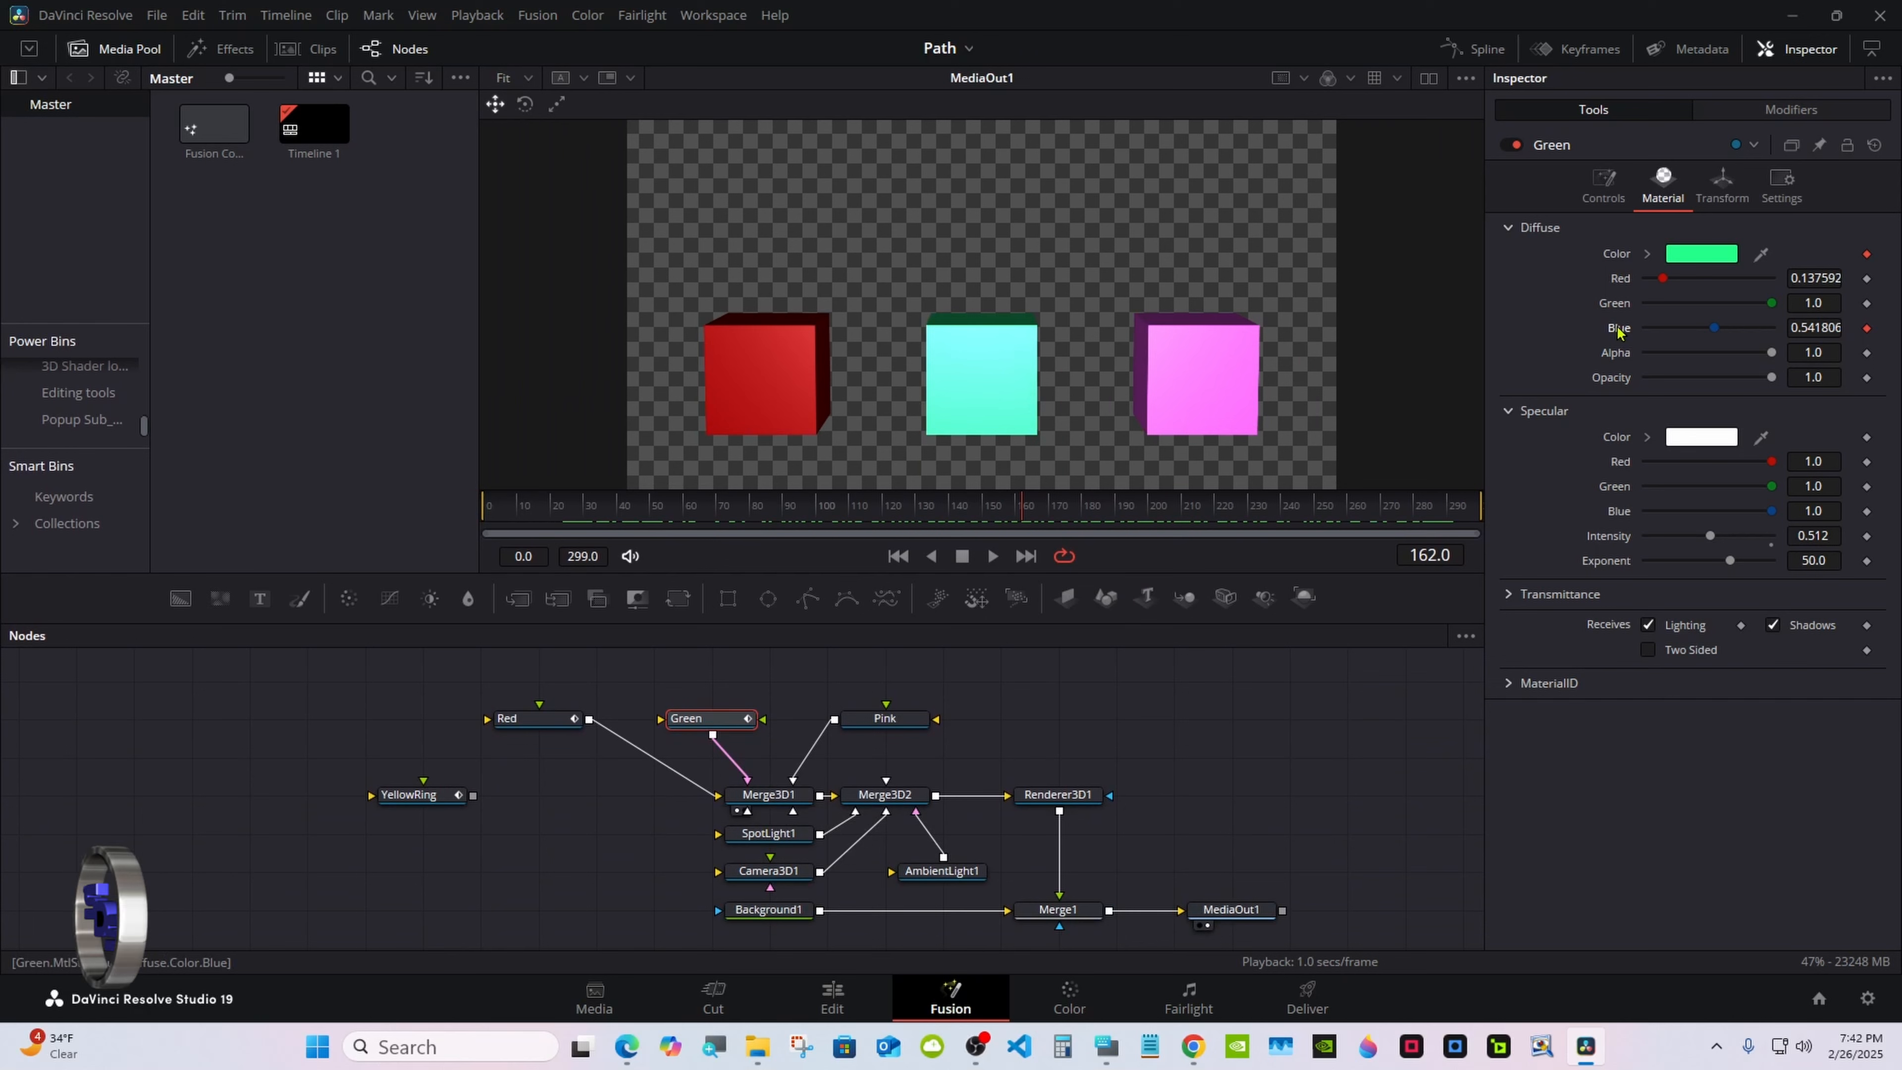
double_click(1617, 328)
double_click(1621, 278)
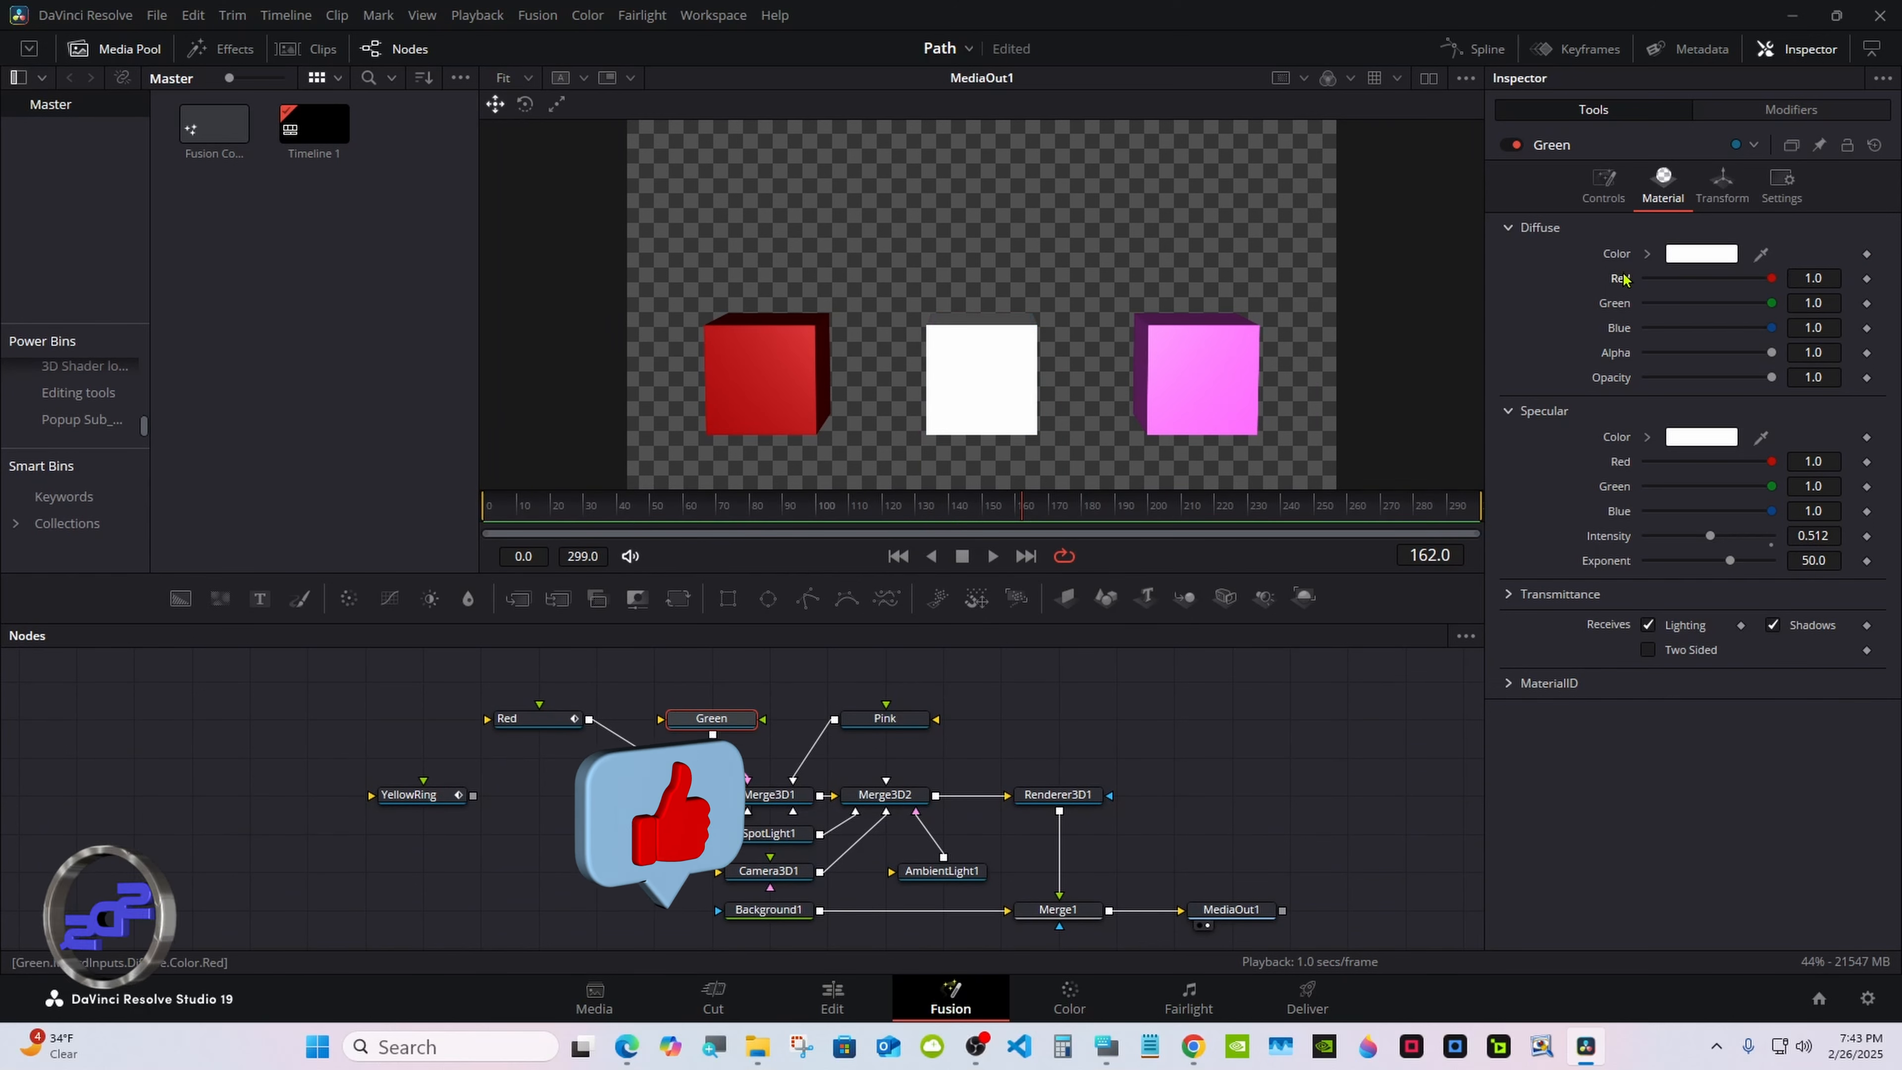
left_click(1651, 255)
left_click(1835, 313)
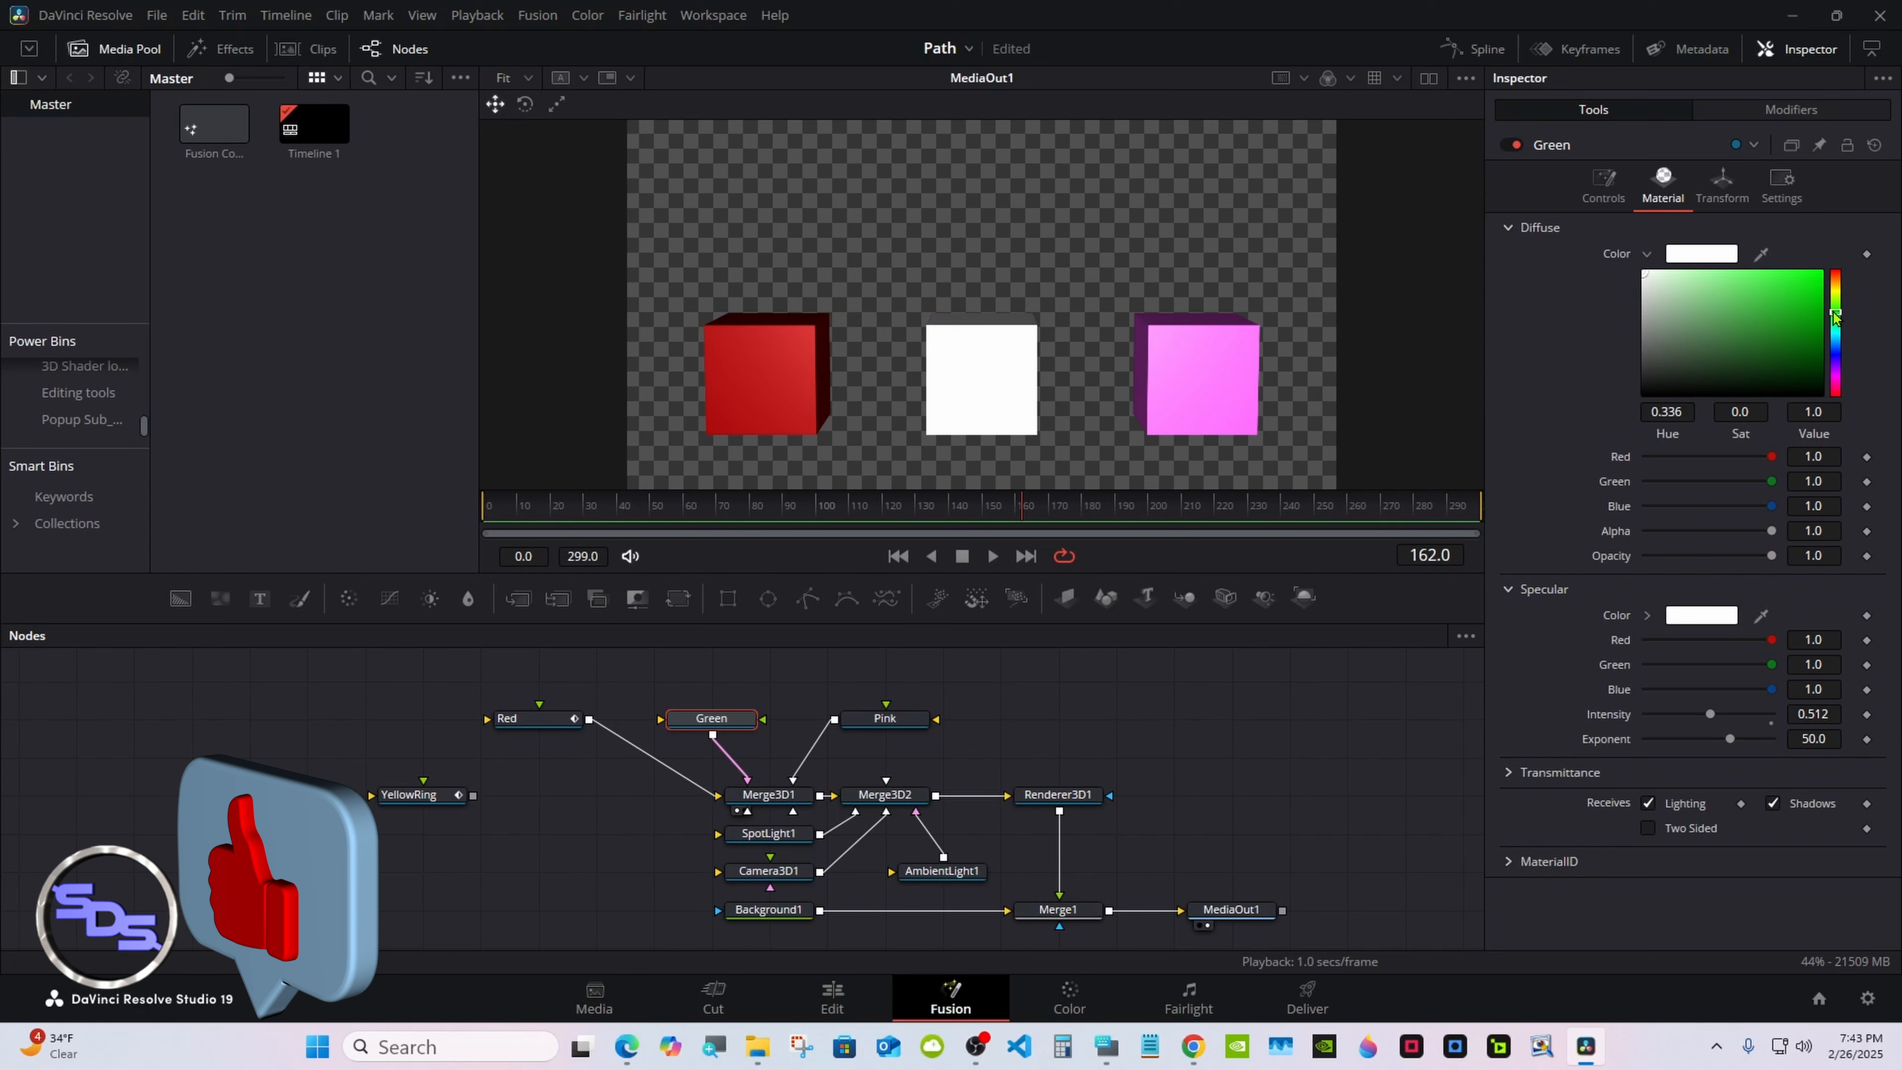
left_click(1821, 278)
left_click(1646, 253)
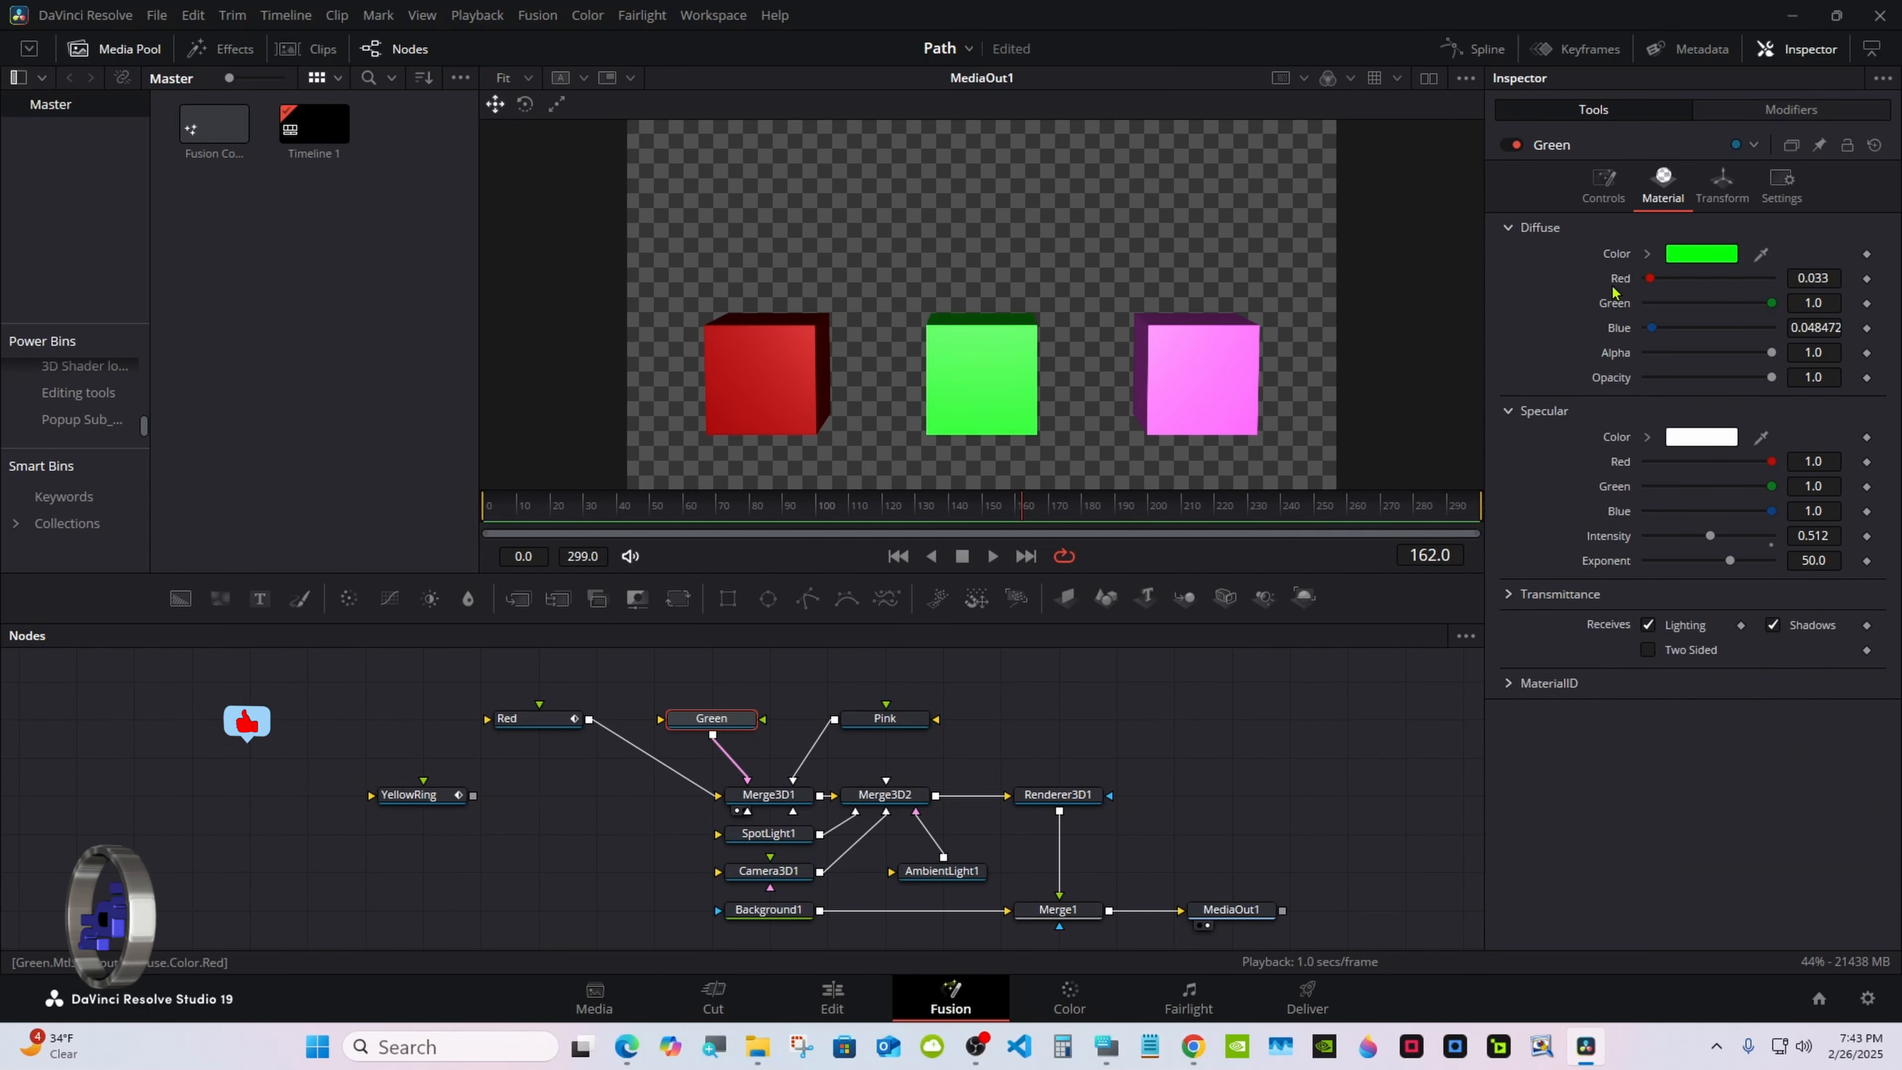
Reset the Red cube's Diffuse Red to default, try a lower Diffuse Opacity and restore it to 1.0.
left_click(547, 717)
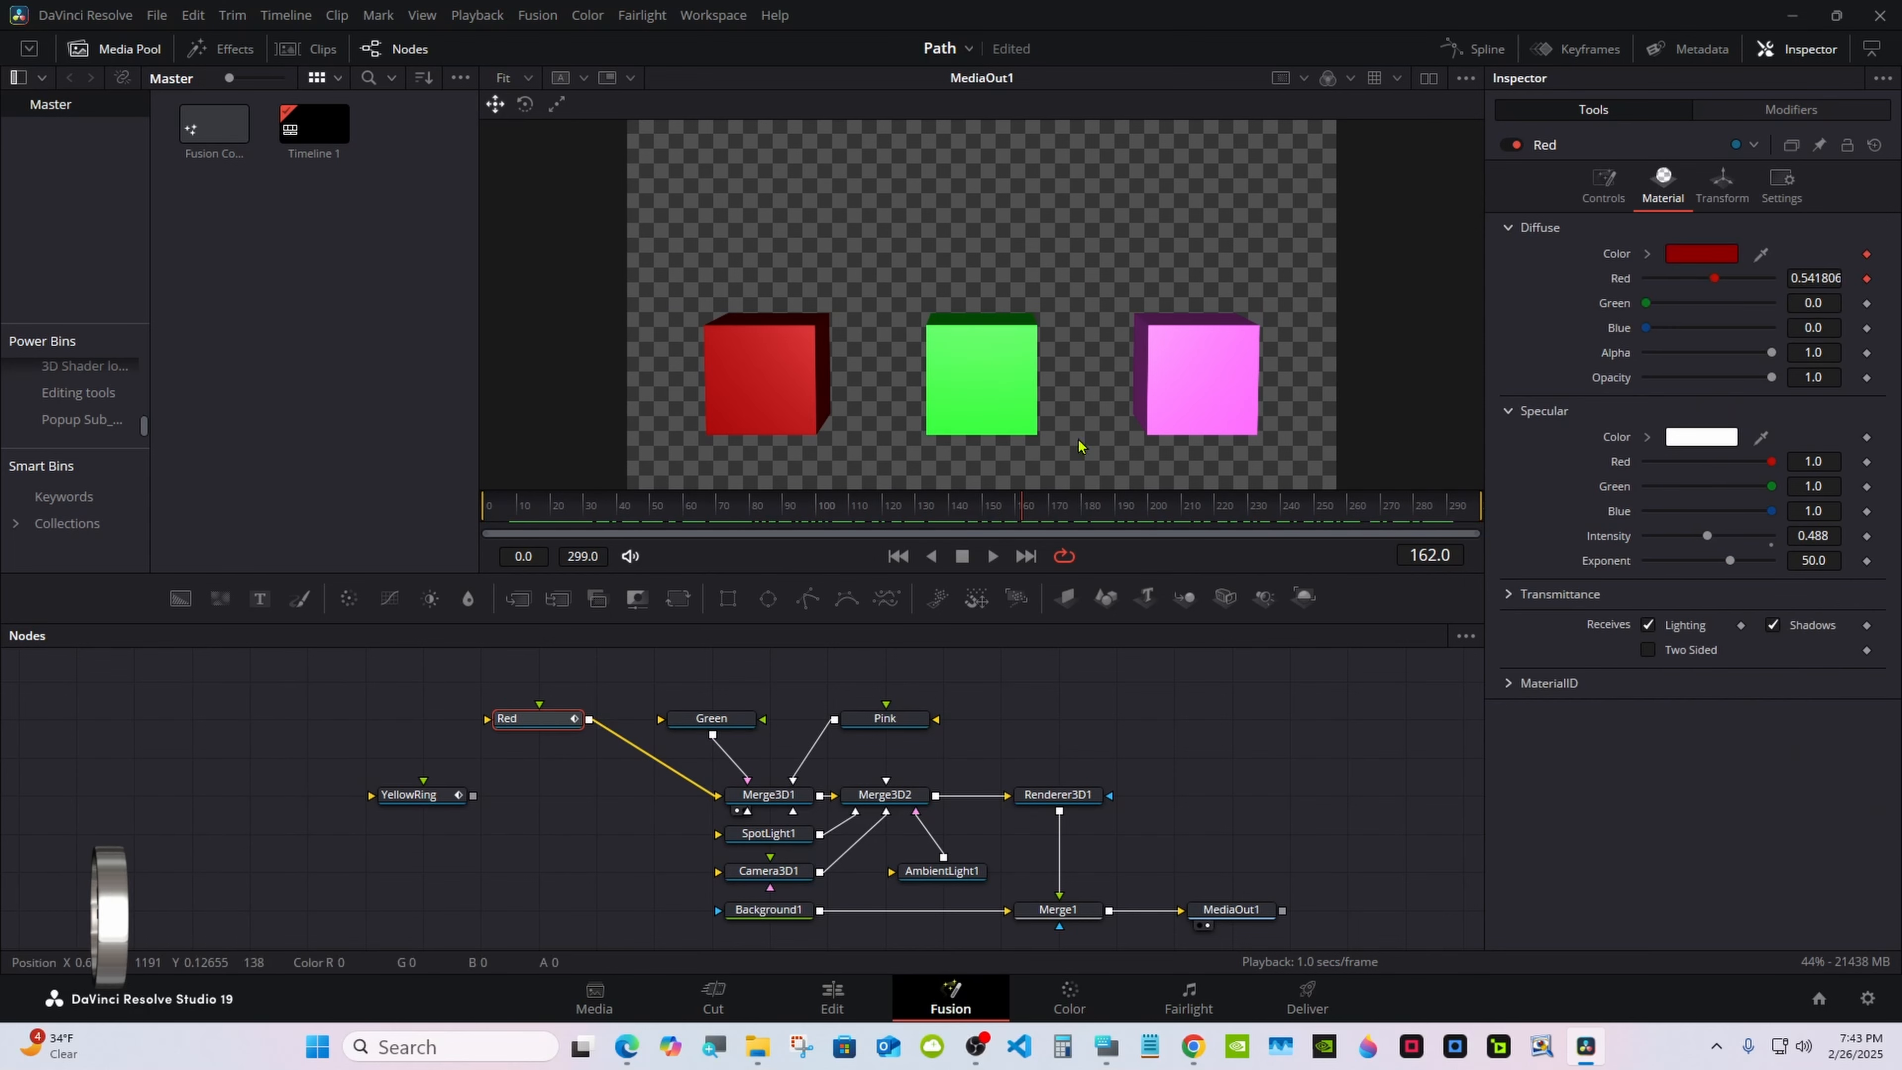
double_click(1564, 288)
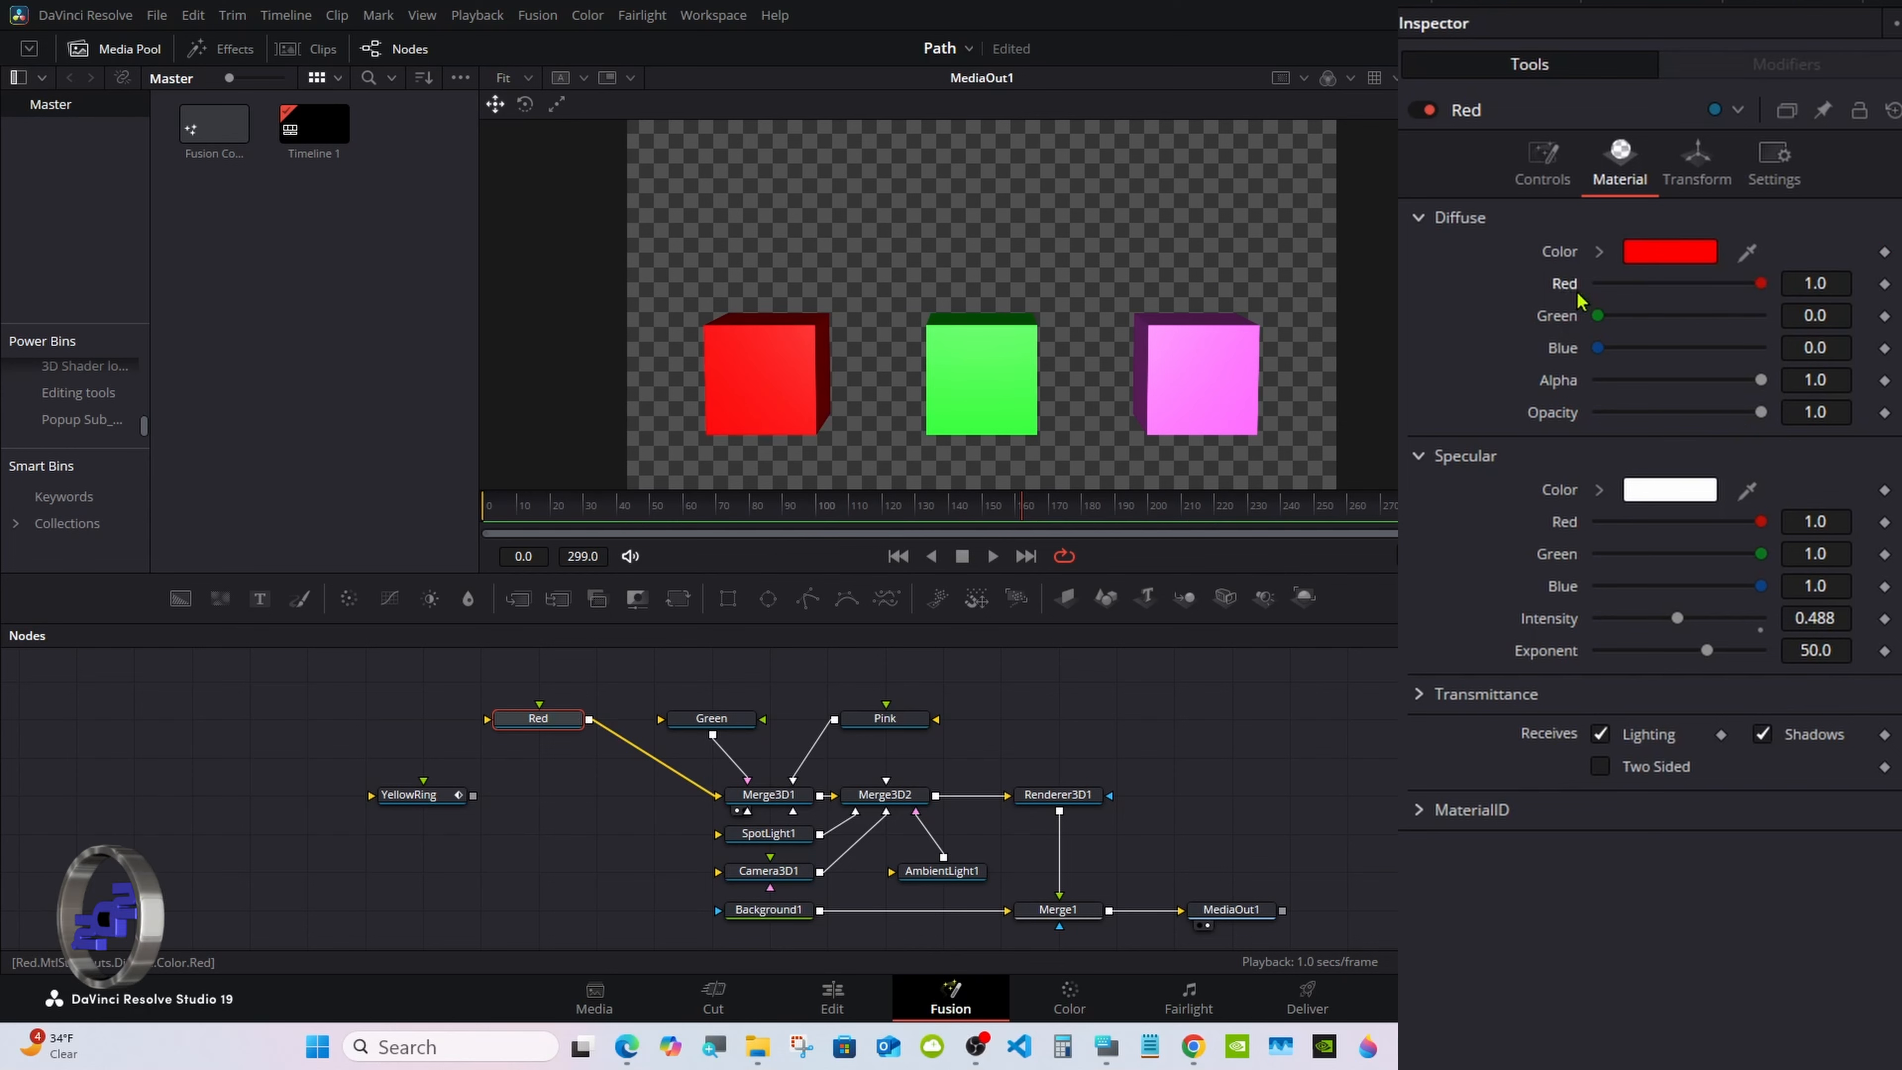
left_click_drag(1758, 411, 1693, 412)
double_click(1602, 414)
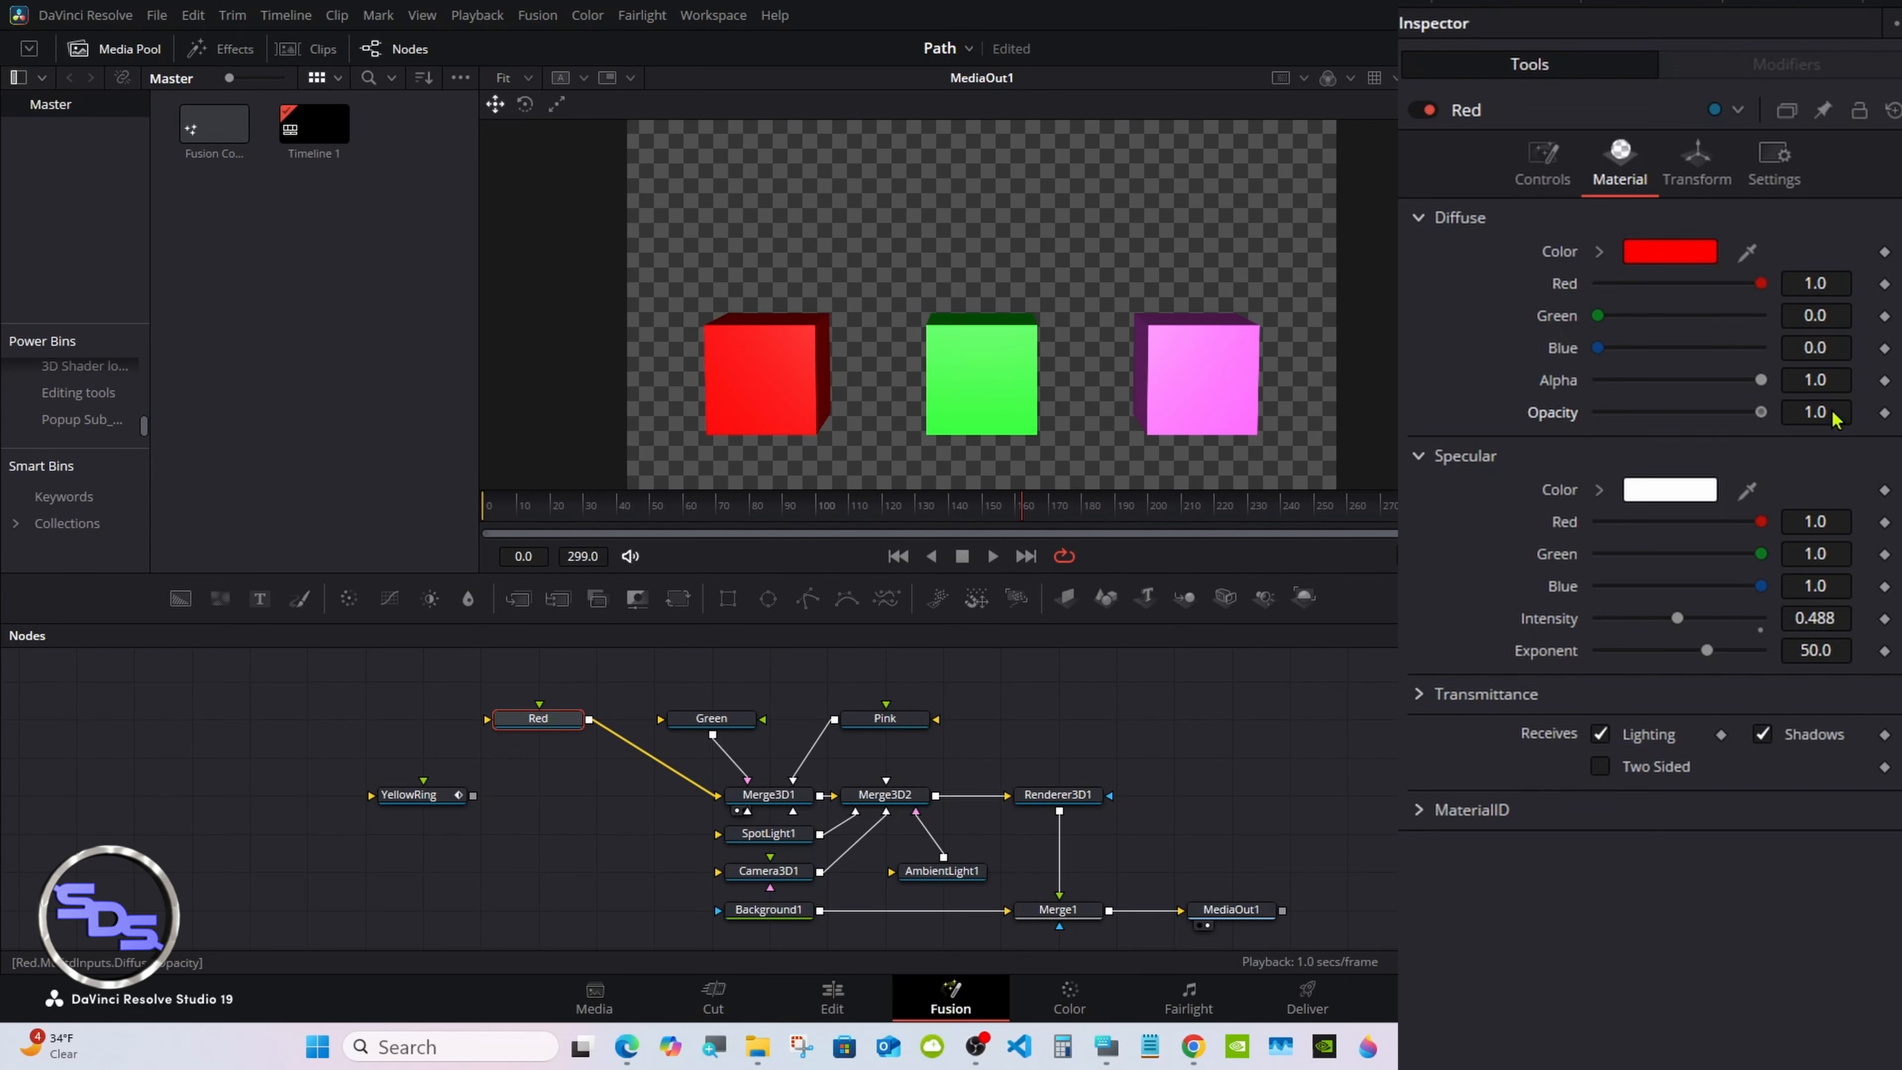
Modify the Red cube's Diffuse Opacity with Anim Curves and scrub back to about frame 35 to check the fade.
right_click(1548, 415)
mouse_move(1605, 550)
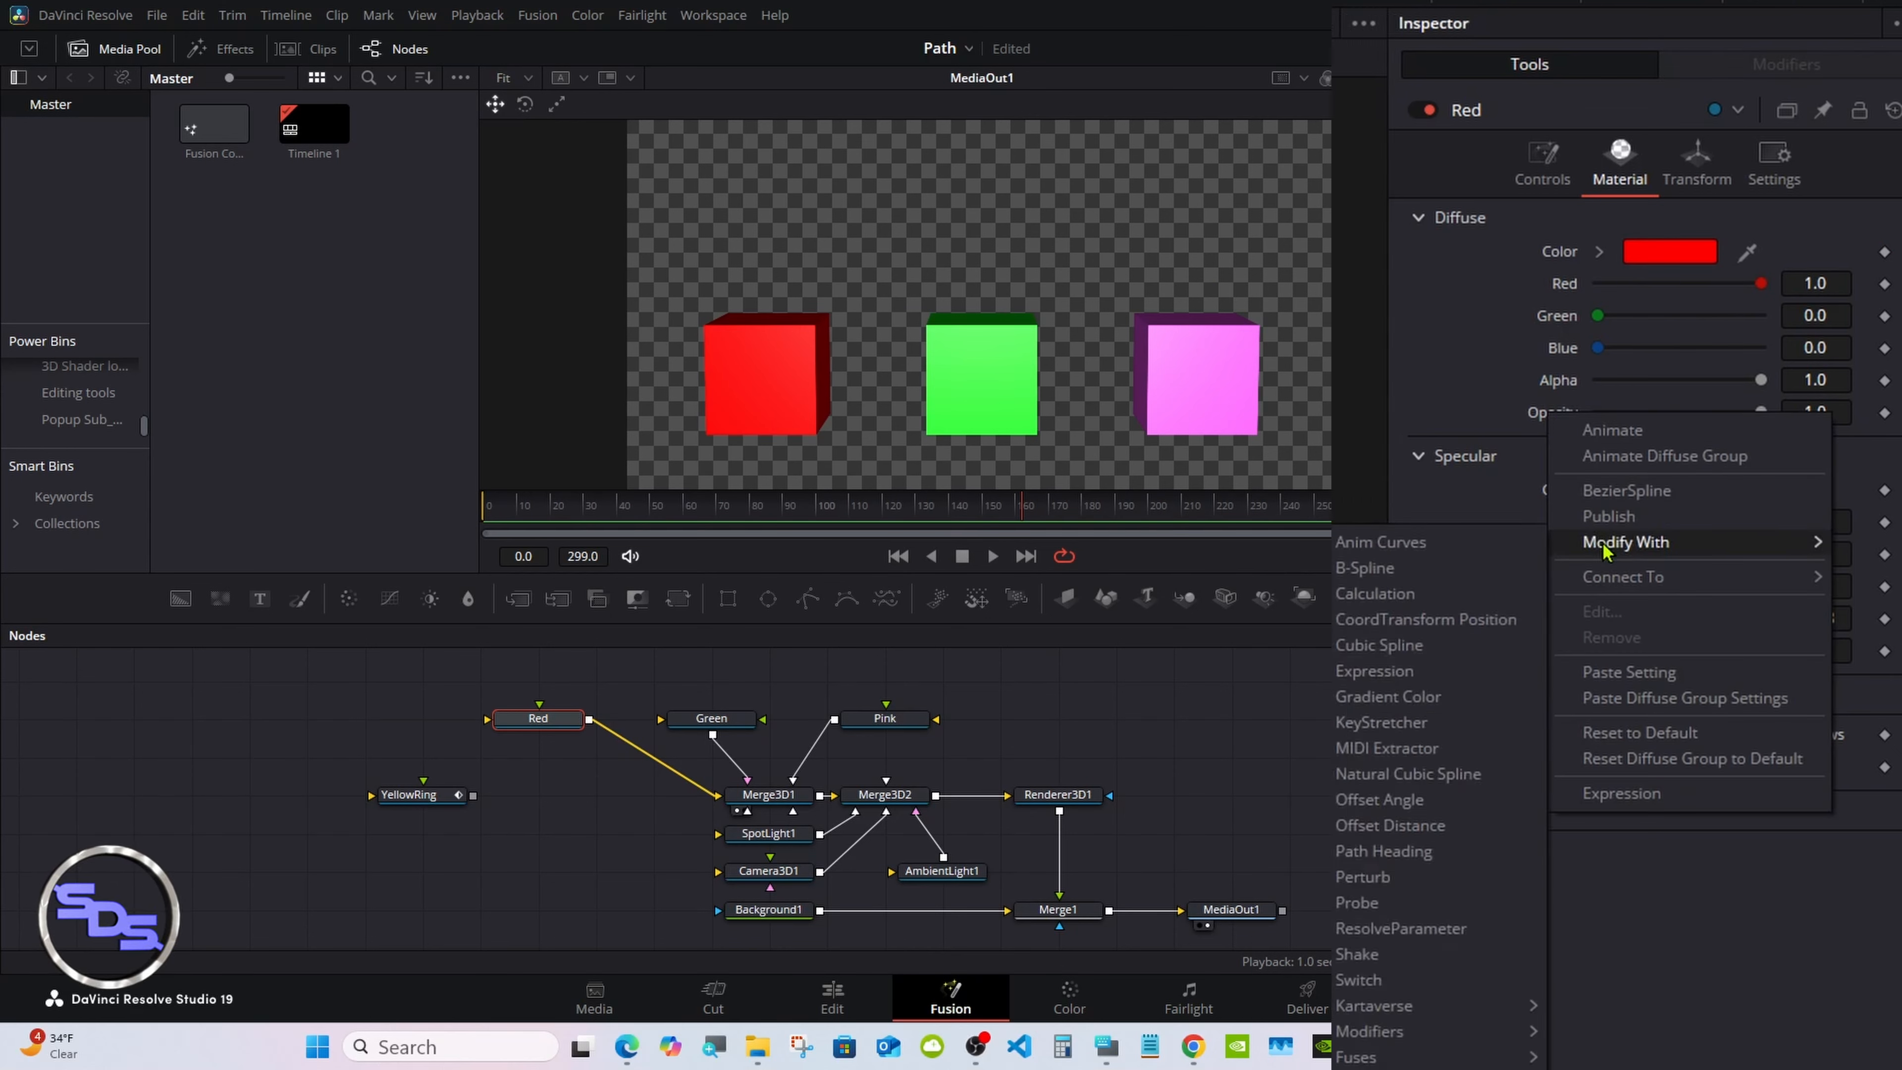
left_click(1379, 542)
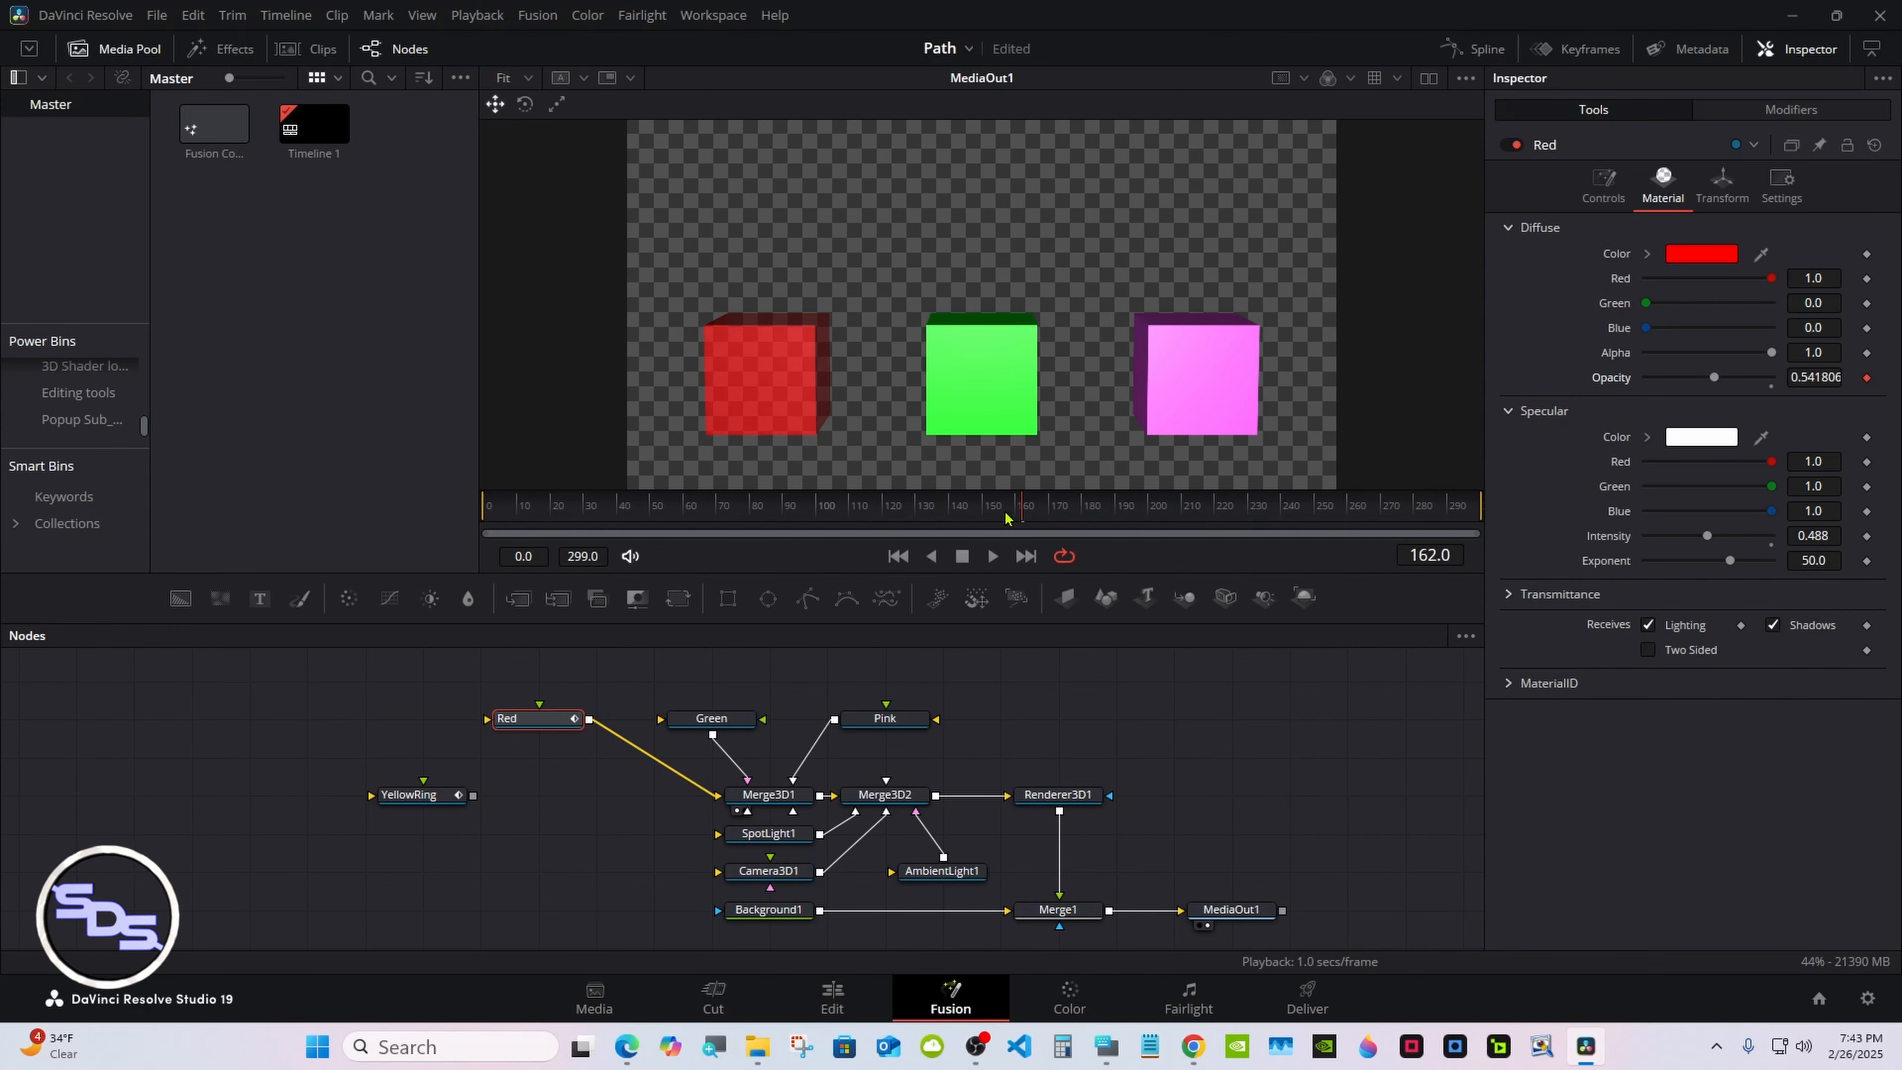
mouse_move(591, 511)
left_mouse_down()
mouse_move(902, 516)
mouse_move(603, 517)
left_mouse_up()
Connect the Green cube's Diffuse Opacity to the value of Red's Opacity Anim Curves.
left_click(703, 720)
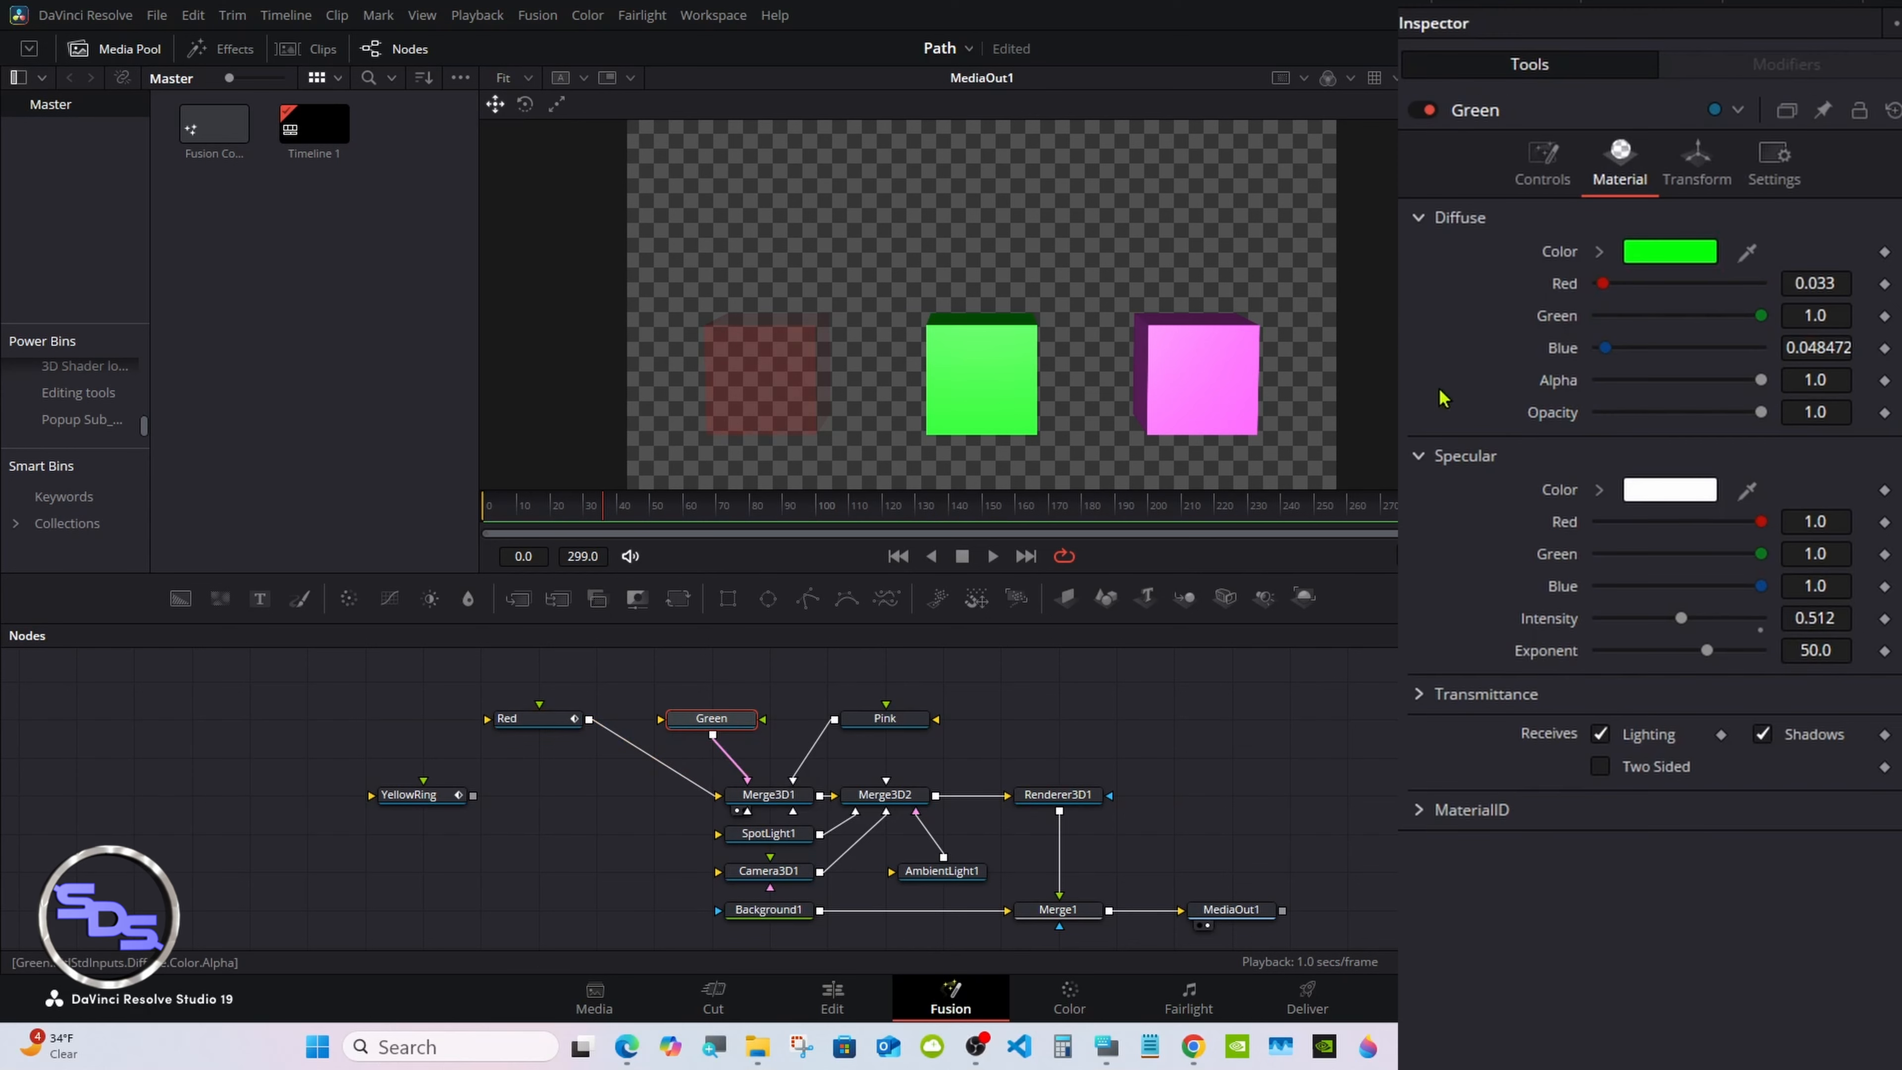
right_click(1570, 417)
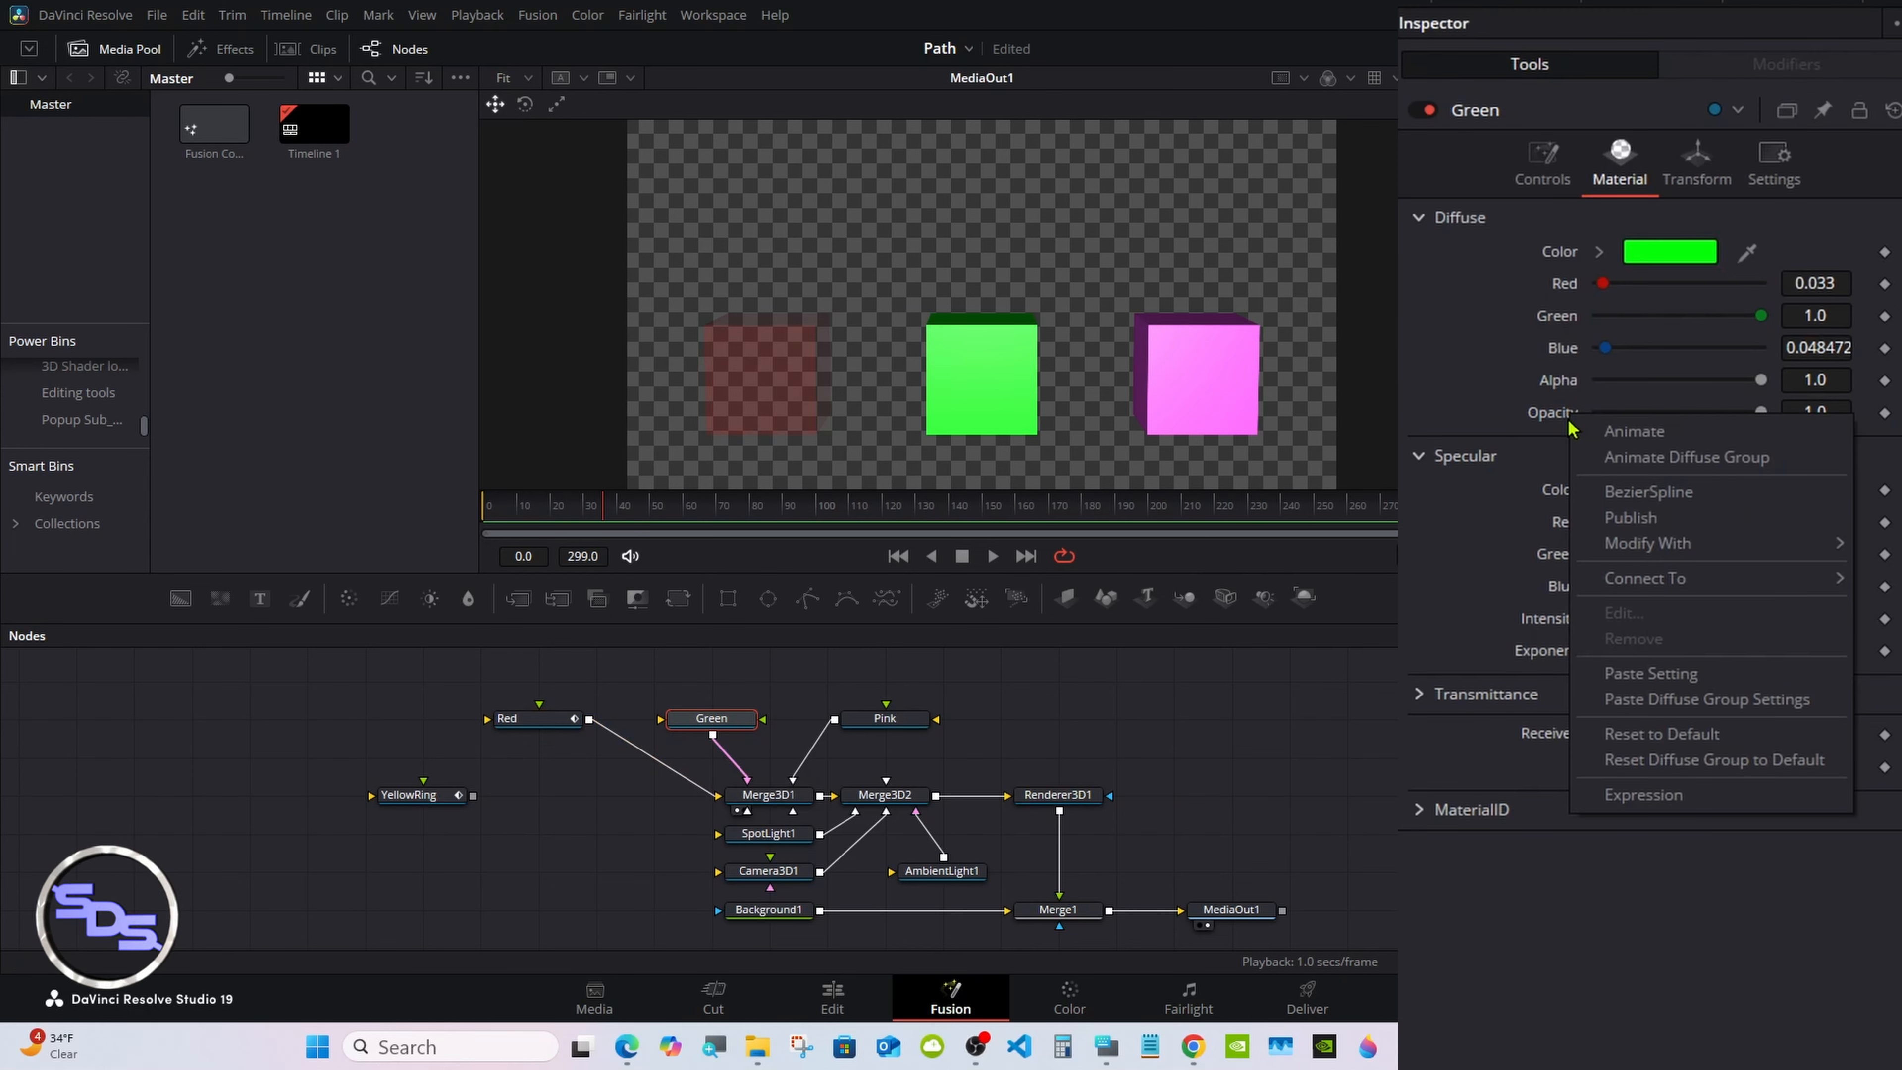
mouse_move(1637, 592)
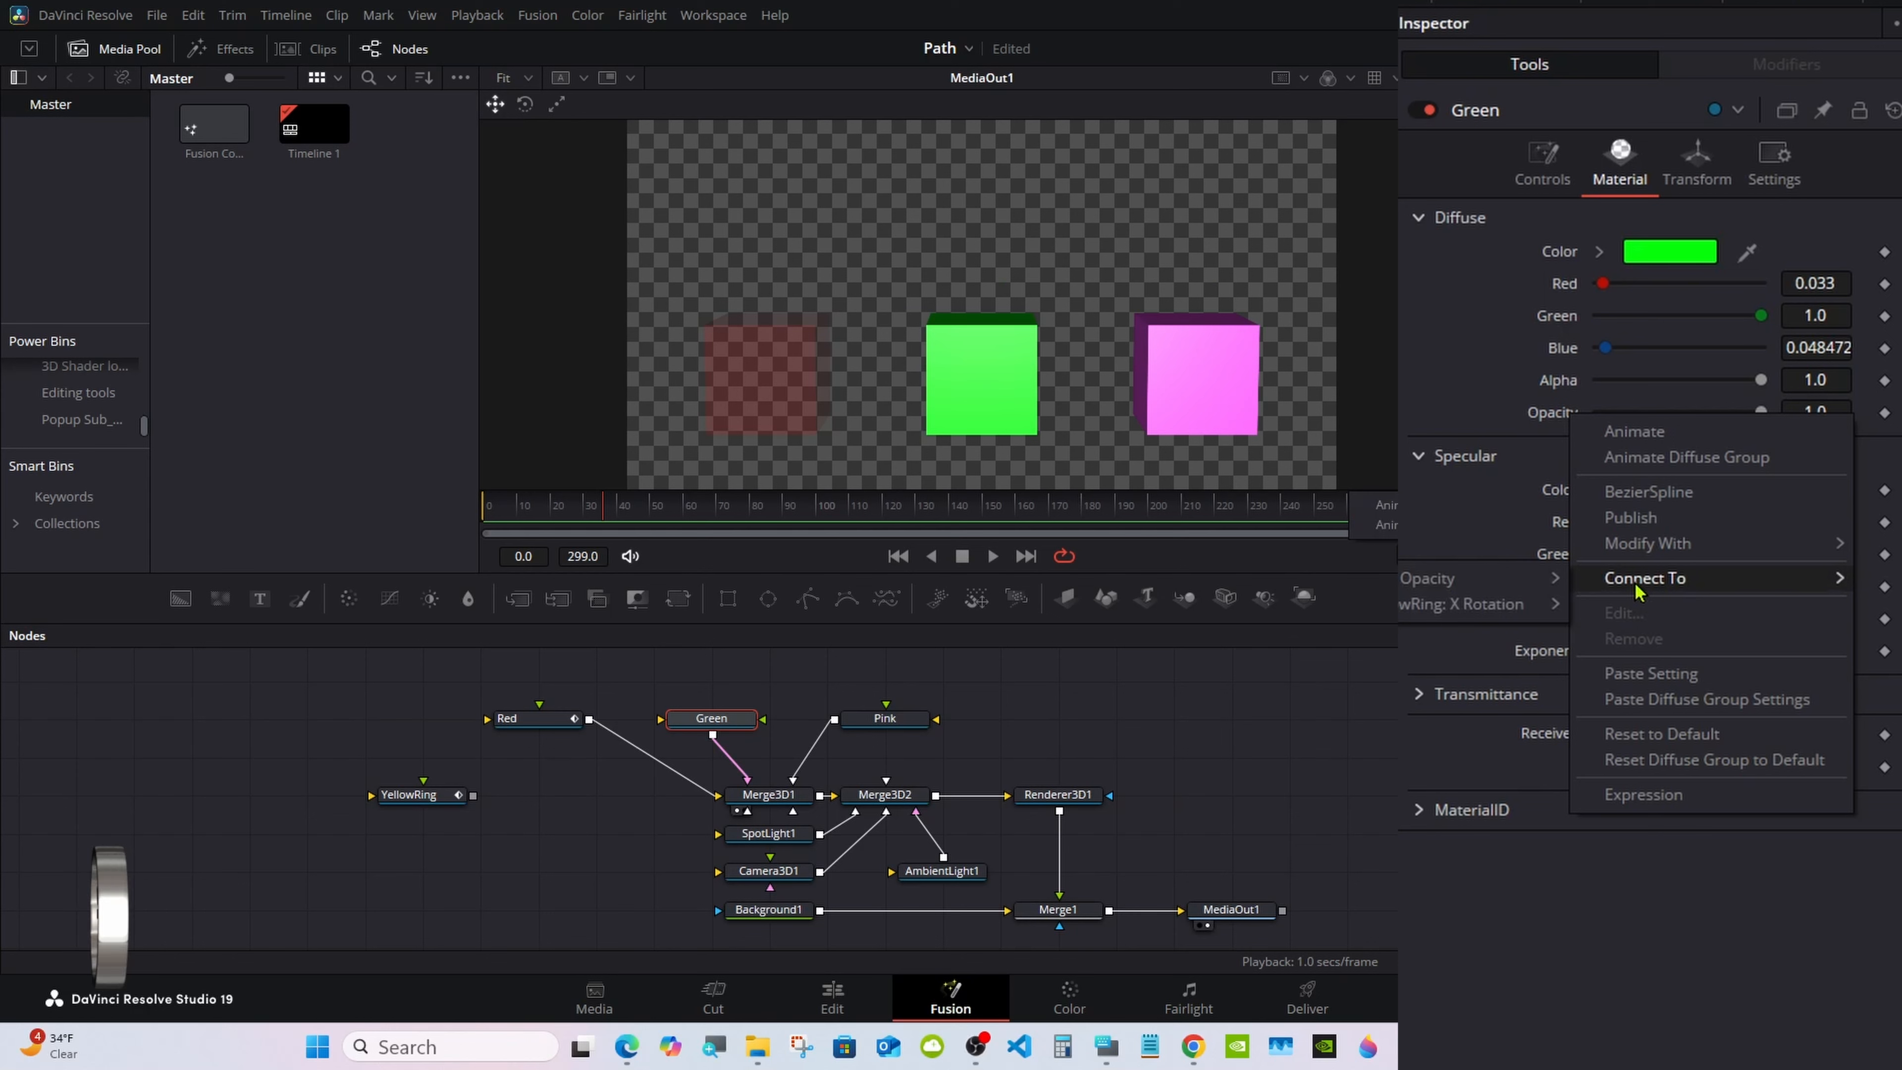
mouse_move(1470, 578)
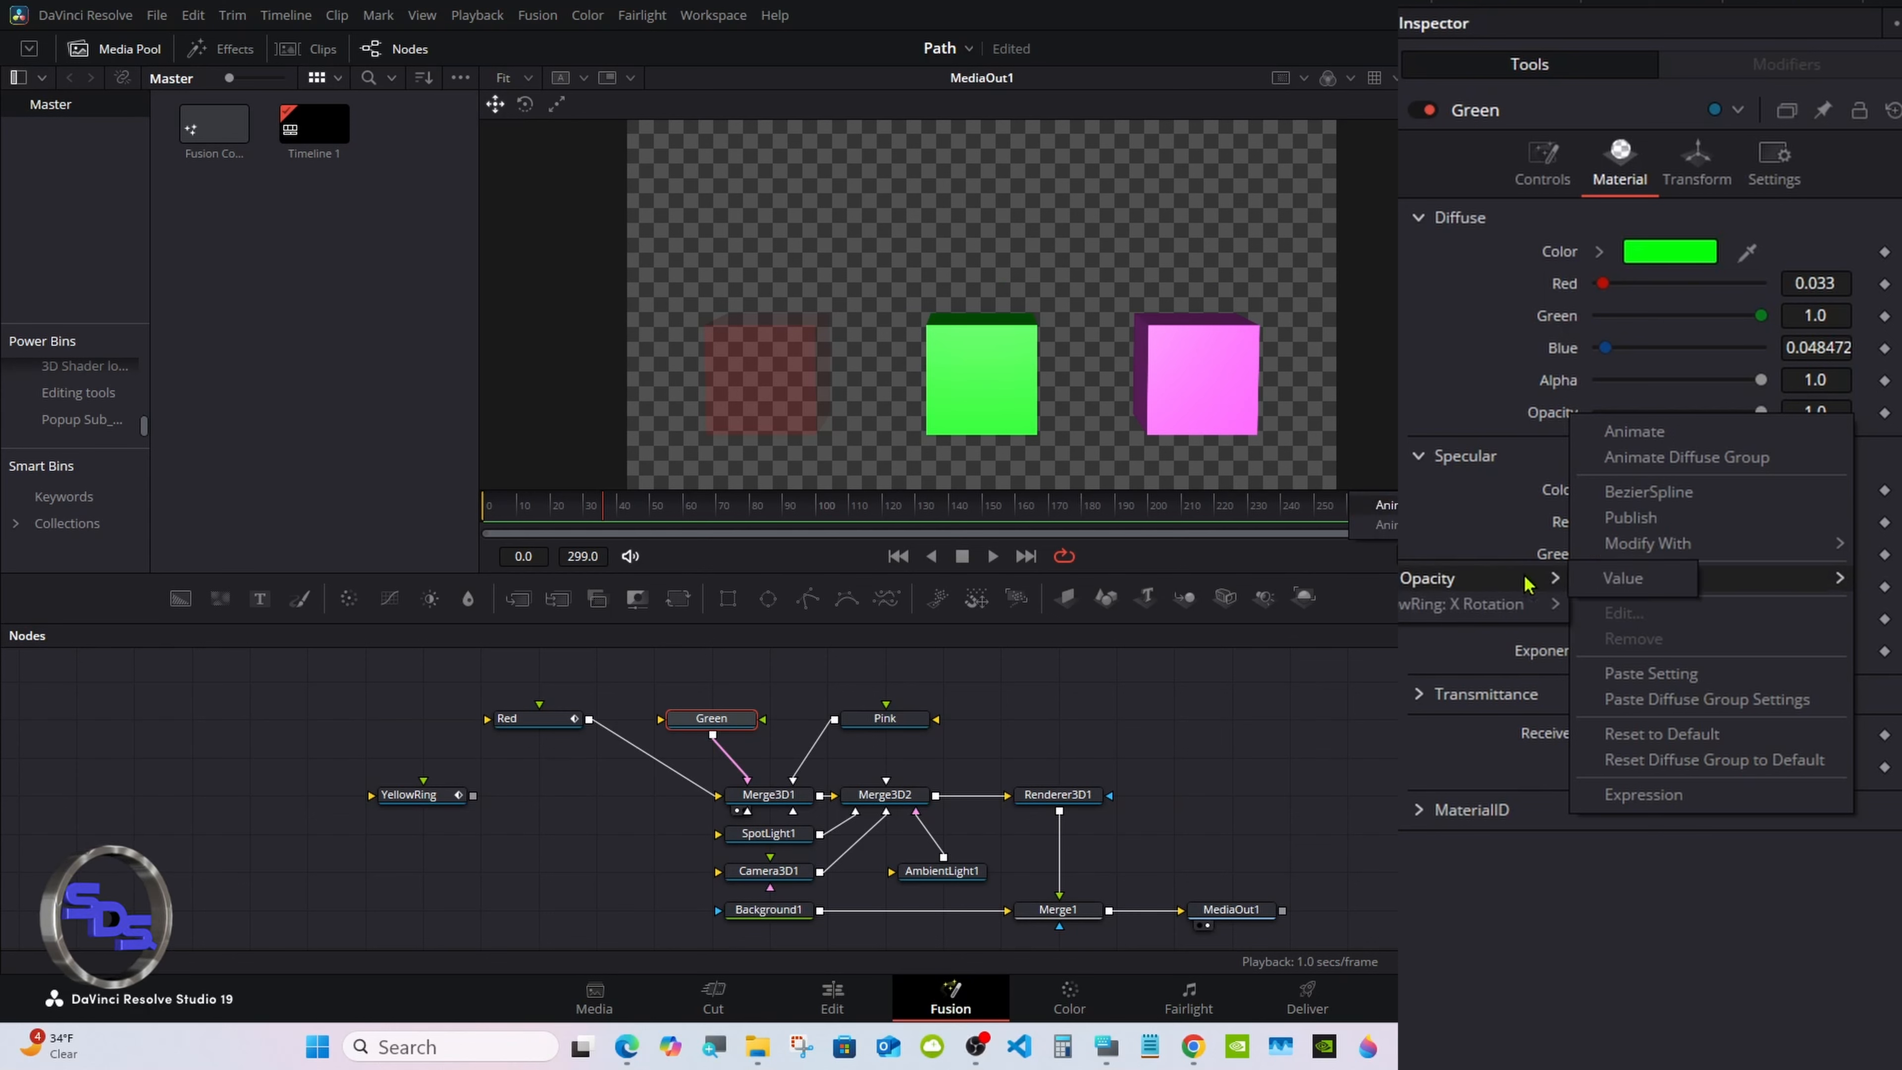
left_click(1632, 577)
Connect the Pink cube's Diffuse Opacity to the value of Red's Opacity Anim Curves.
left_click(908, 714)
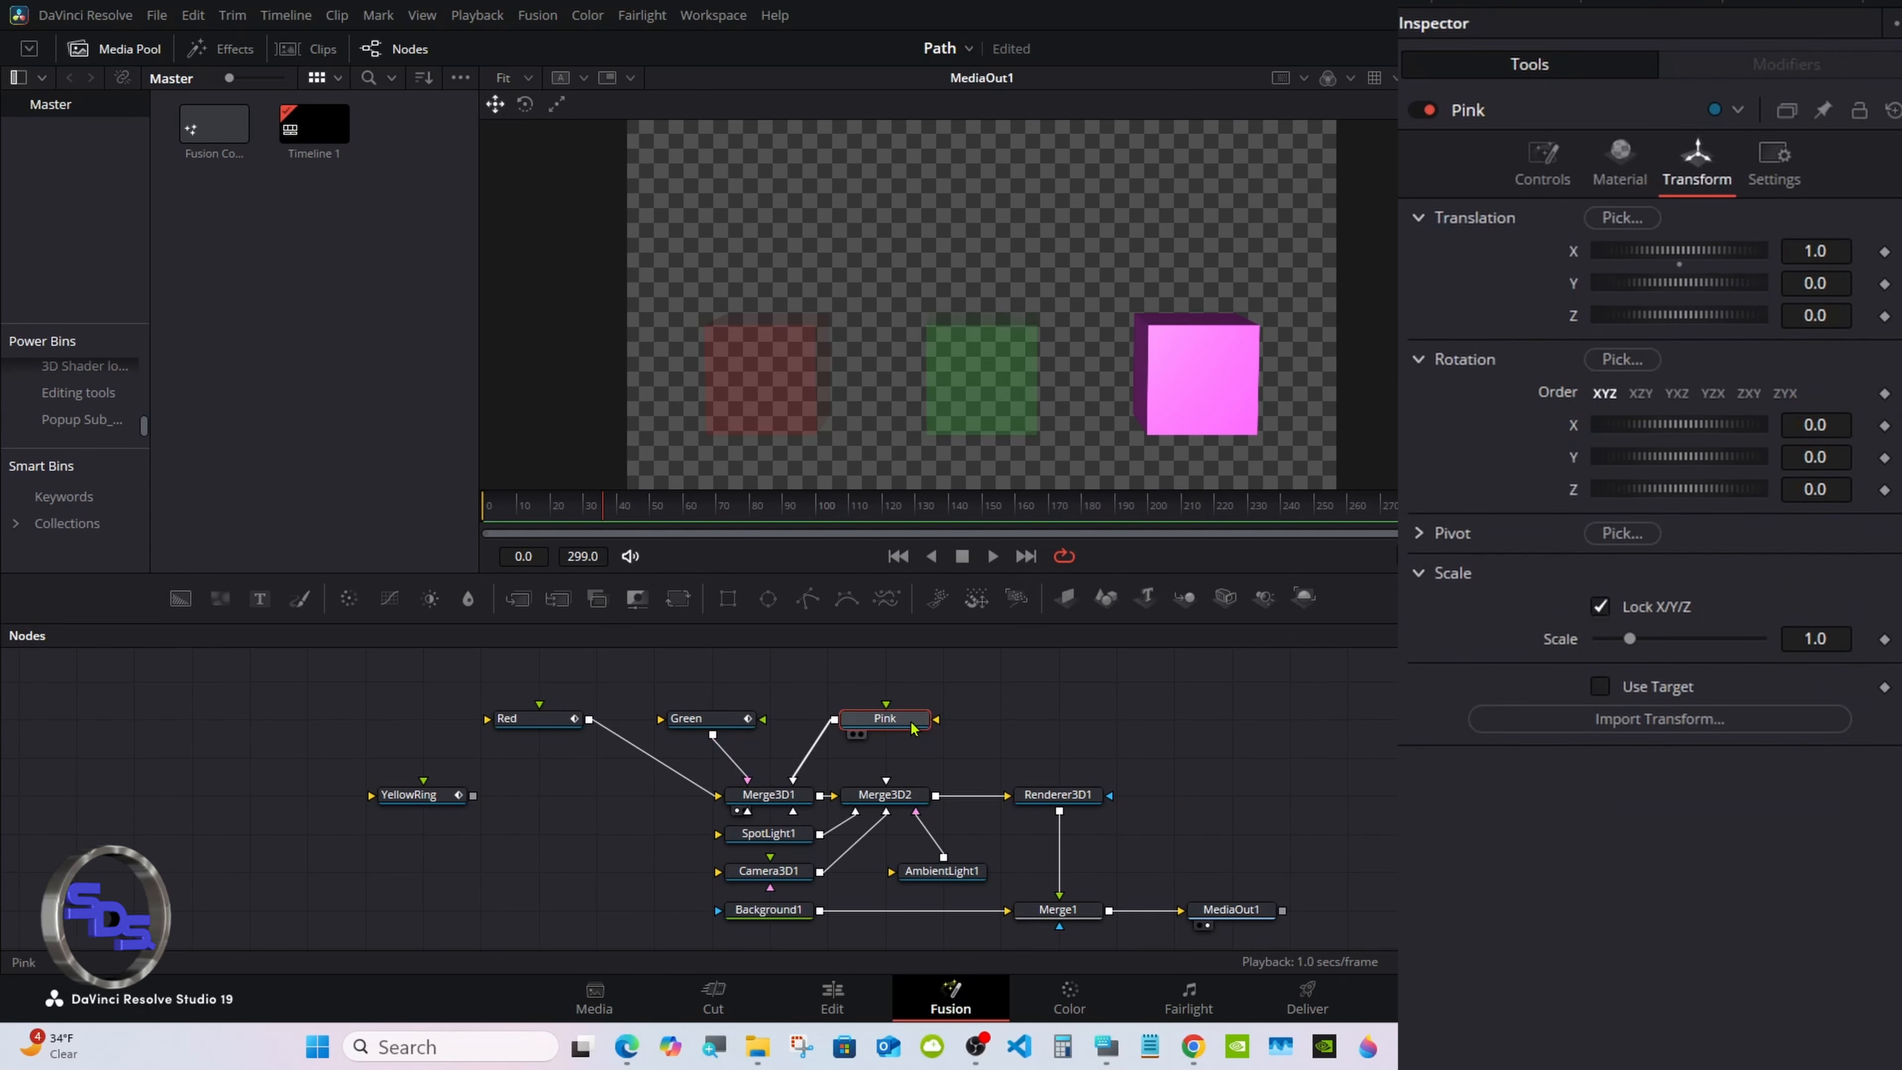
left_click(1612, 184)
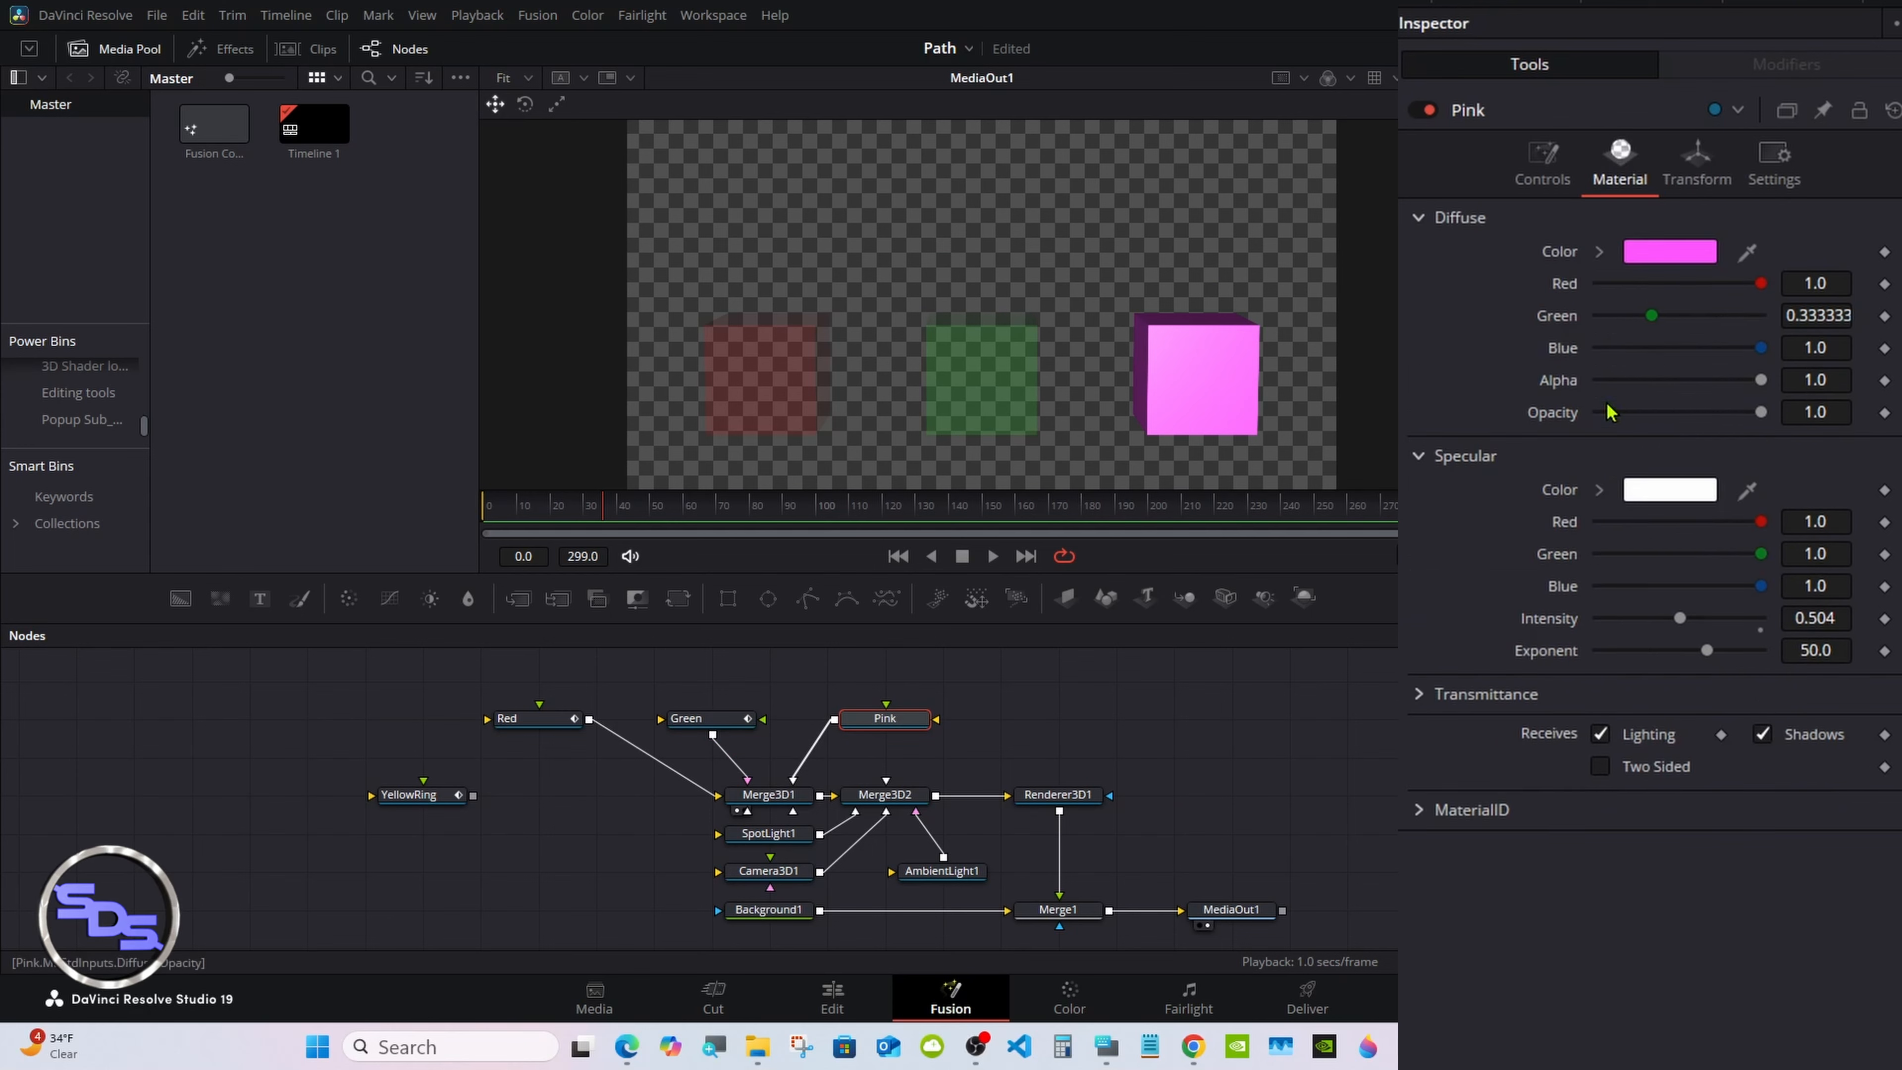
right_click(1565, 418)
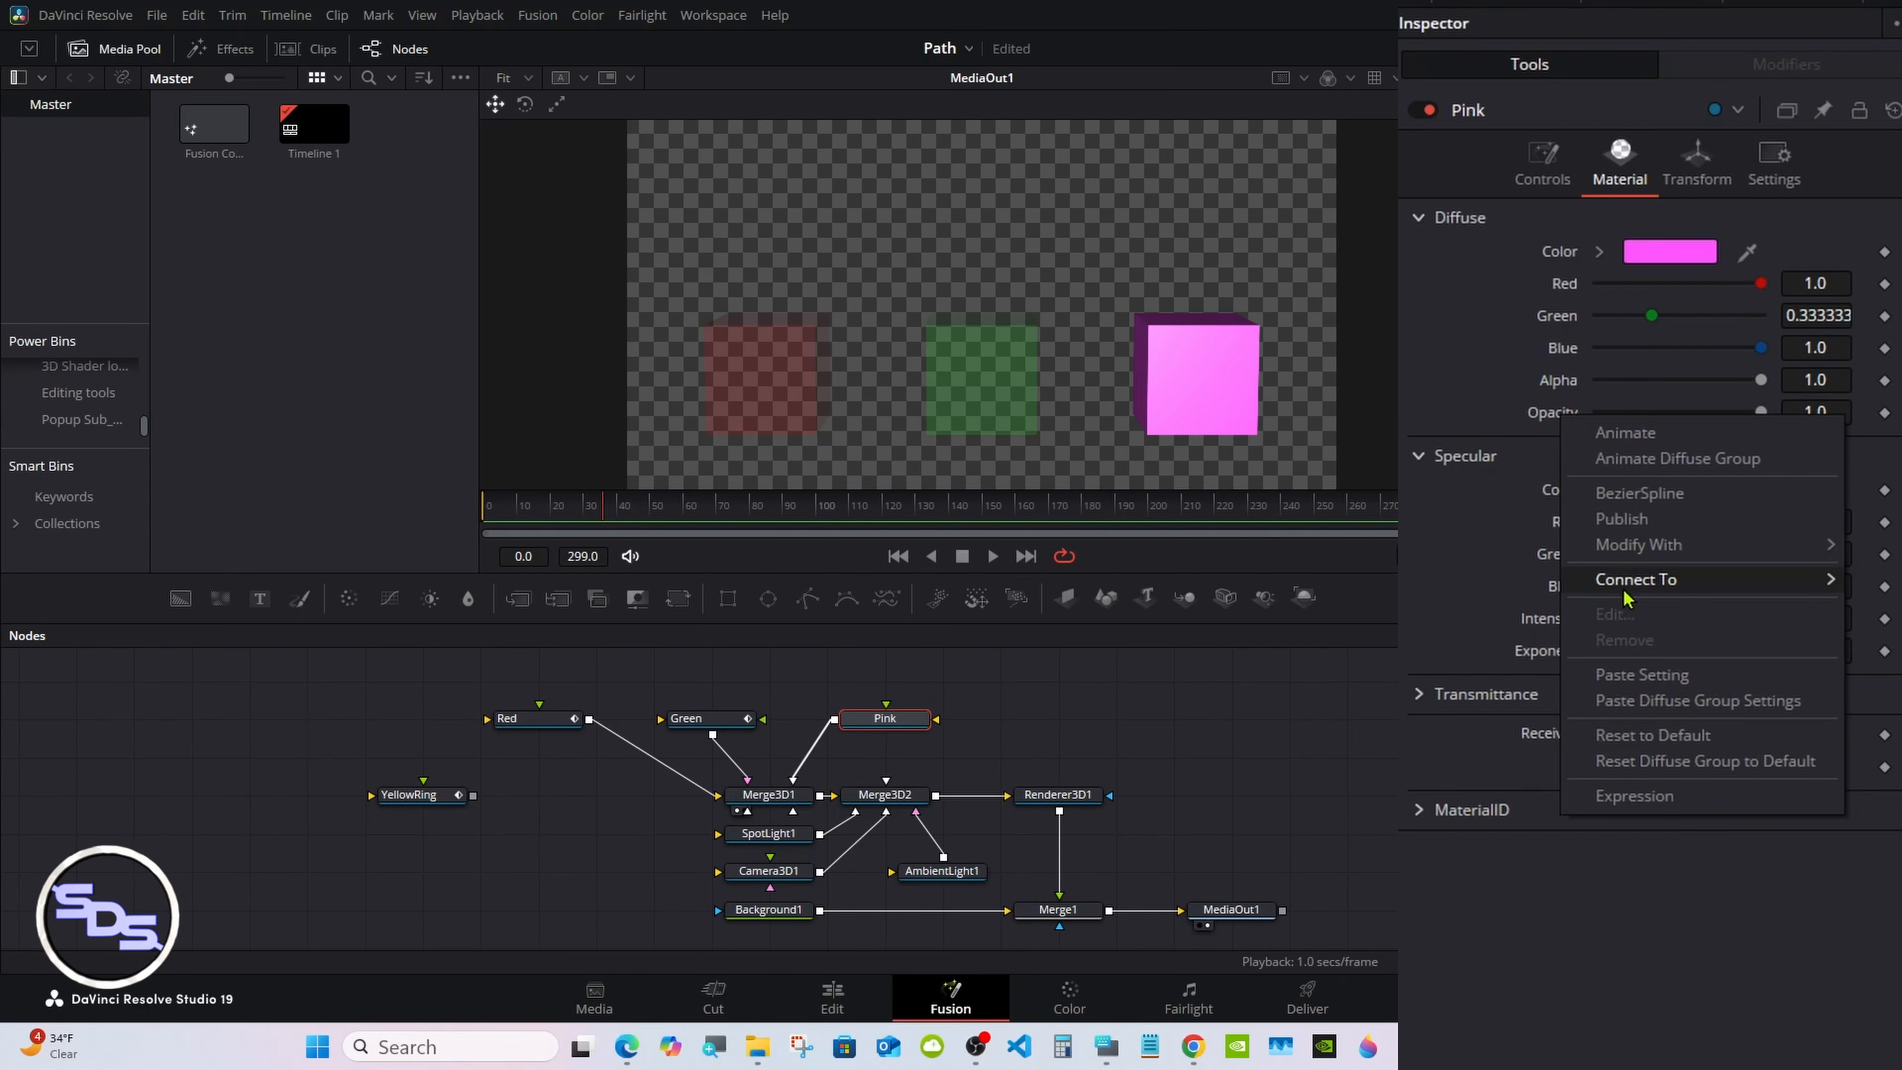
mouse_move(1628, 581)
mouse_move(1508, 583)
left_click(1603, 589)
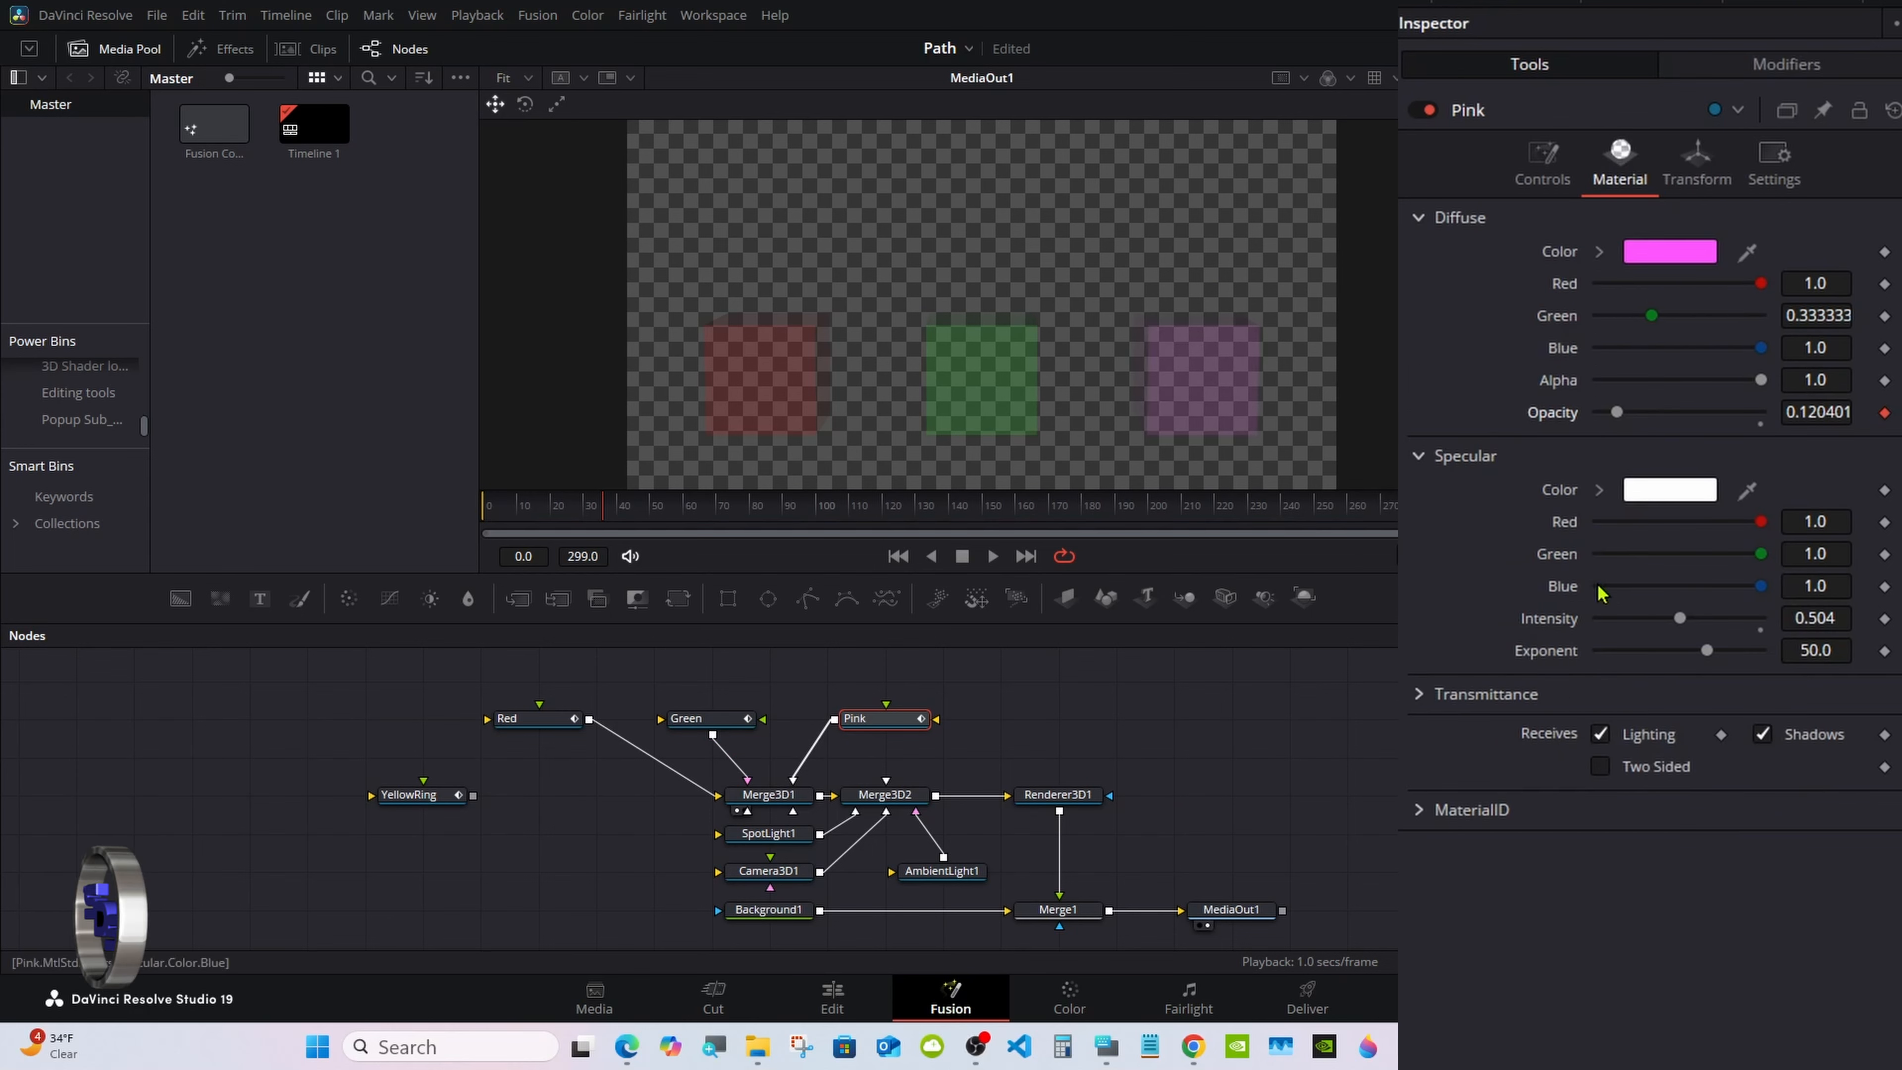
Play the cubes' opacity animation in Fusion, switch to the Edit page and play the timeline from its start.
left_click(990, 557)
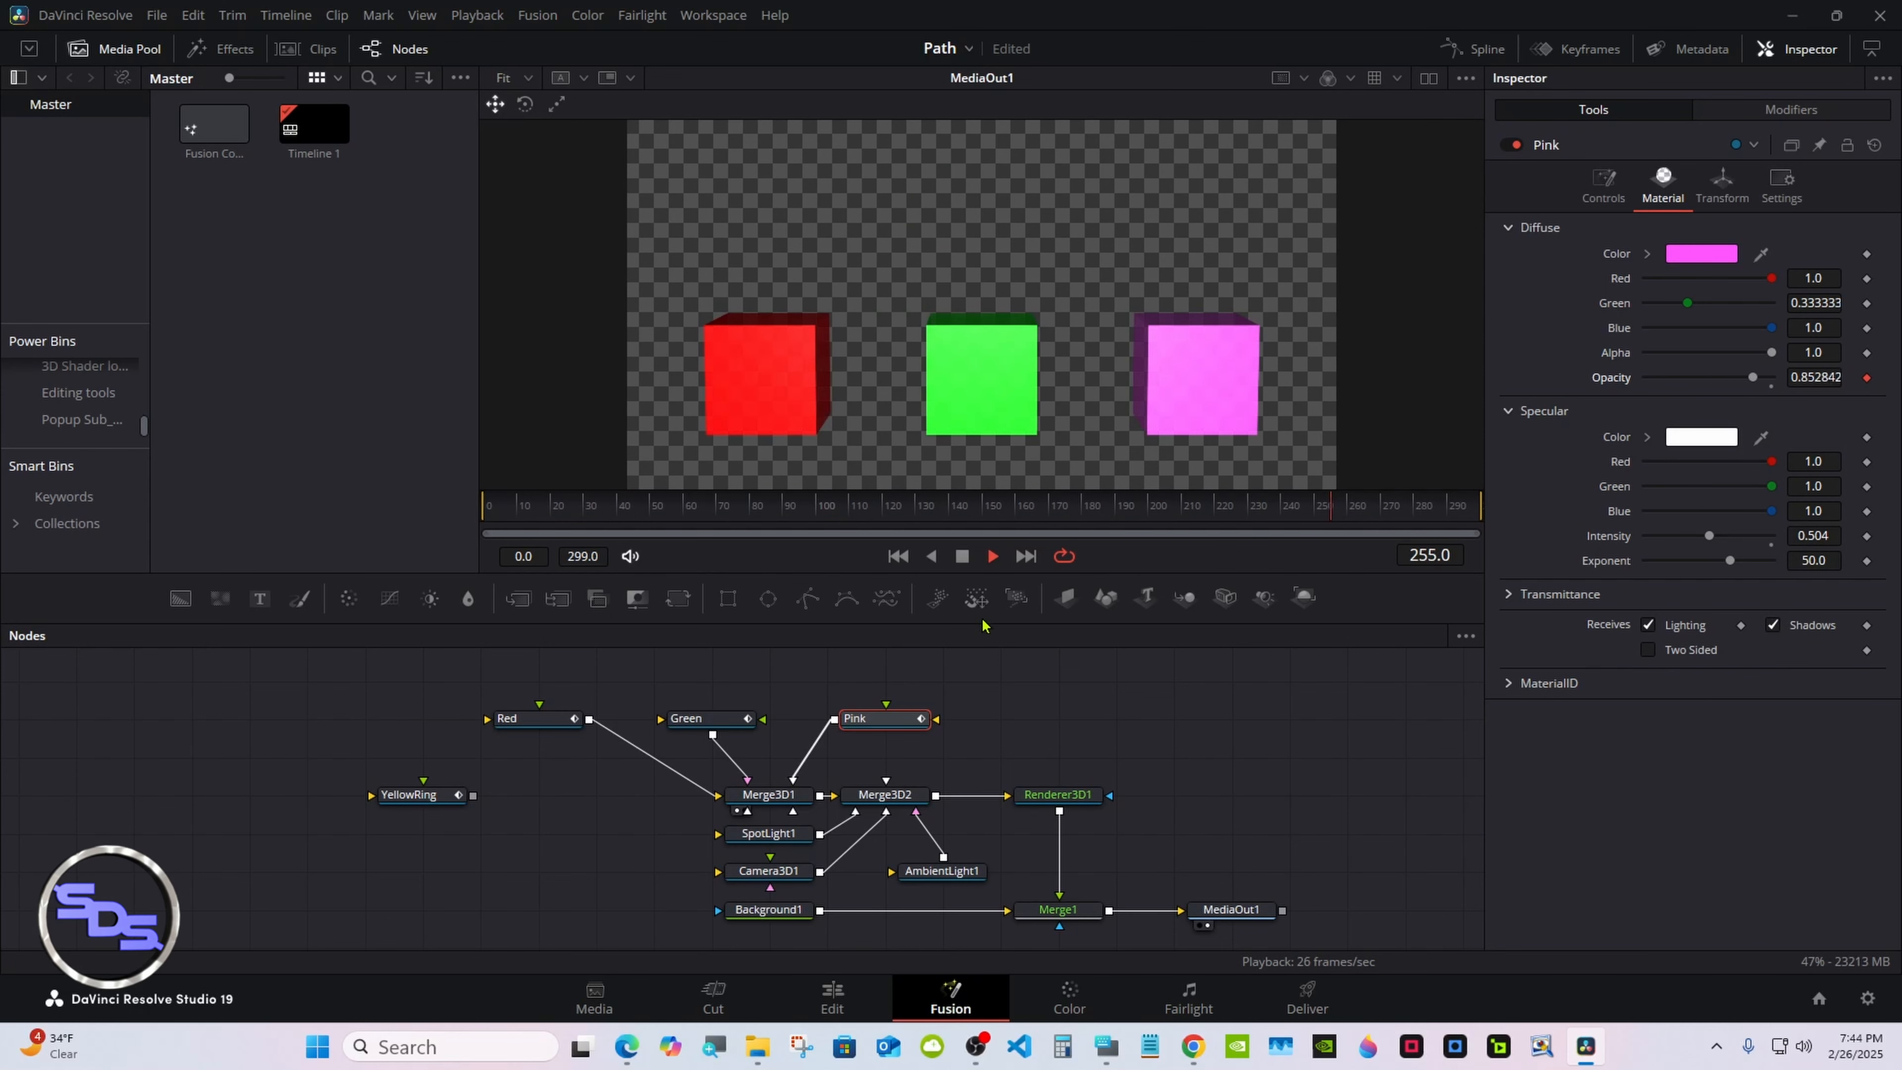
left_click_drag(984, 623, 973, 743)
left_click(832, 998)
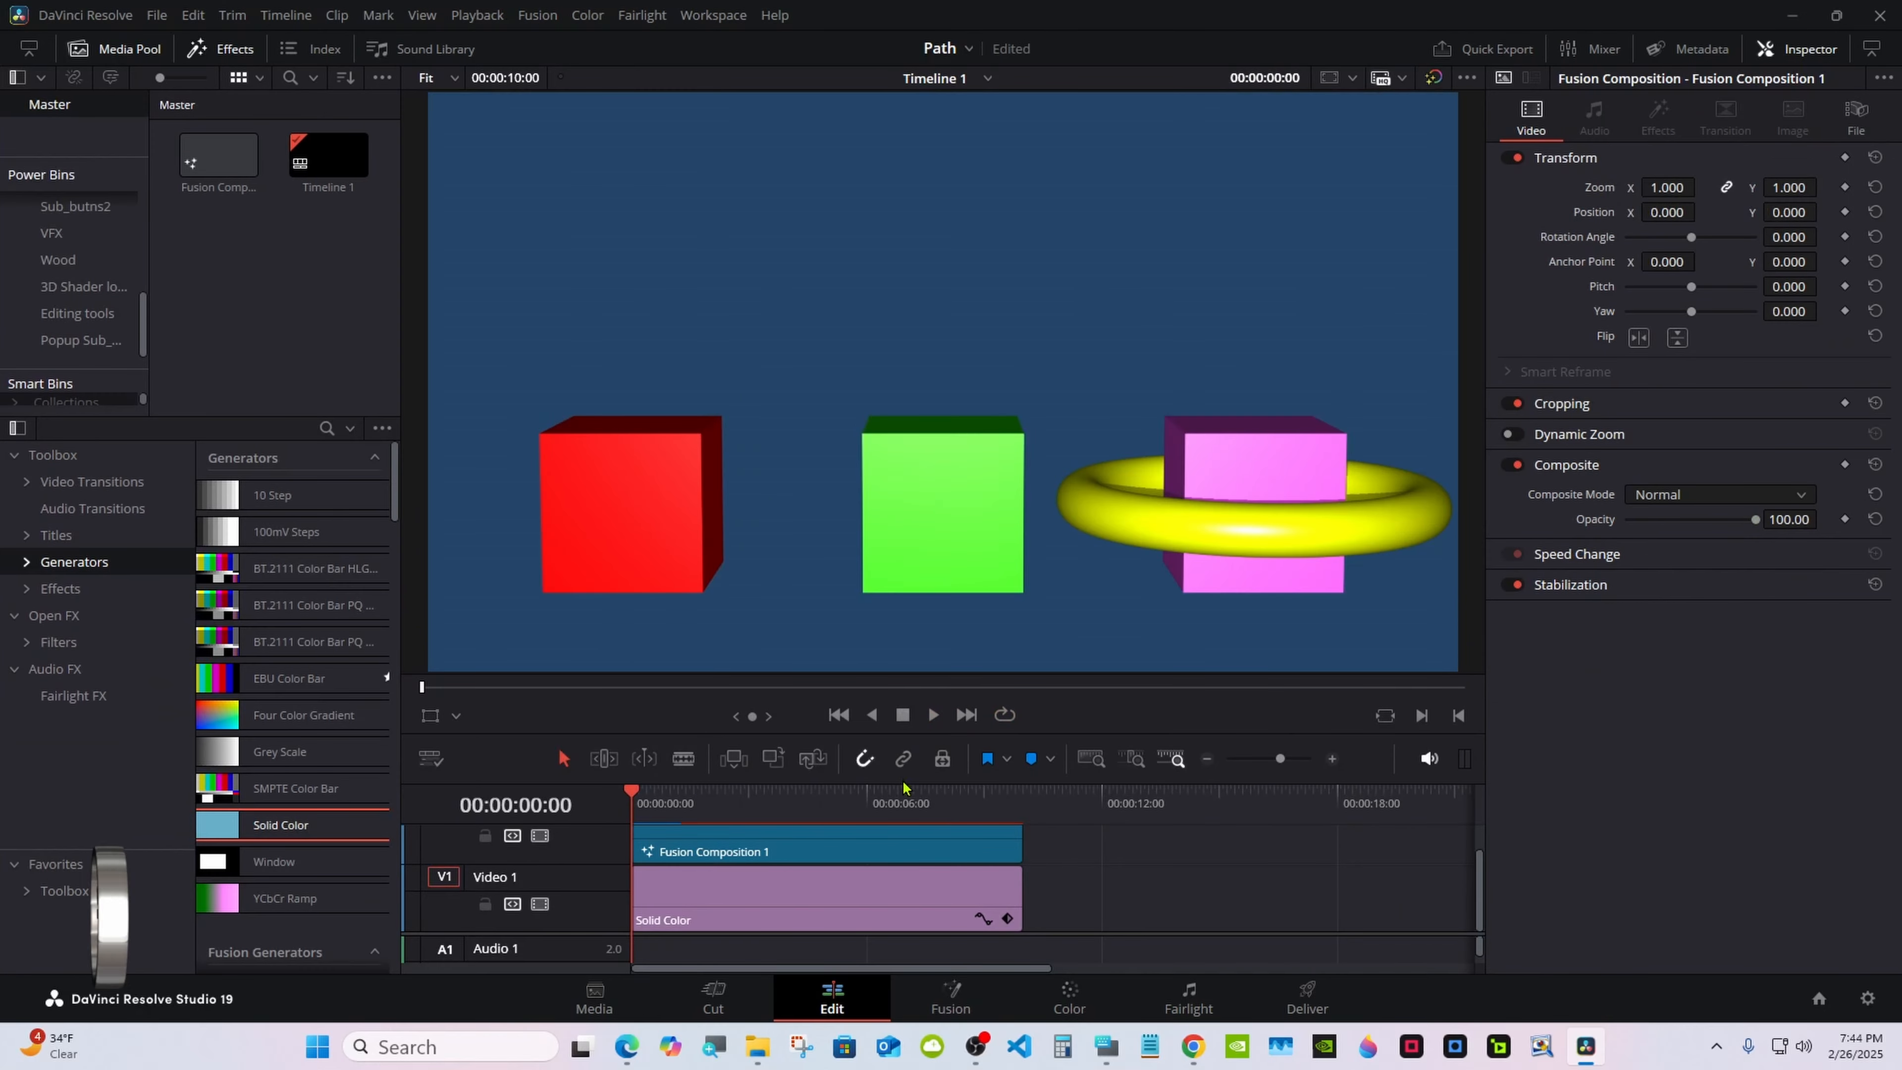
left_click_drag(900, 798, 645, 810)
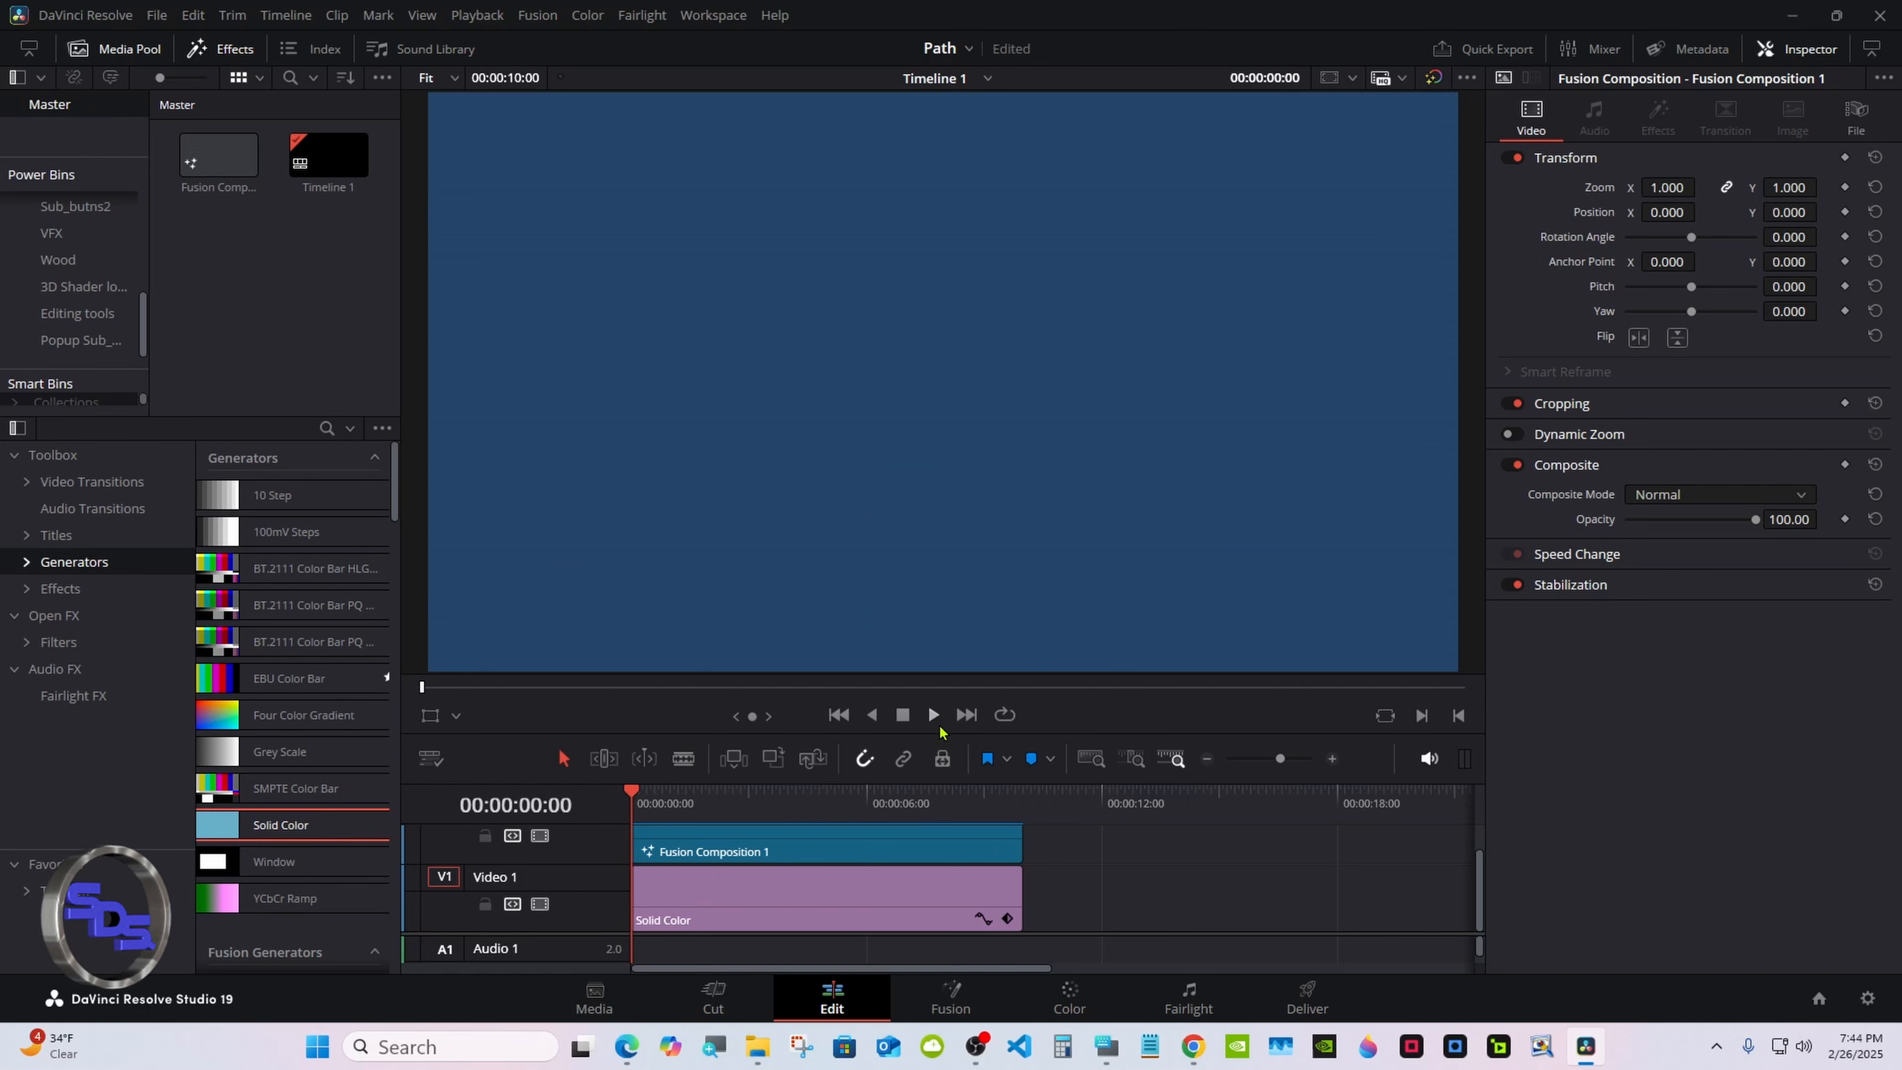
left_click(933, 714)
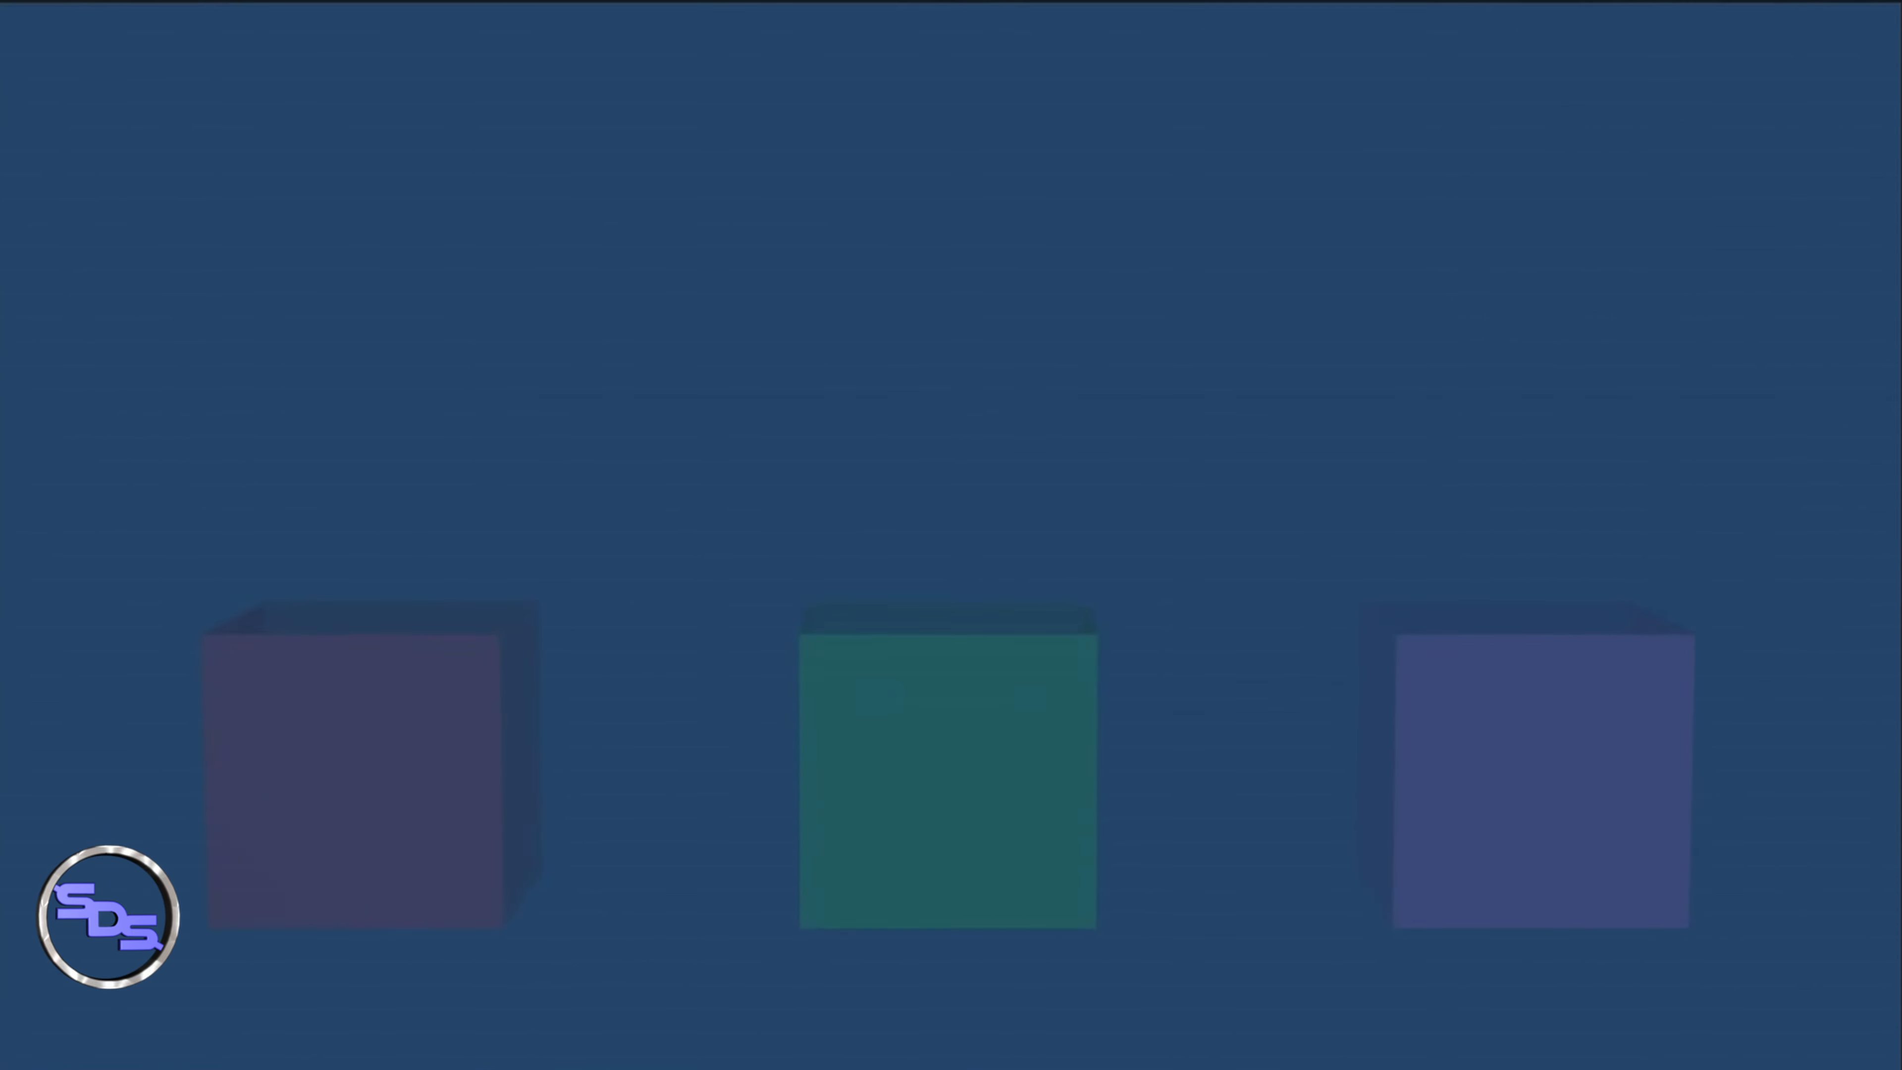